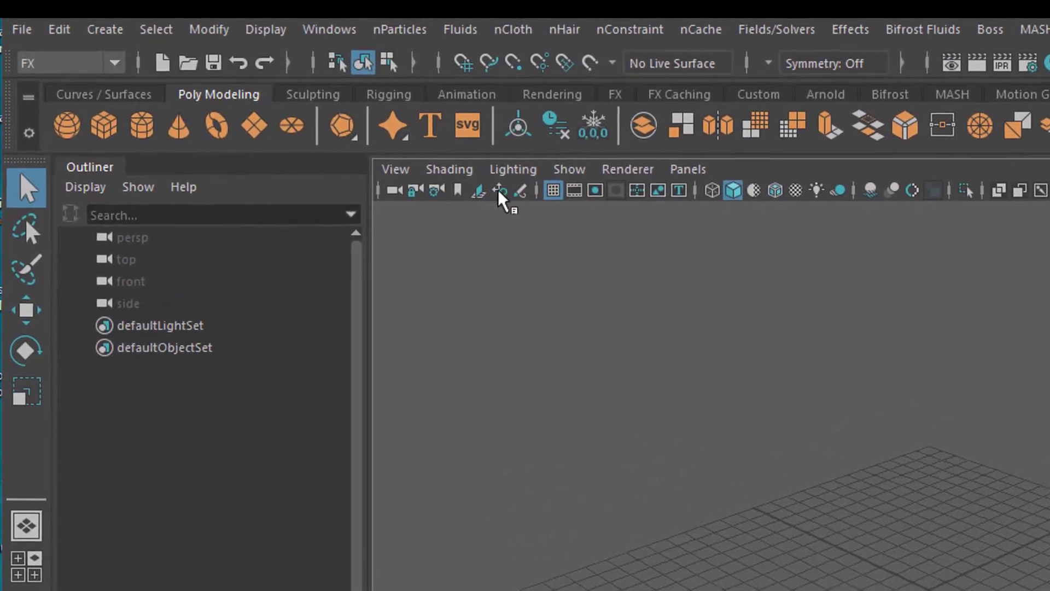
- Open the Fluids menu in the FX menu set of the empty scene
left_click(460, 31)
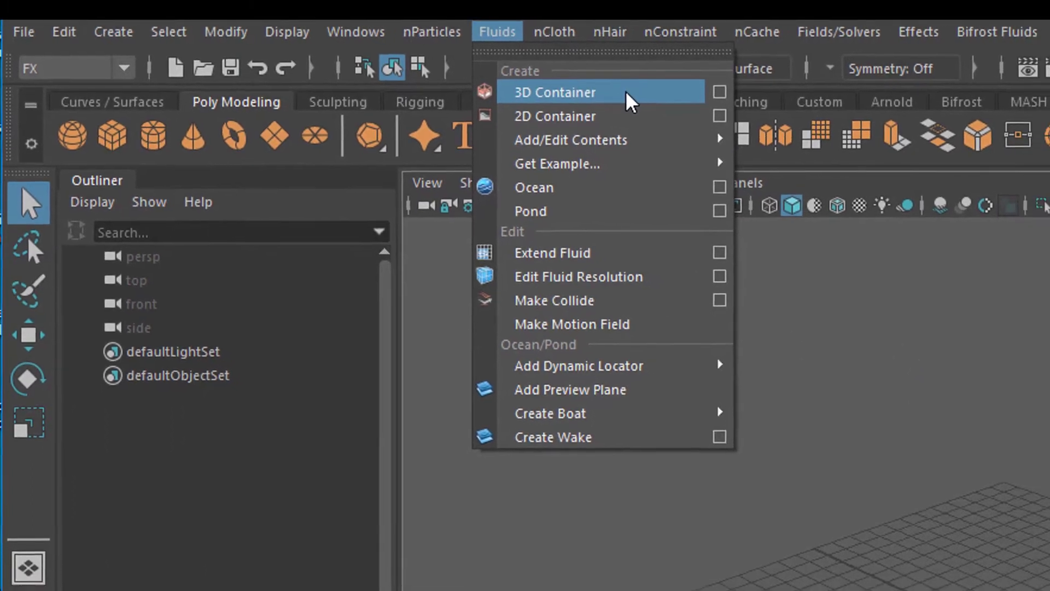
- Create a 10×10×10 3D fluid container, fluid1, and select its fluidEmitter1
left_click(590, 87)
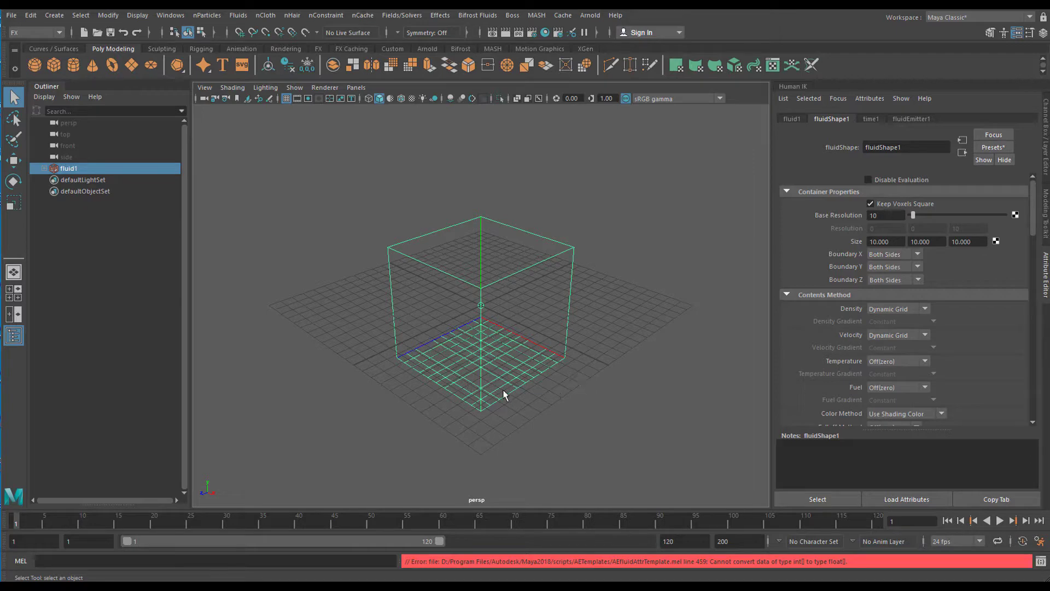
left_click_drag(470, 432, 588, 389, "alt")
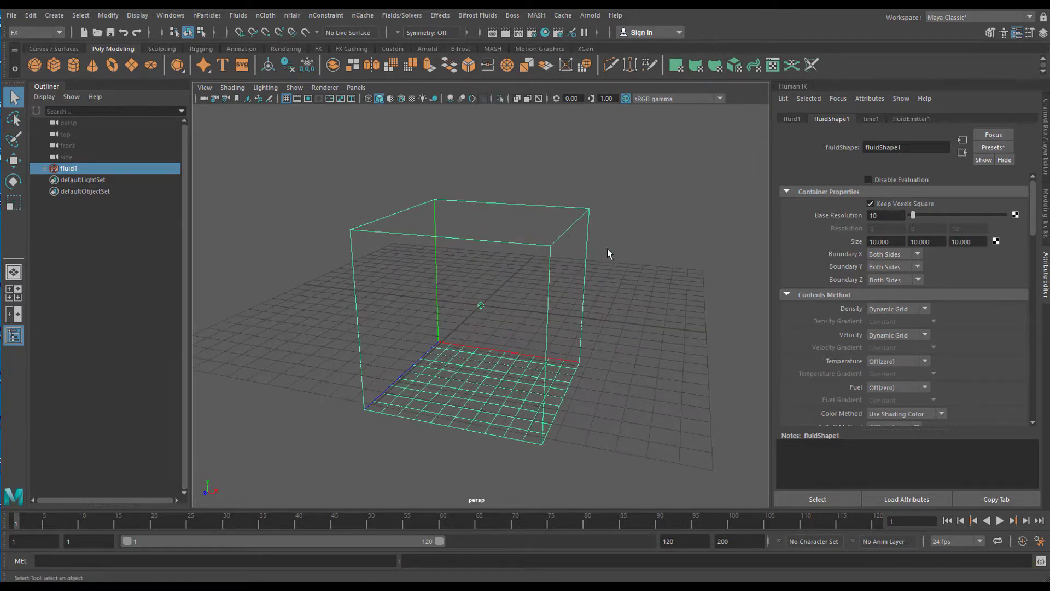
left_click(480, 304)
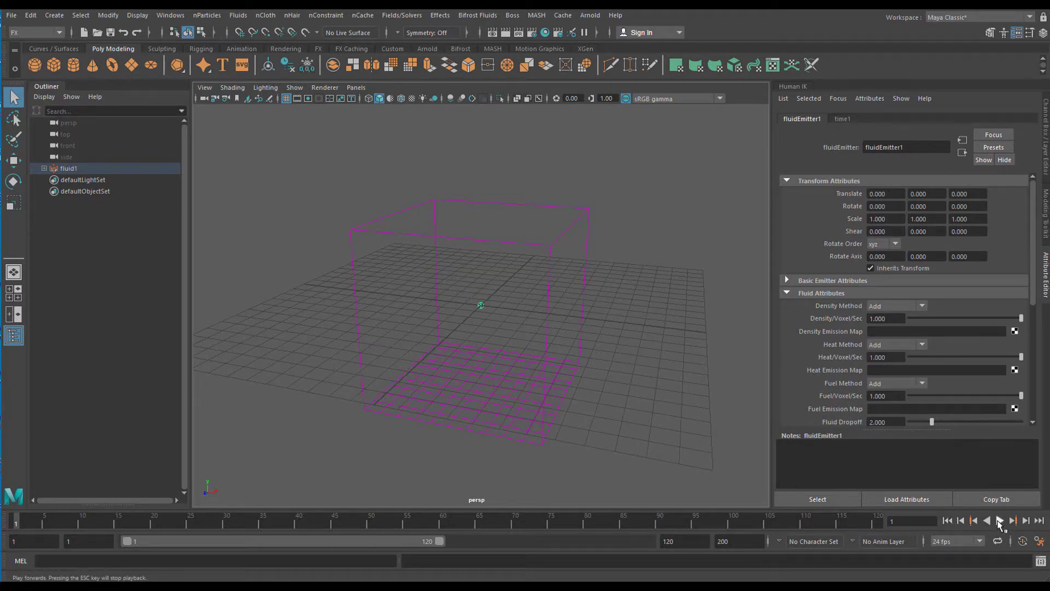
- Start playback and change the time range end frame from 120 to 1000
left_click(999, 521)
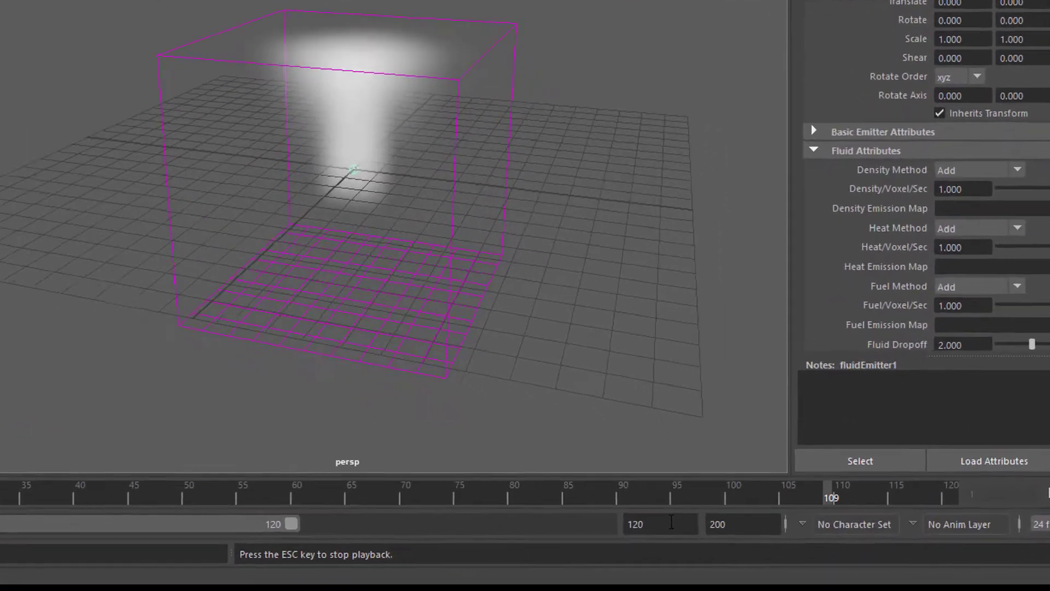
left_click(653, 535)
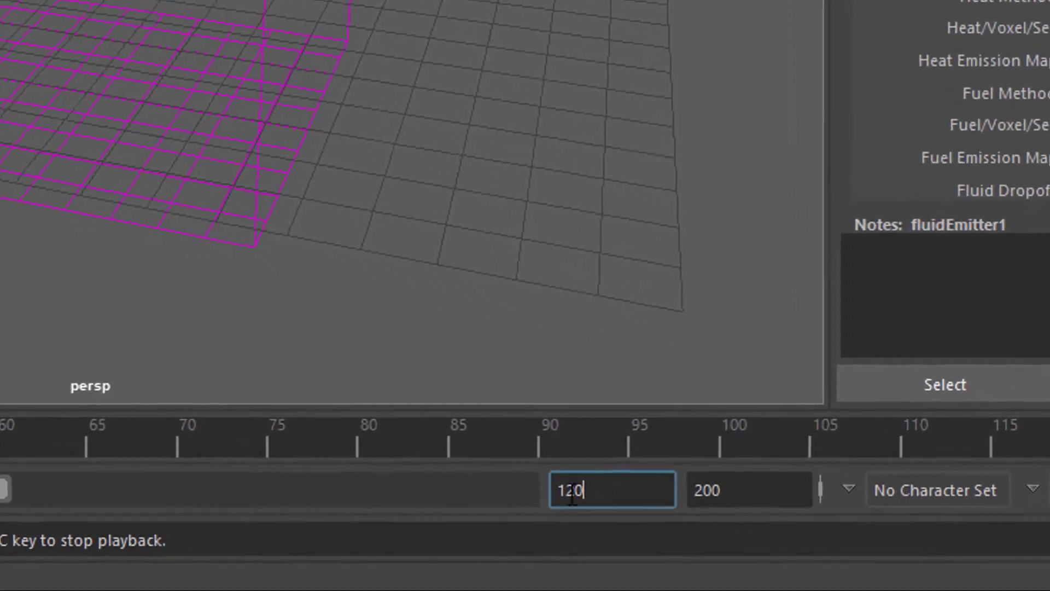
double_click(572, 490)
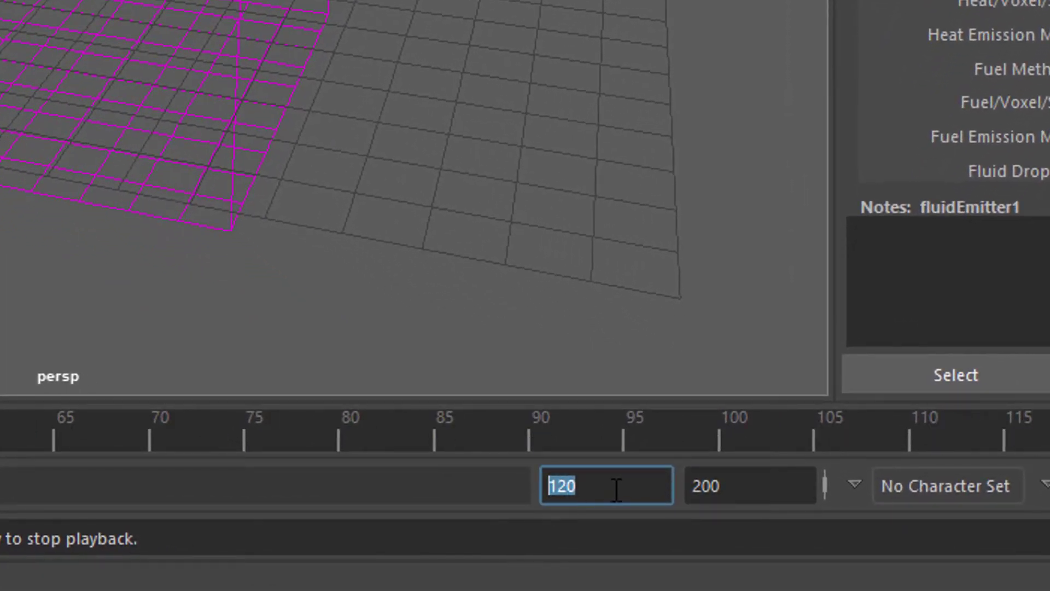
type("1000")
key("Return")
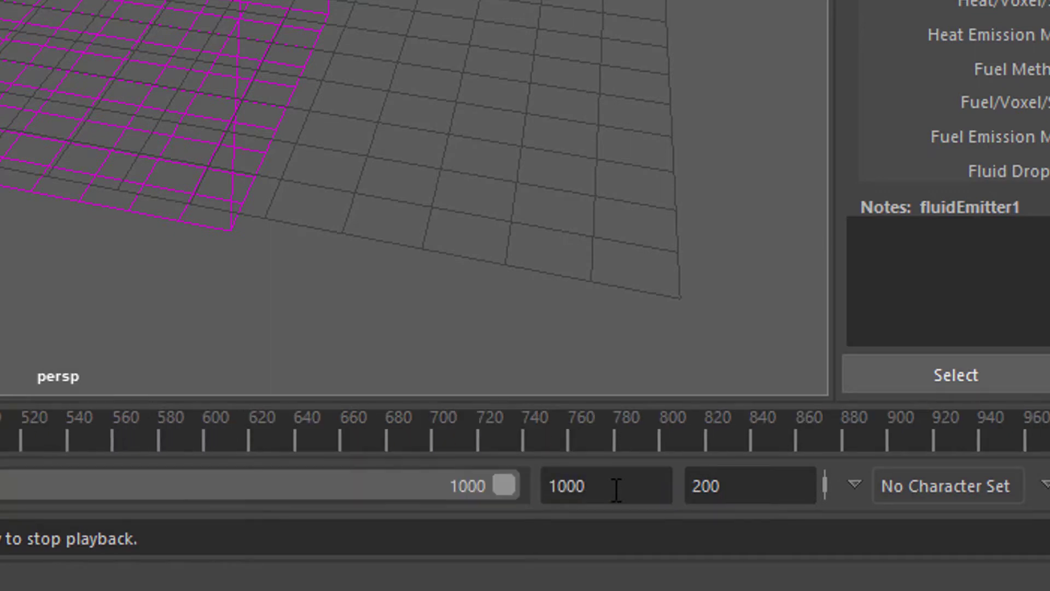
- Orbit around the container as smoke fills it, then stop playback at frame 887
left_click_drag(244, 156, 67, 94, "alt")
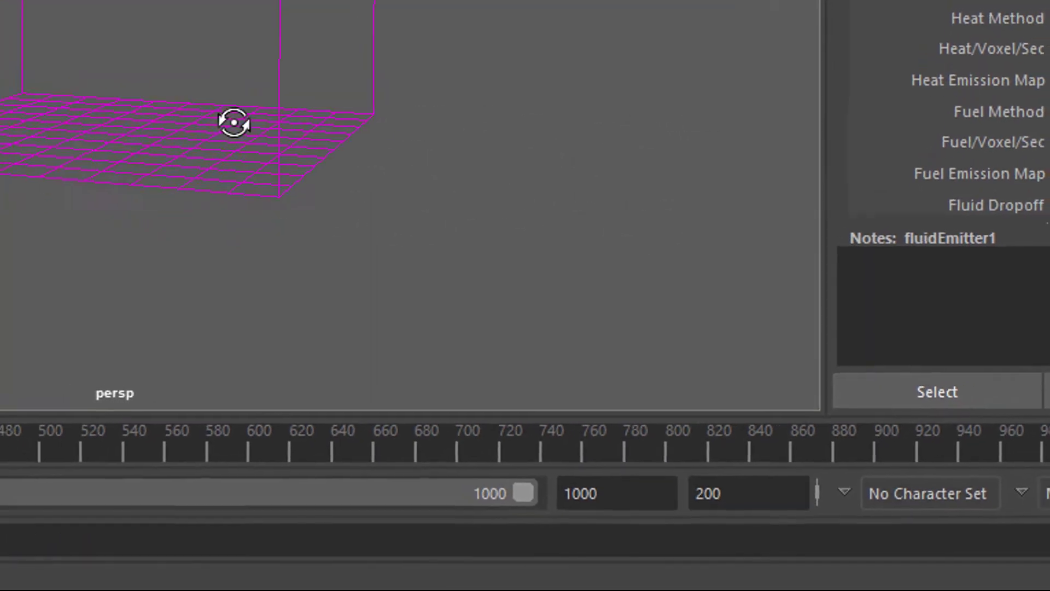
left_click_drag(180, 175, 199, 237, "alt")
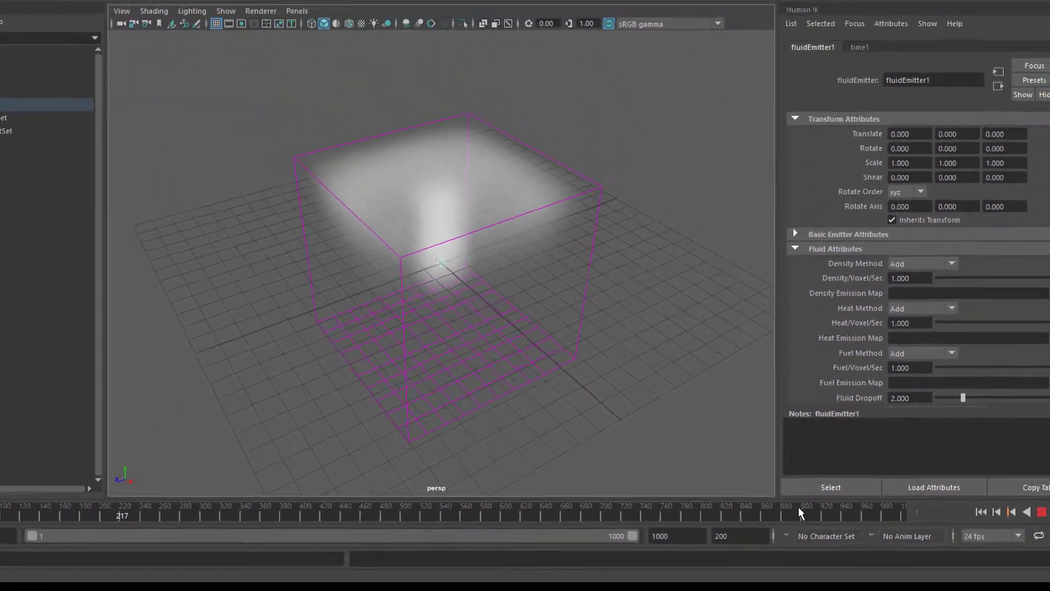
left_click_drag(650, 393, 727, 390, "alt")
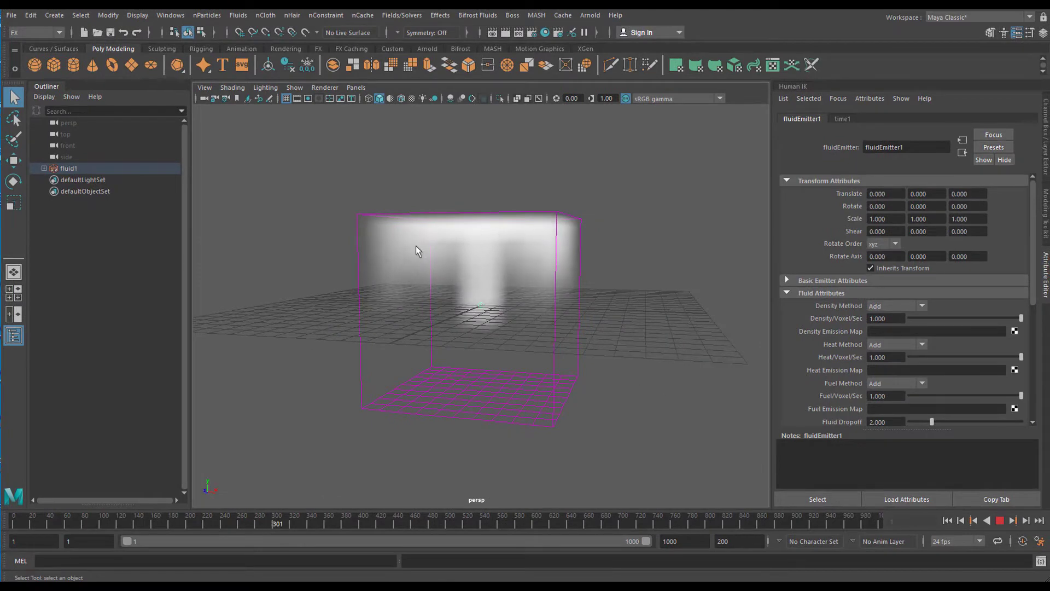
left_click_drag(603, 374, 635, 420, "alt")
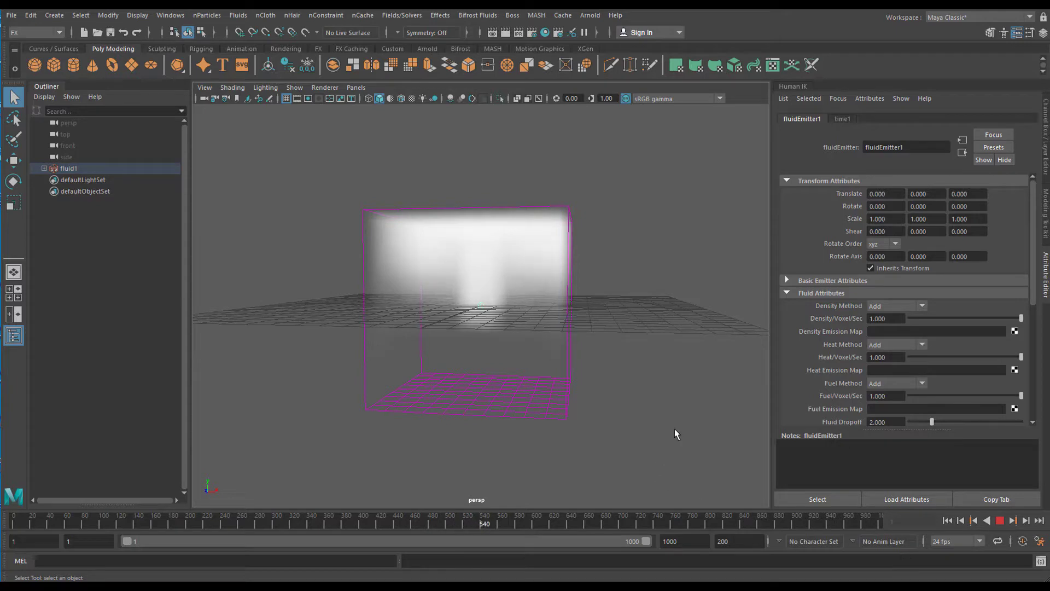
left_click_drag(633, 441, 608, 438, "alt")
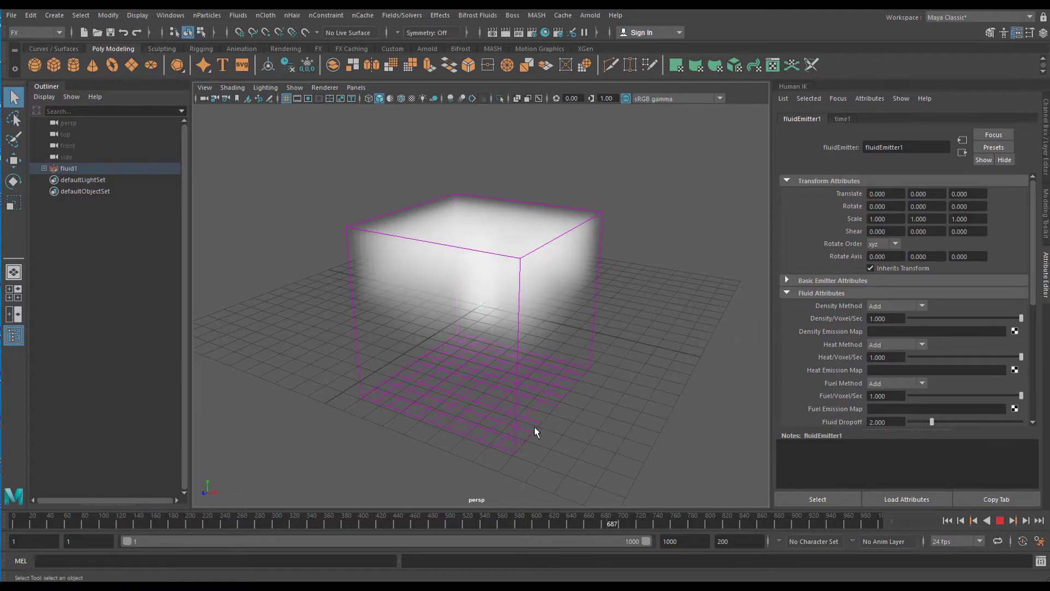
left_click_drag(534, 427, 651, 421, "alt")
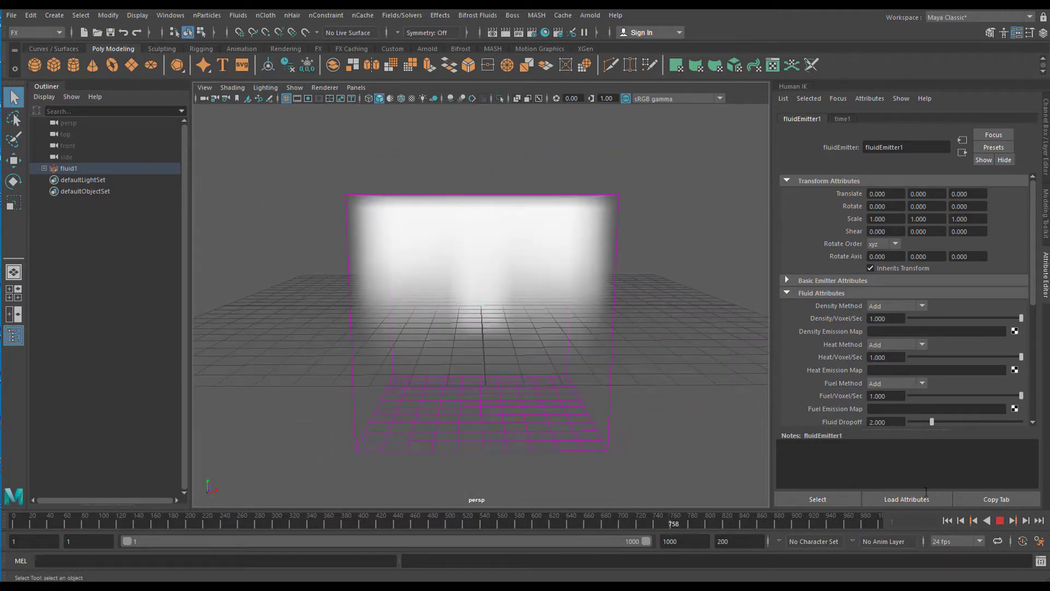
left_click(999, 521)
left_click_drag(660, 438, 611, 445, "alt")
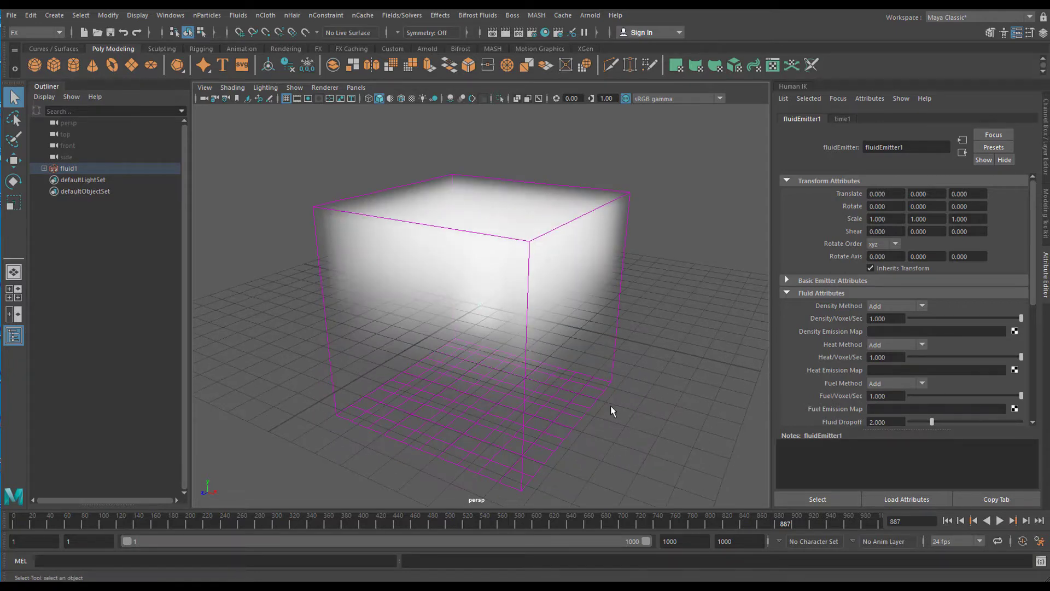
right_click_drag(649, 391, 599, 413, "alt")
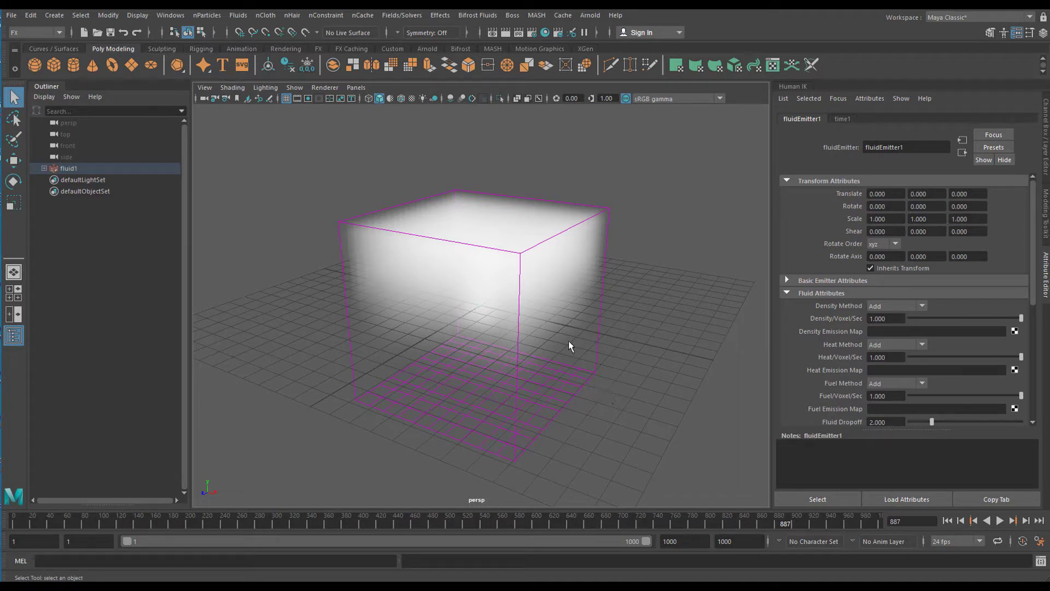
- Rewind to frame 1 and move fluidEmitter1 to Translate 3.773, -3.452, 3.747
left_click(947, 521)
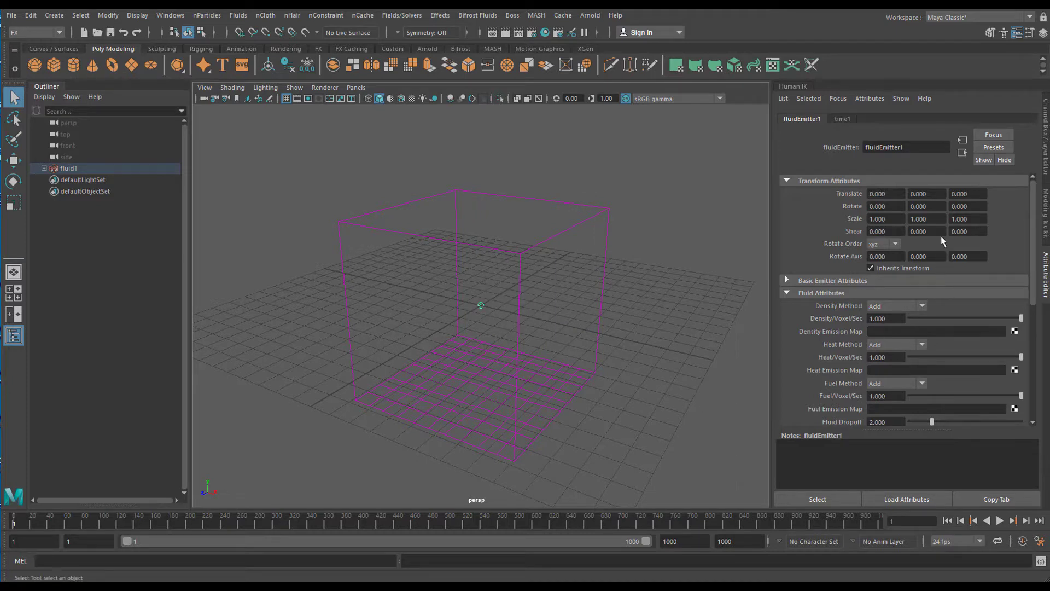
left_click_drag(1035, 220, 1034, 195)
left_click_drag(1034, 224, 1032, 199)
left_click_drag(578, 370, 595, 345, "alt")
key("w")
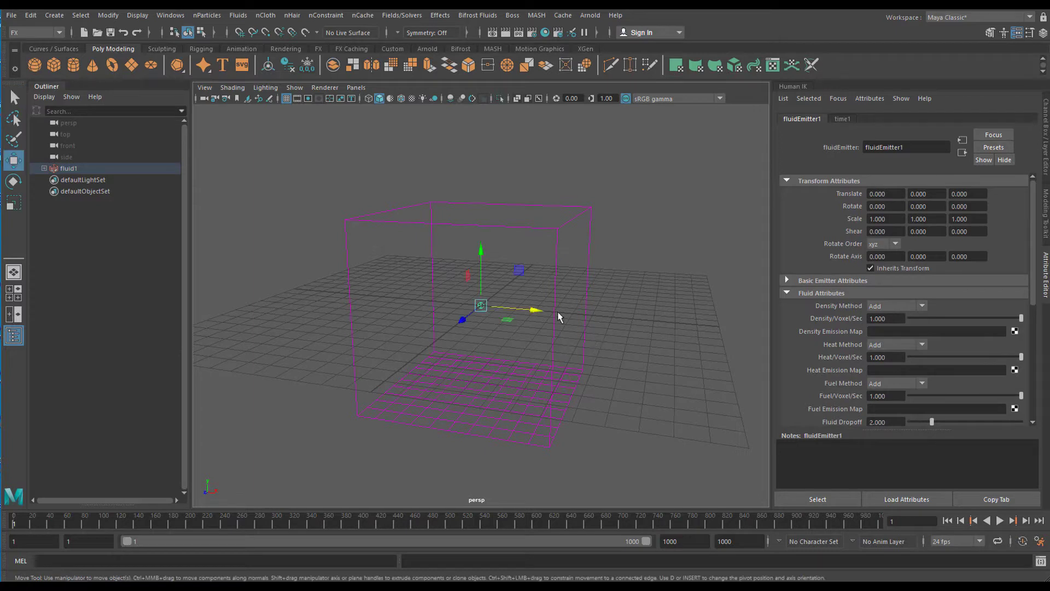
left_click_drag(481, 251, 481, 310)
left_click_drag(535, 370, 502, 416)
left_click_drag(569, 410, 581, 403)
left_click_drag(521, 426, 651, 443)
- Play the simulation from the new emitter position and stop at frame 235
left_click(998, 522)
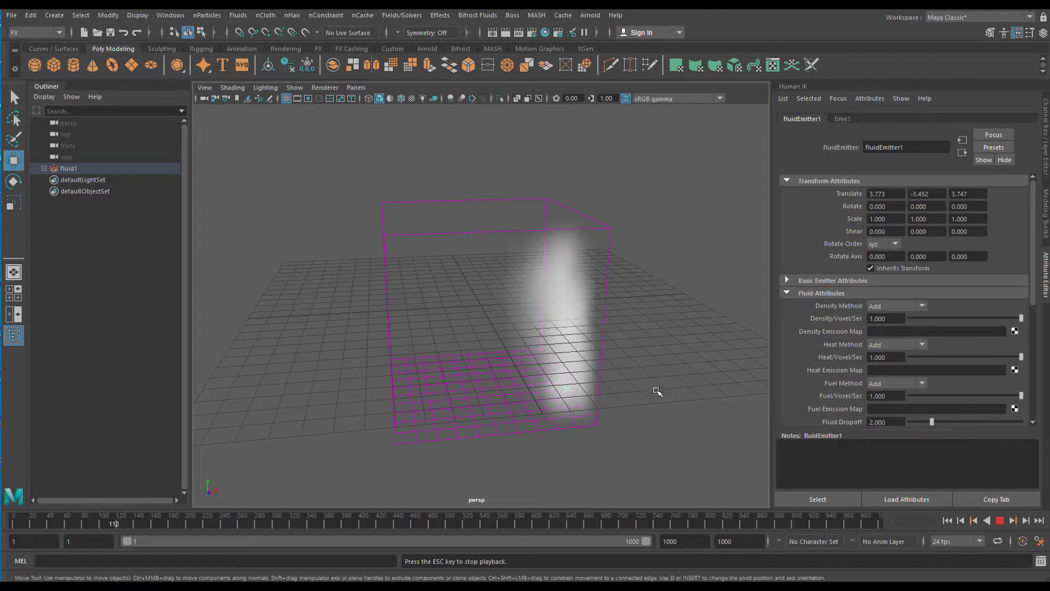
left_click_drag(656, 386, 649, 386, "alt")
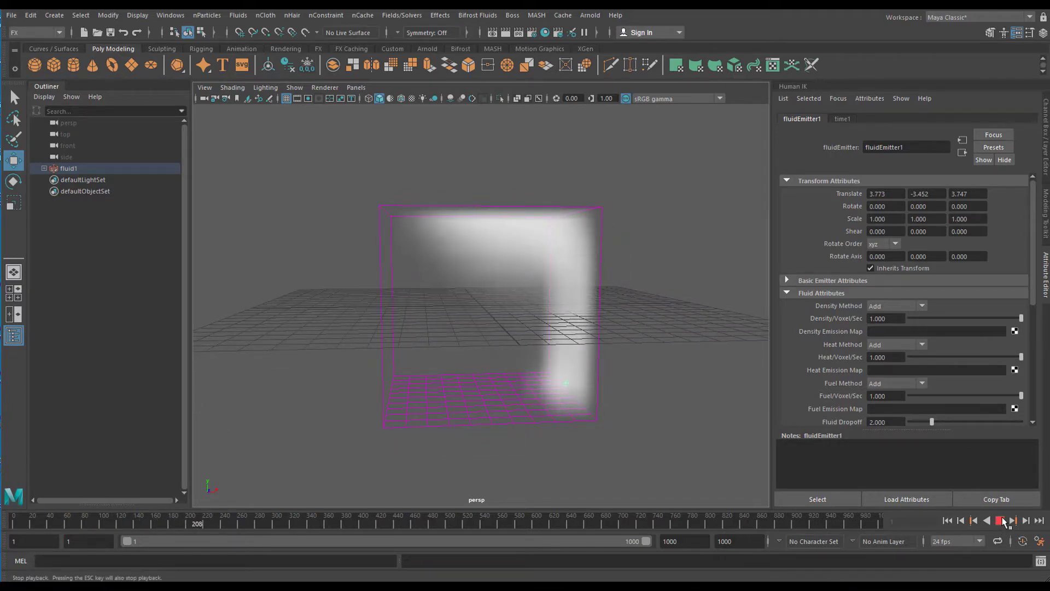
left_click(1002, 520)
left_click_drag(680, 387, 692, 301, "alt")
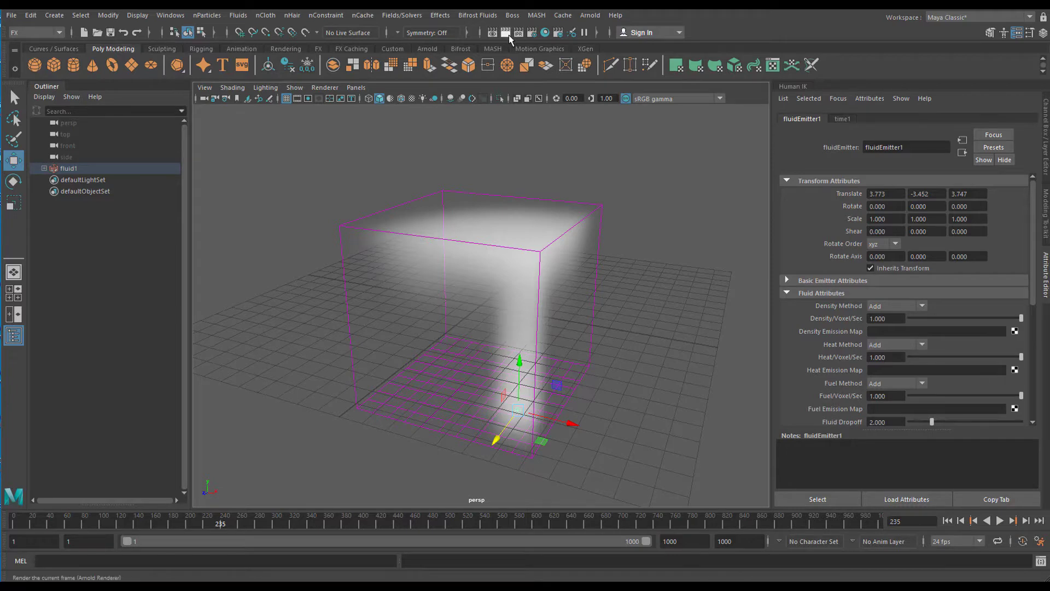
- Render frame 235 in the Render View using the Maya Software renderer
left_click(533, 32)
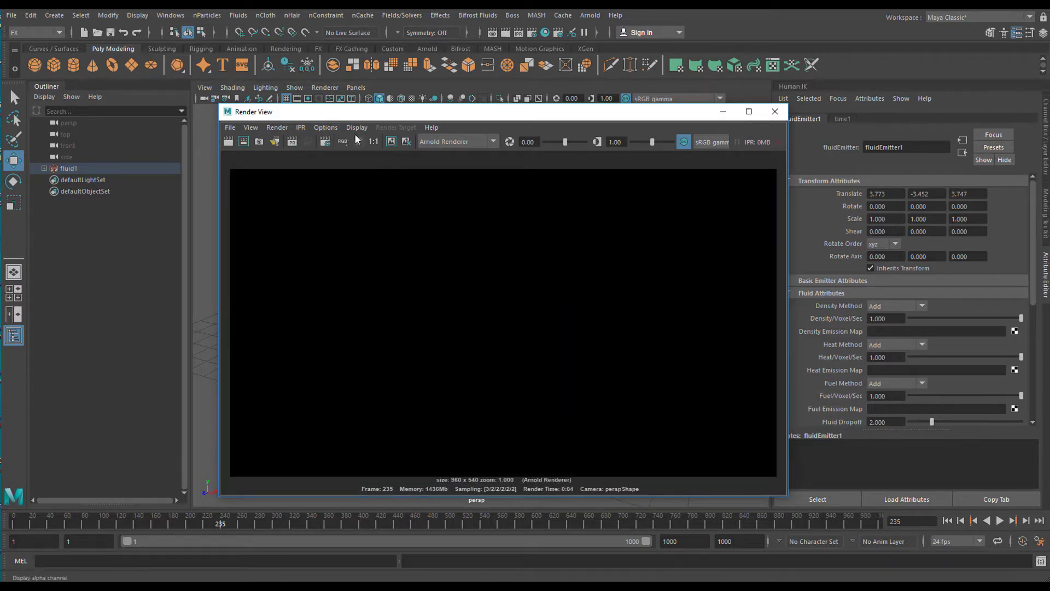
left_click(492, 142)
left_click(470, 154)
left_click(234, 147)
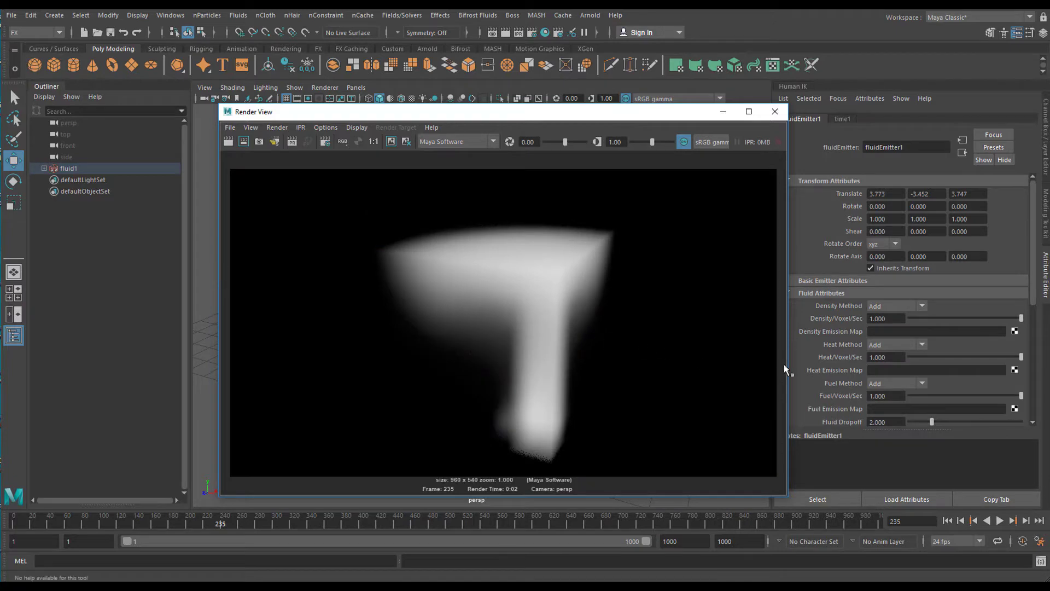
- Close the Render View and select the fluid container to show fluidShape1
mouse_move(622, 121)
left_mouse_down()
mouse_move(831, 217)
mouse_move(949, 313)
mouse_move(921, 199)
mouse_move(617, 107)
left_mouse_up()
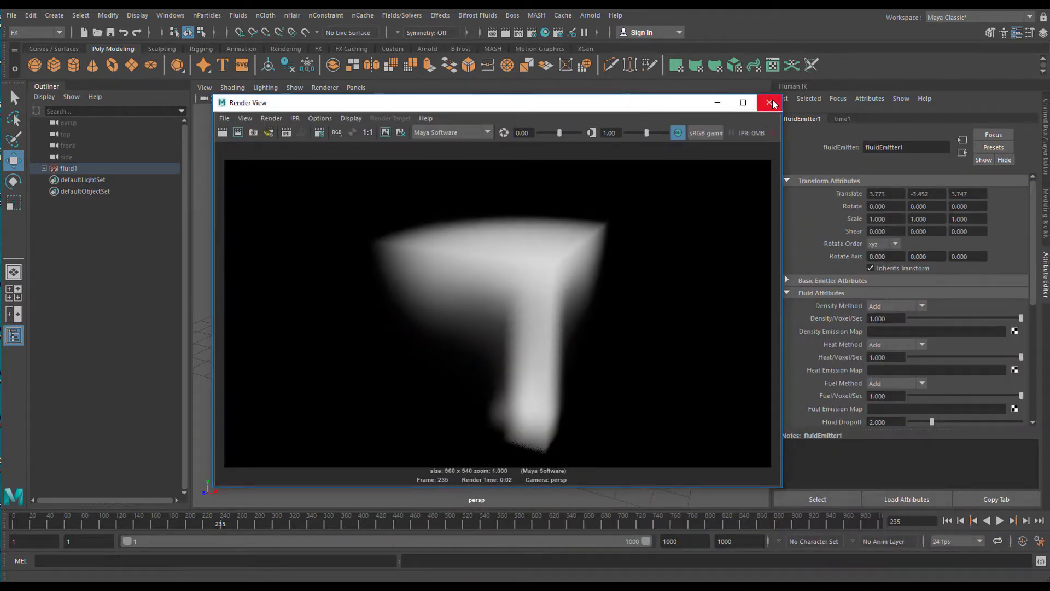
left_click(769, 102)
left_click(564, 295)
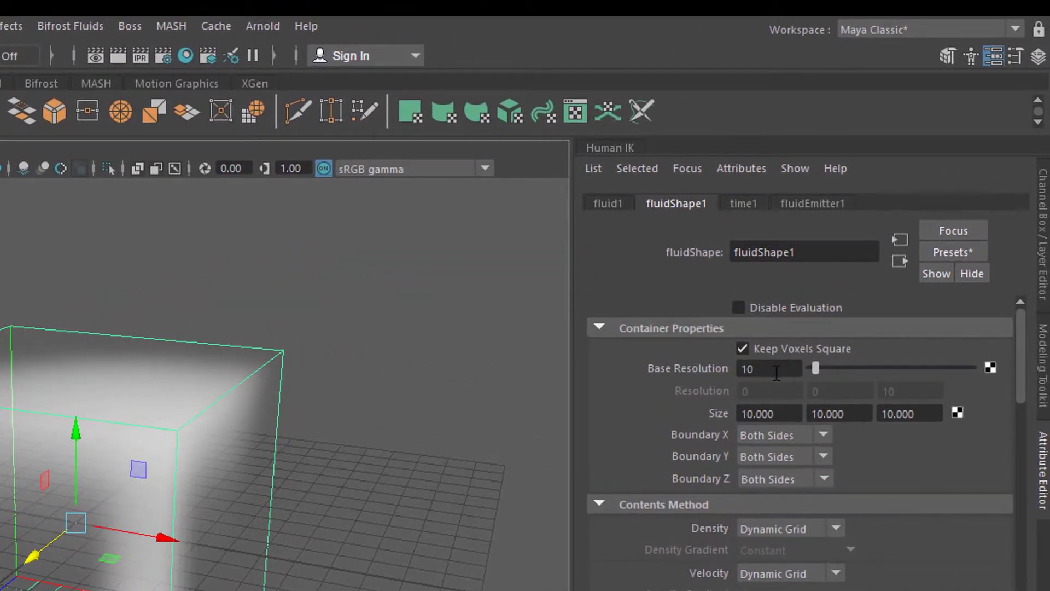
- Try a Base Resolution of 100 on the fluid container
left_click(776, 369)
type("100")
key("Return")
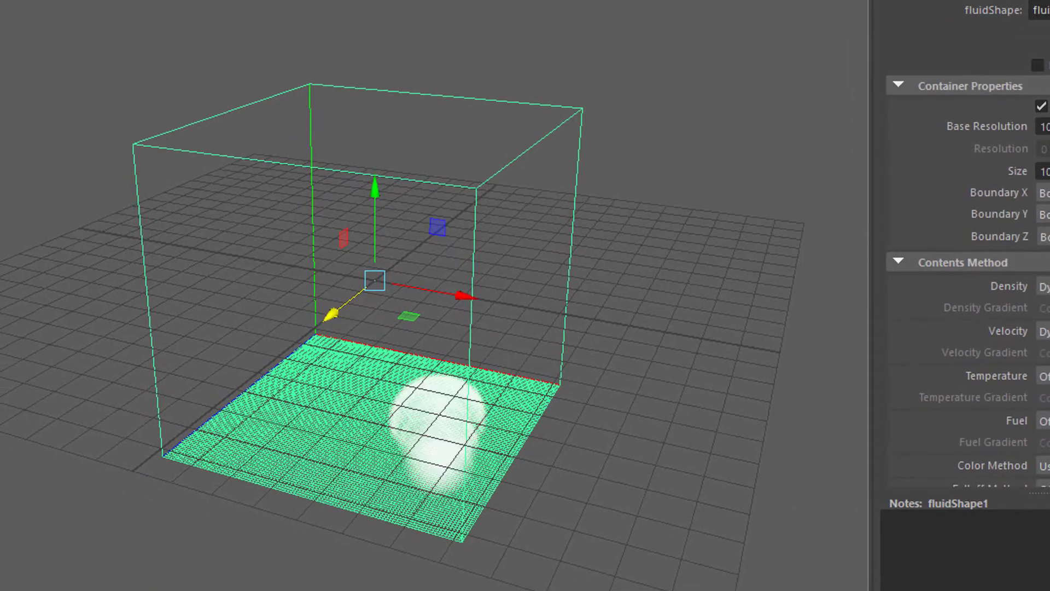
- Set playback to play every frame without real-time limits, then stop playback
right_click(629, 558)
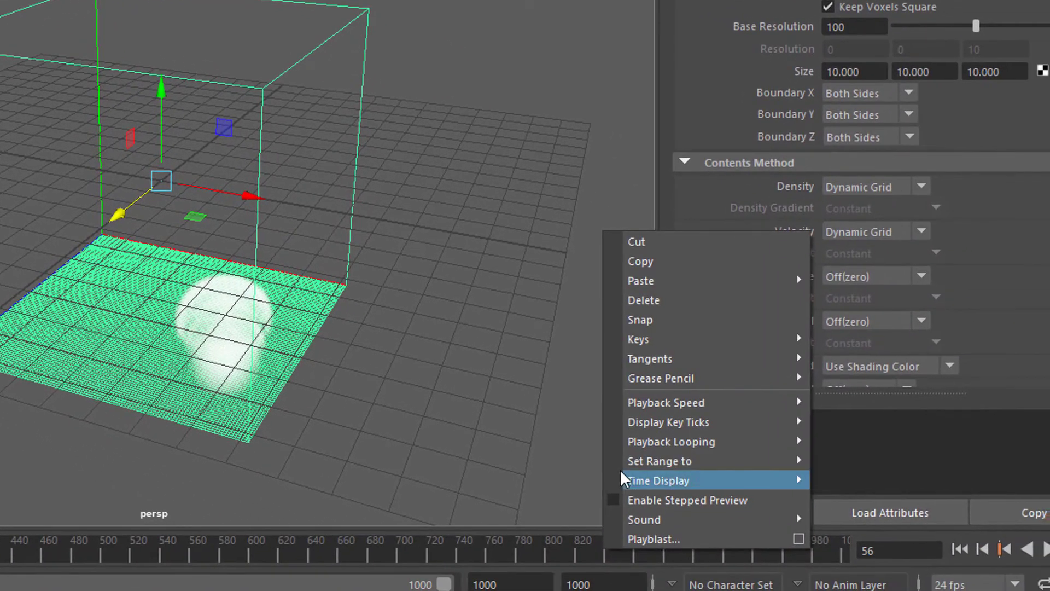
mouse_move(835, 435)
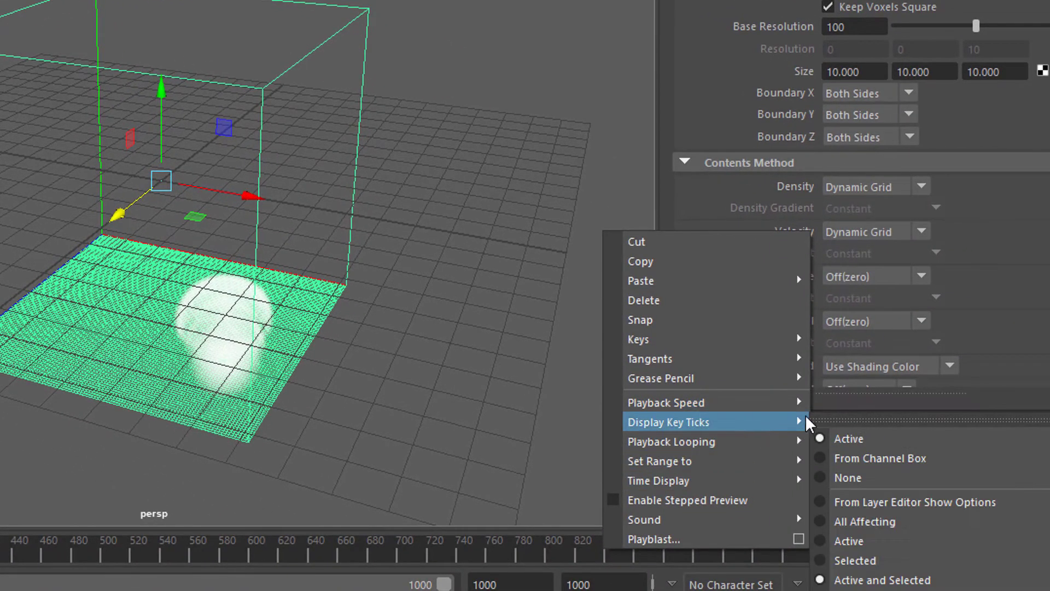
mouse_move(766, 403)
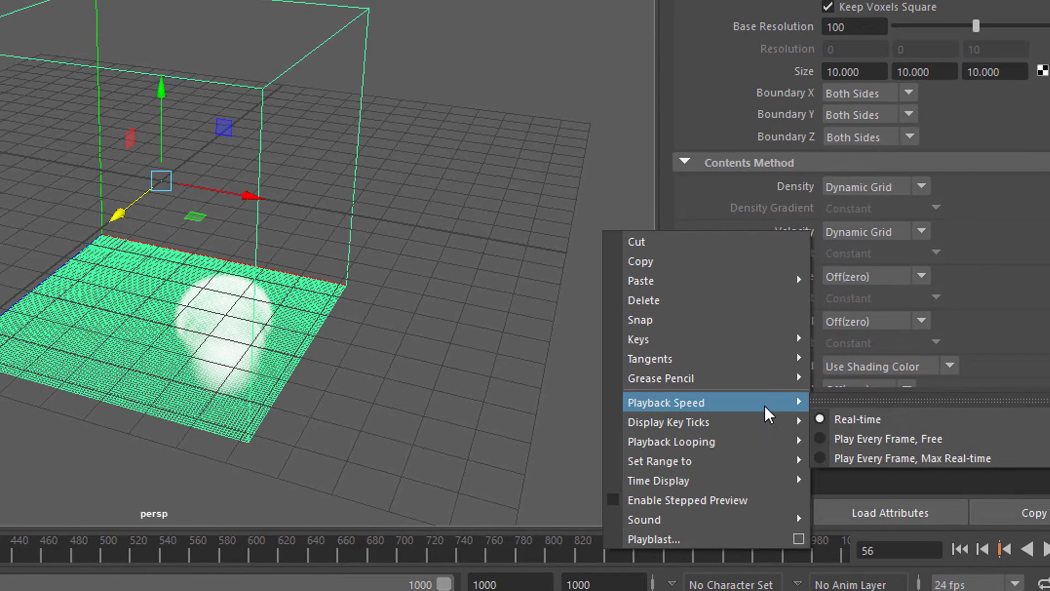
left_click(842, 438)
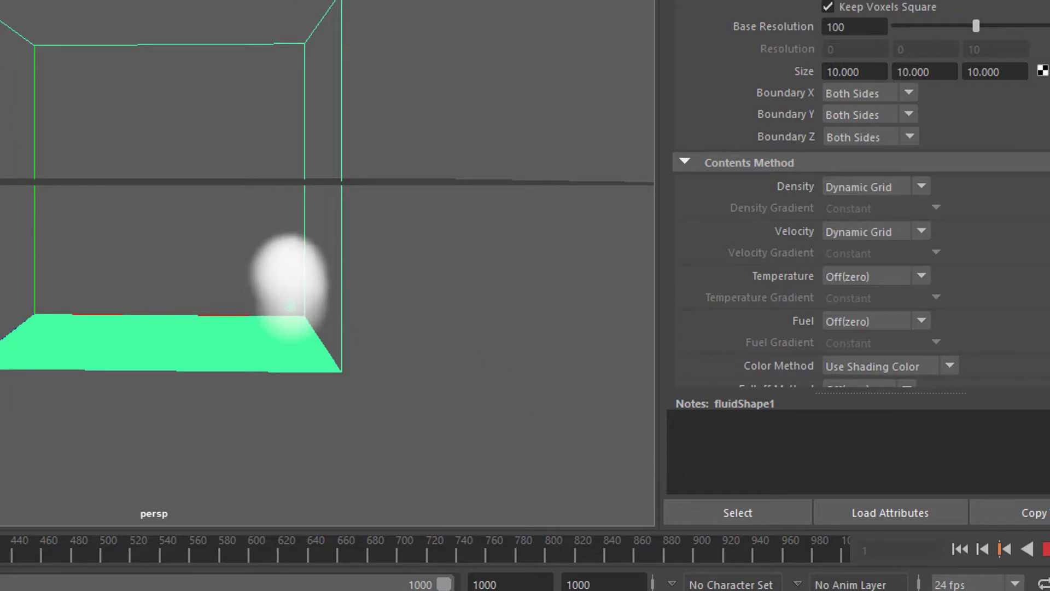
left_click(1046, 548)
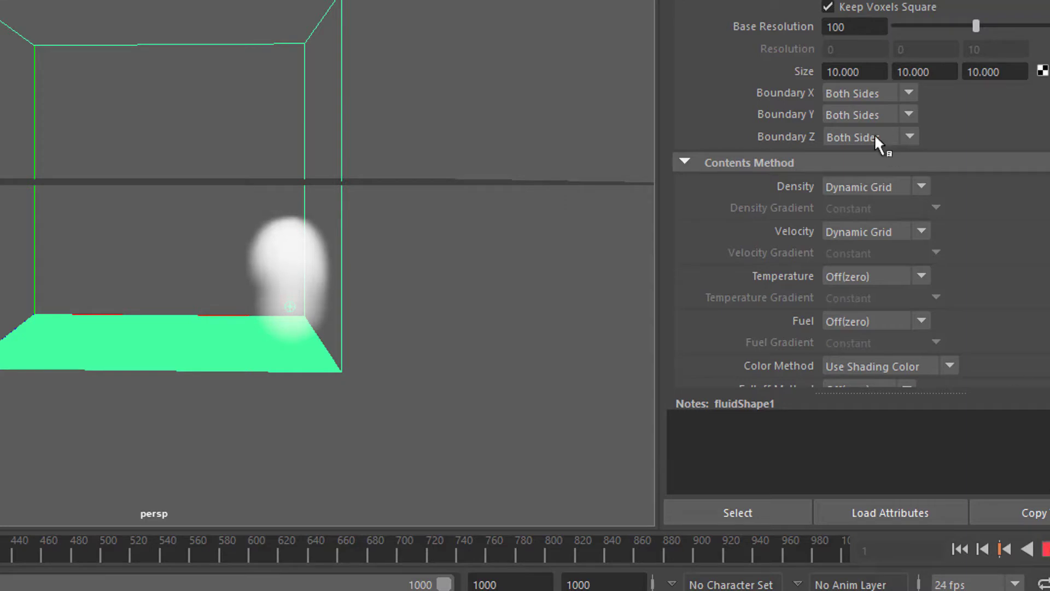
- Change Base Resolution to 30 and replay the simulation from frame 1
left_click_drag(856, 26, 808, 33)
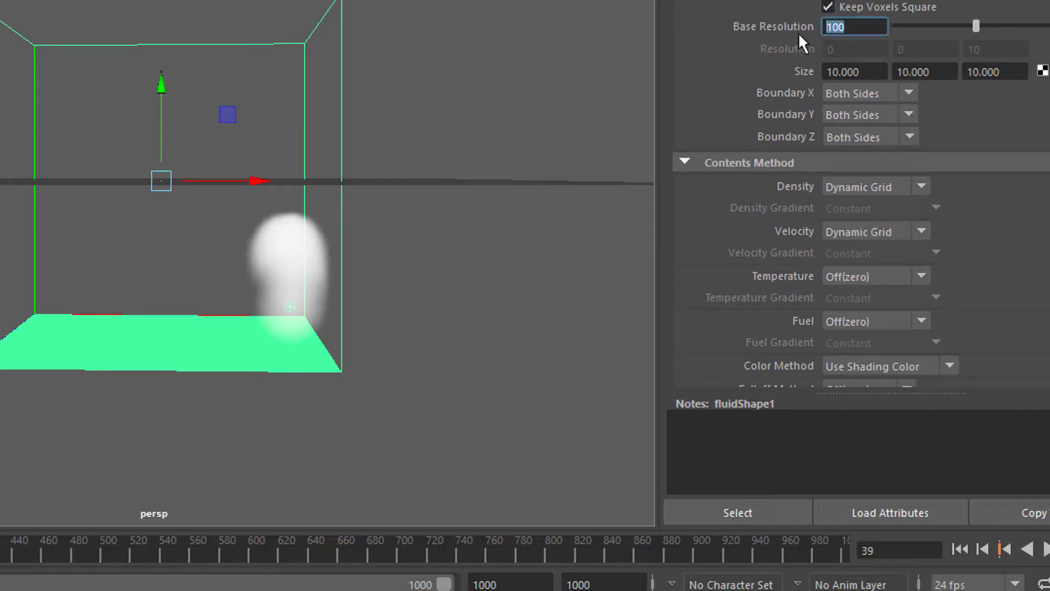
type("30")
key("Return")
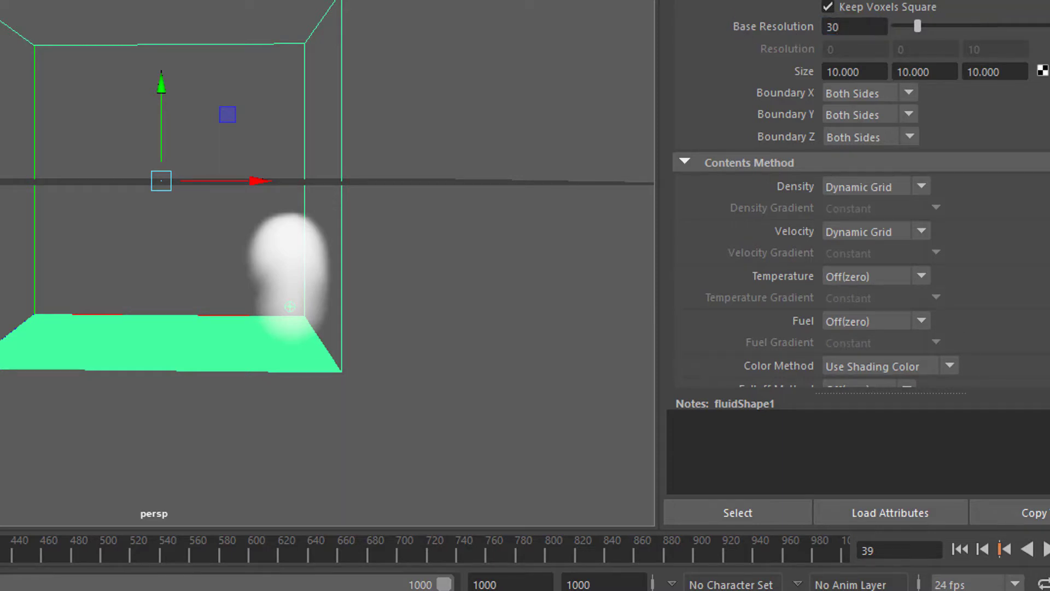
left_click(955, 547)
left_click(1045, 548)
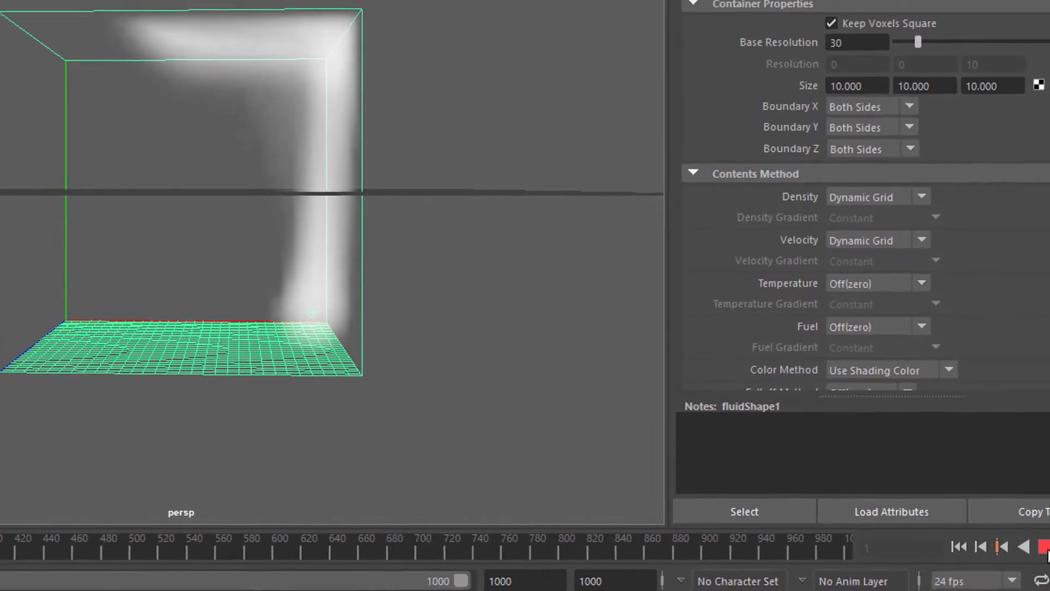
left_click_drag(325, 246, 454, 306, "alt")
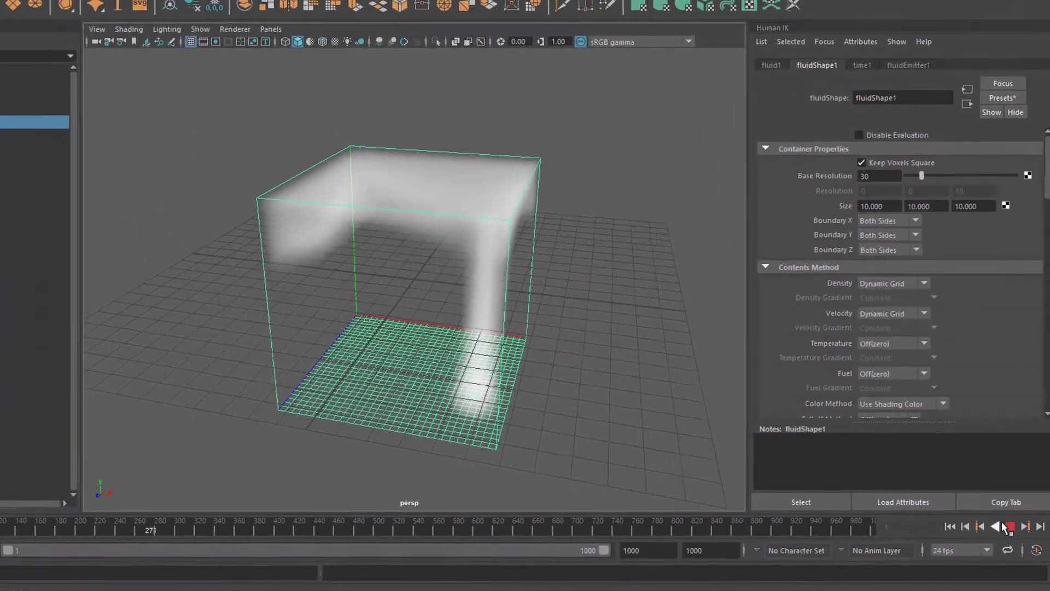
- Stop at frame 300 and scroll fluidShape1's attributes down to Dynamic Simulation
left_click(1002, 521)
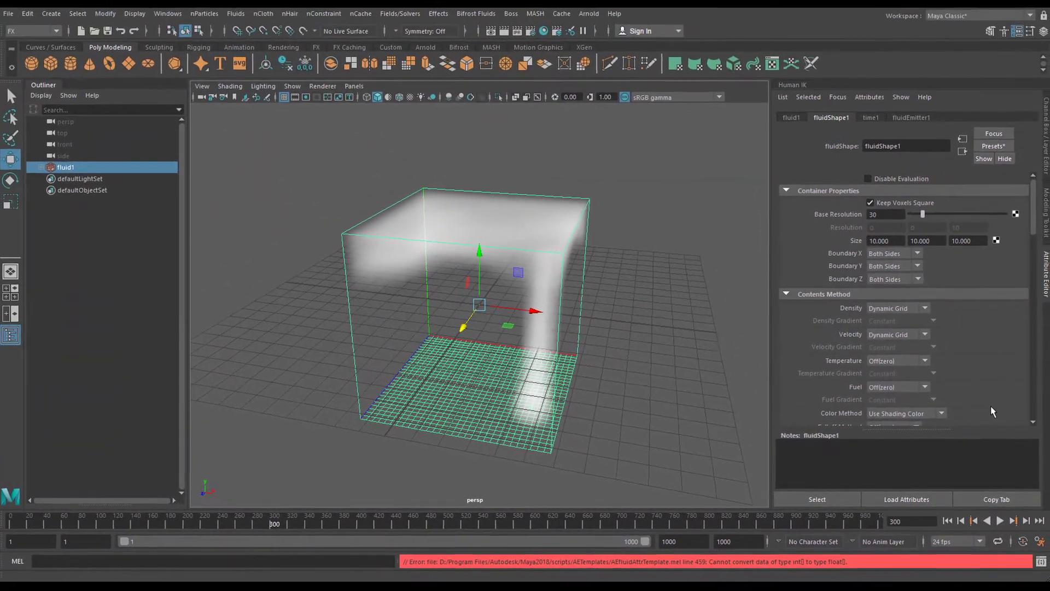
left_click_drag(1034, 230, 1034, 233)
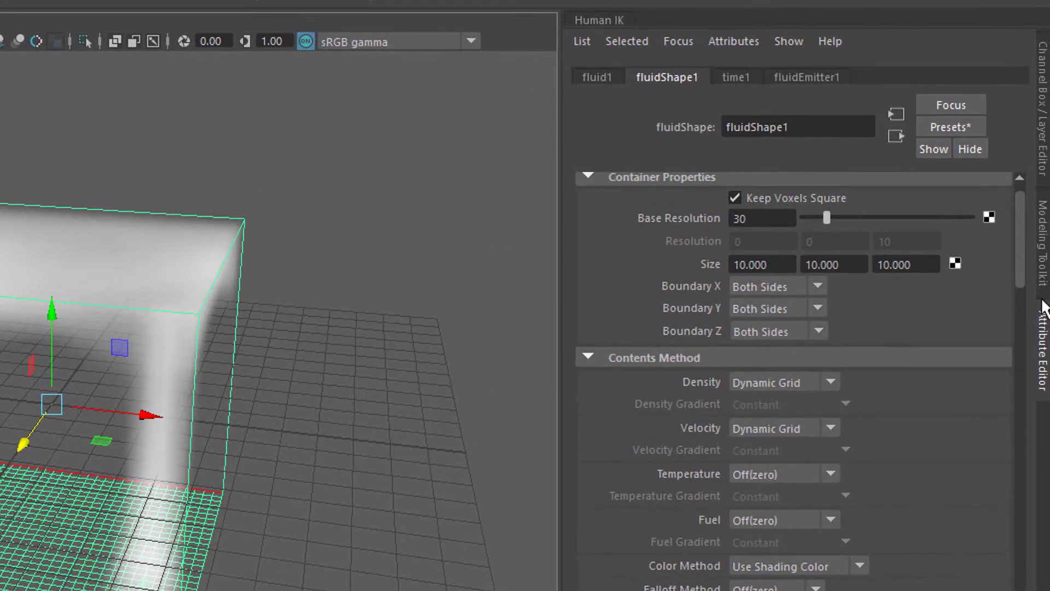
left_click_drag(1025, 294, 1024, 301)
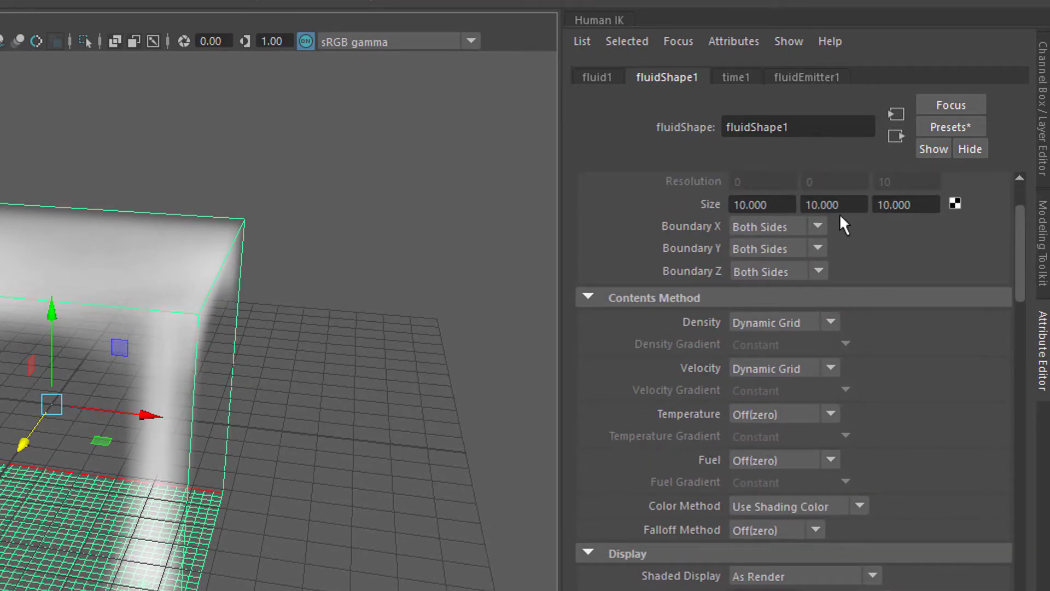
left_click_drag(1024, 263, 1019, 375)
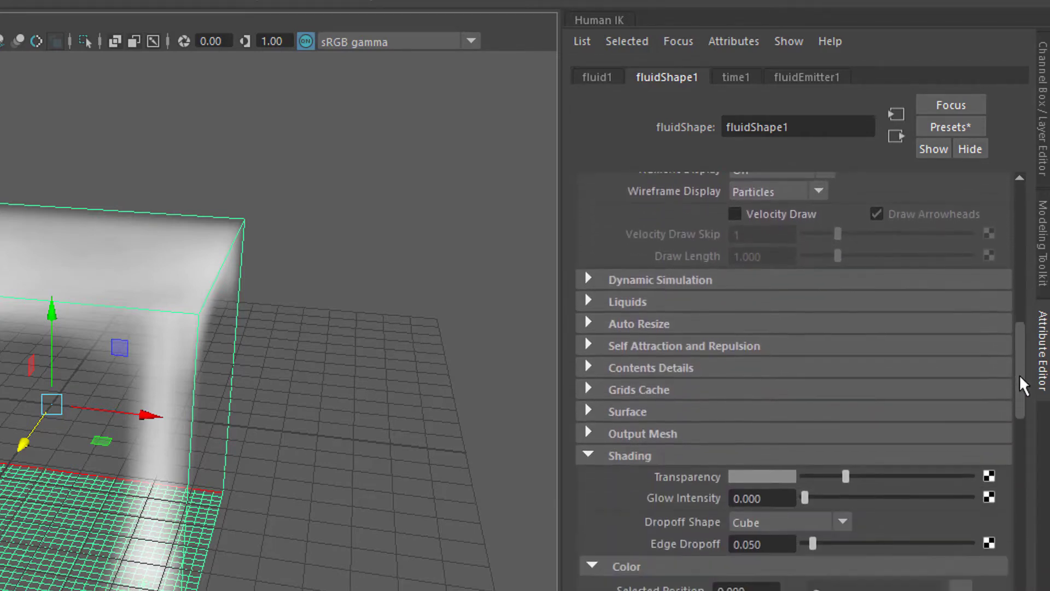
- Expand Dynamic Simulation and set Gravity to -1
left_click(583, 275)
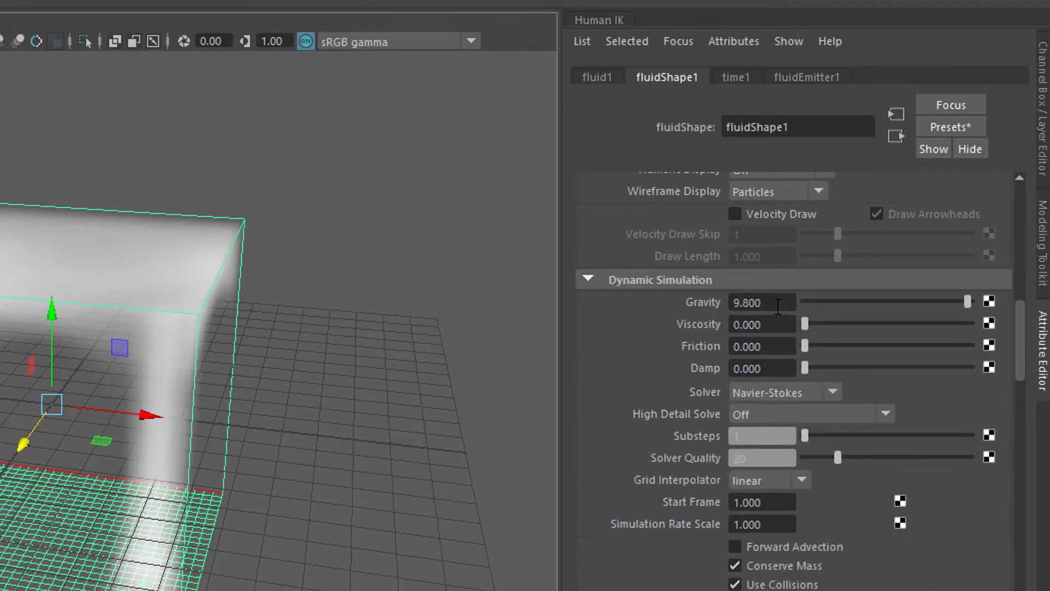
left_click_drag(779, 304, 686, 306)
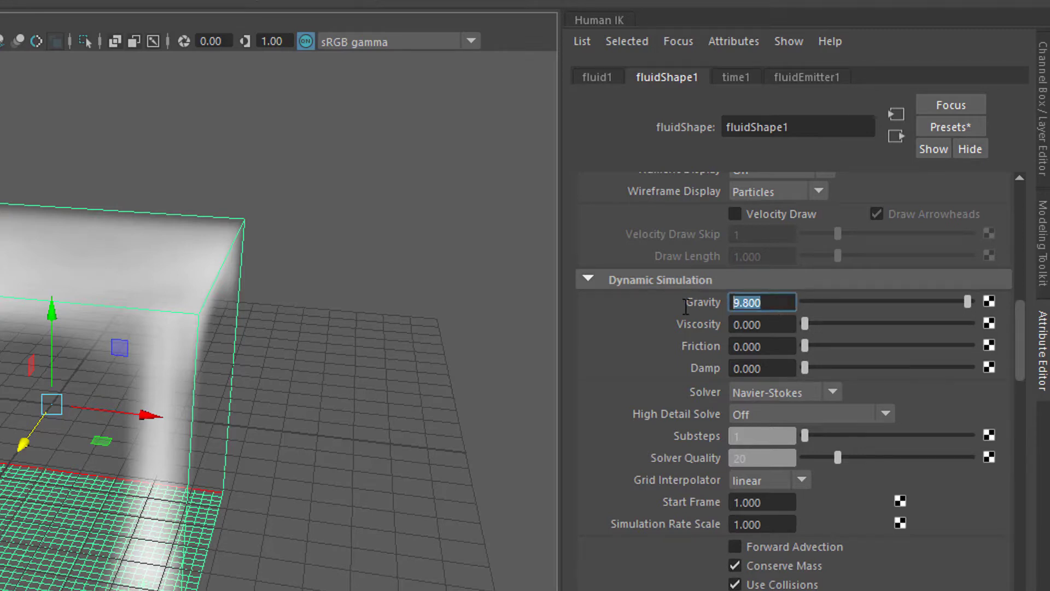
type("-1")
key("Return")
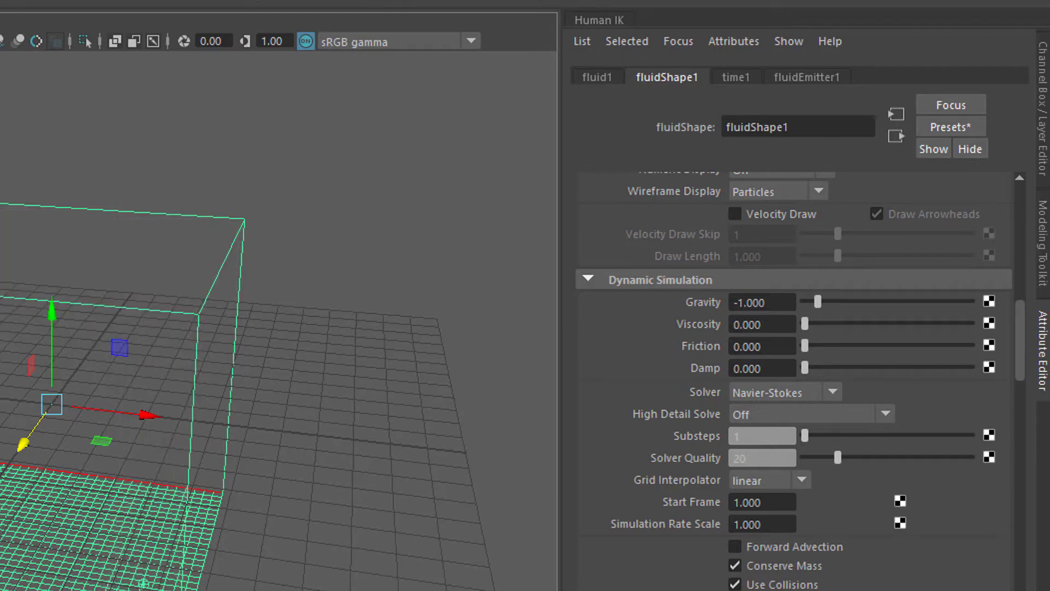
- Play to watch the smoke sink, test the Damp slider, return it to 0, then stop
key("alt+v")
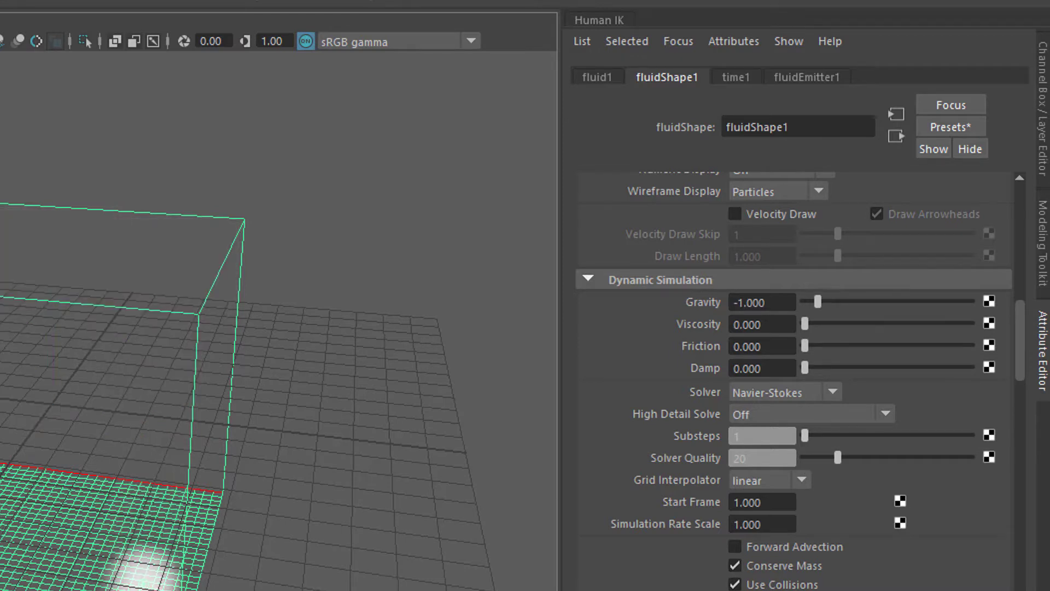
mouse_move(362, 509)
left_mouse_down("alt")
mouse_move(348, 520)
mouse_move(345, 504)
left_mouse_up("alt")
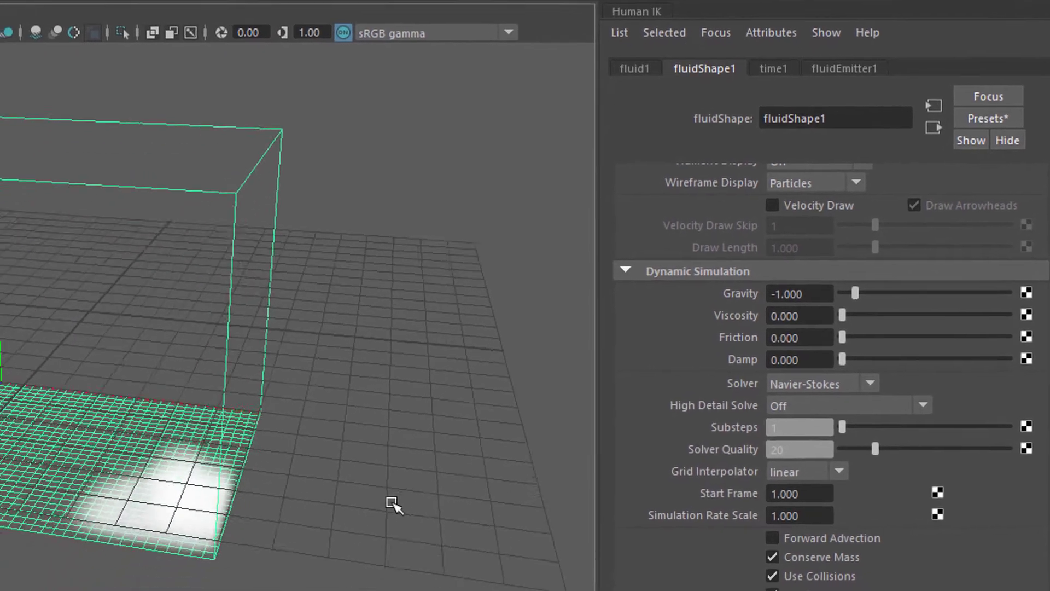
left_click_drag(541, 460, 515, 475, "alt")
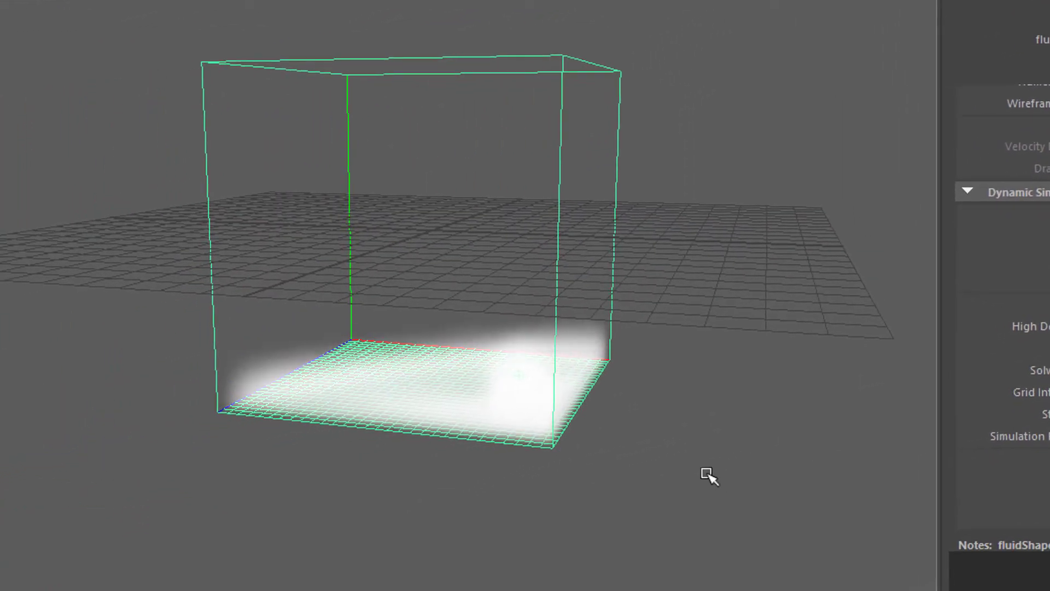
left_click_drag(705, 475, 703, 498, "alt")
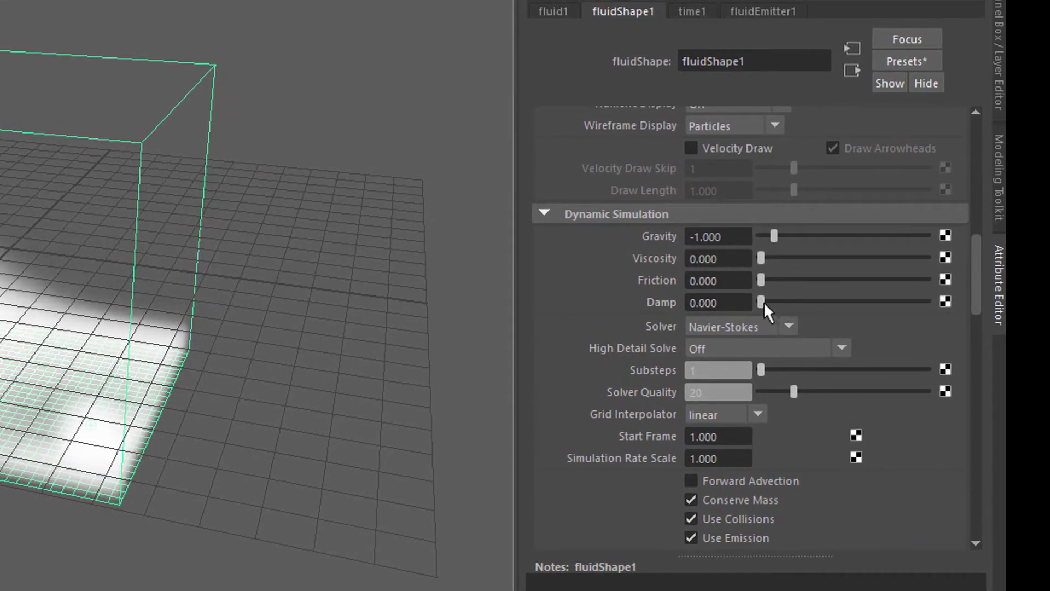
left_click_drag(764, 302, 870, 308)
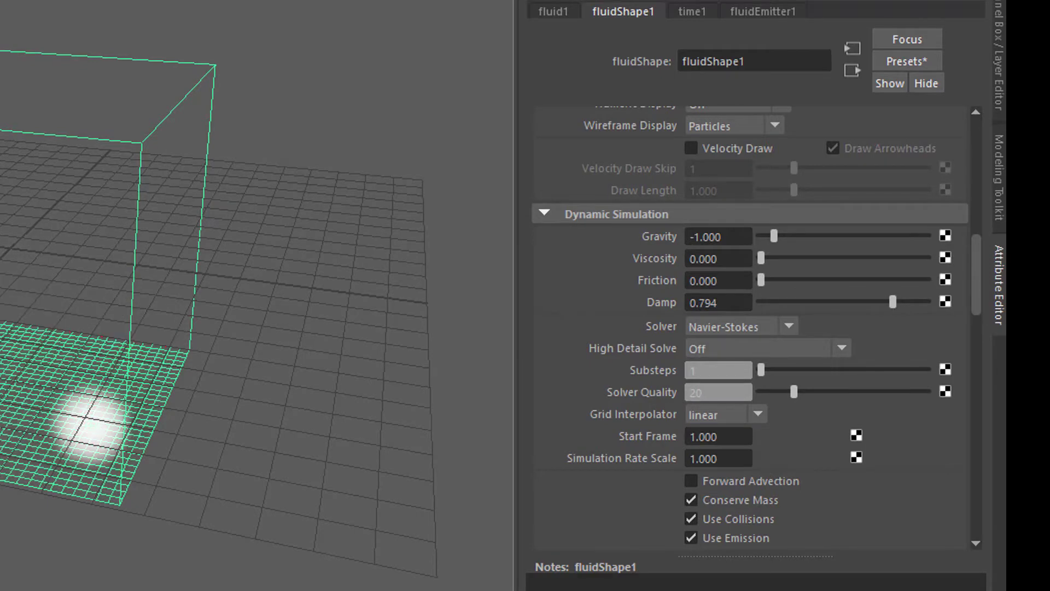
left_click_drag(3, 550, 211, 504, "alt")
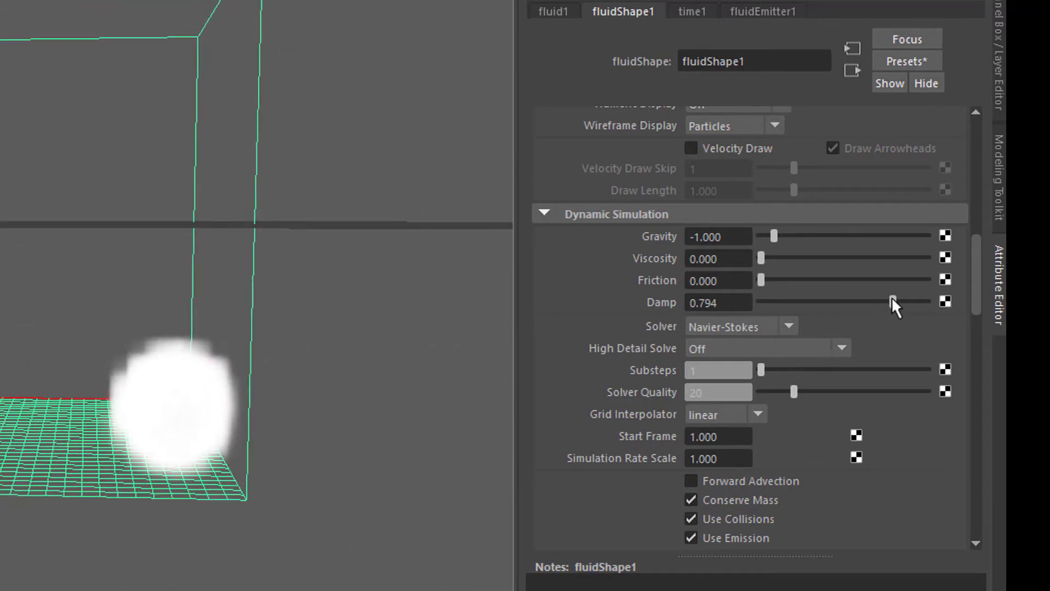
left_click_drag(892, 301, 706, 306)
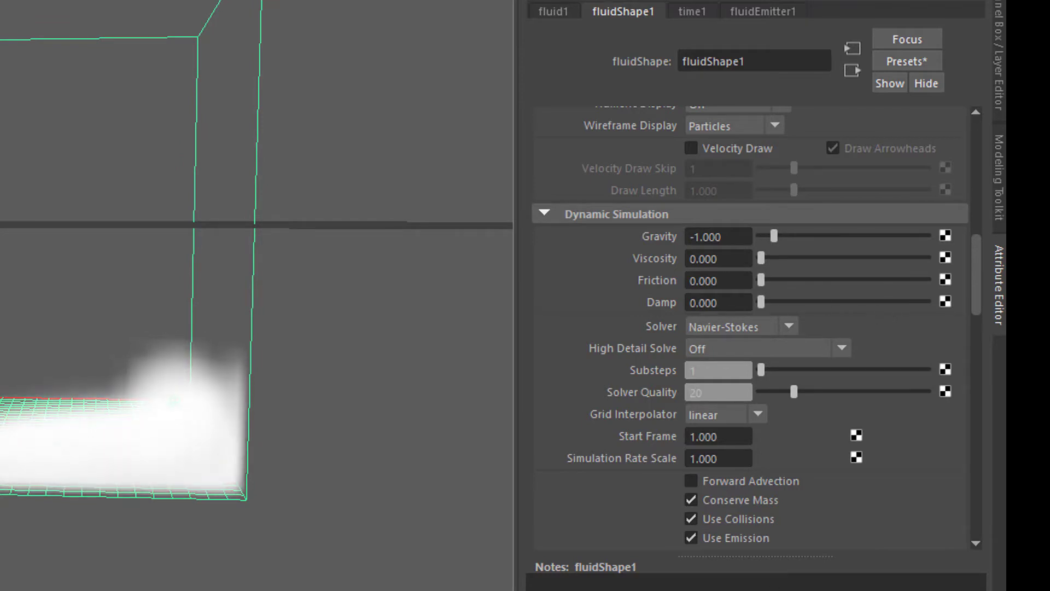
key("alt+v")
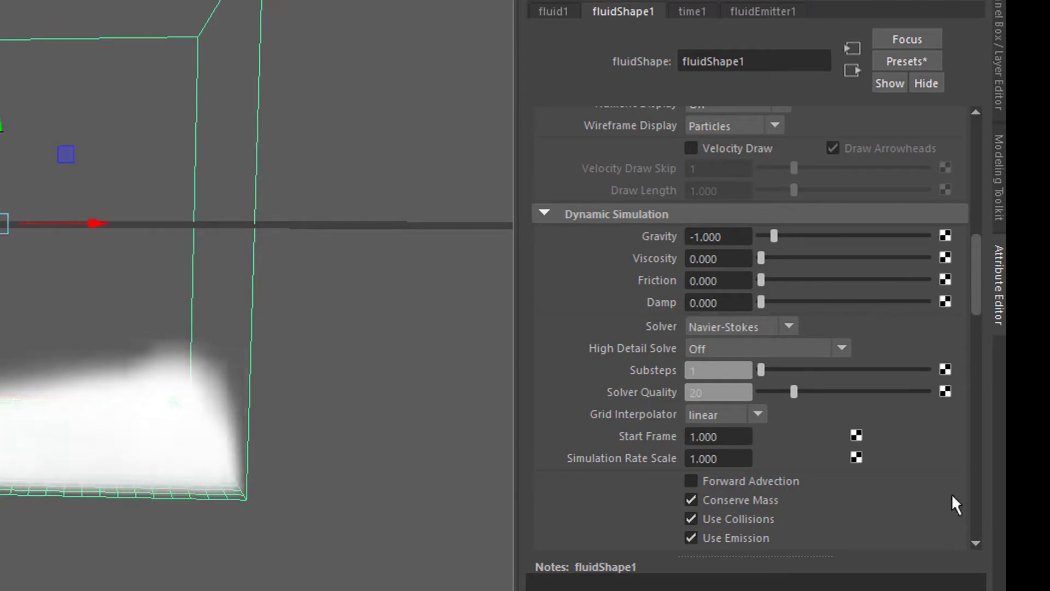
- Enable Surface Render with Soft Surface in the Surface section and inspect the fluid shape
left_click(545, 211)
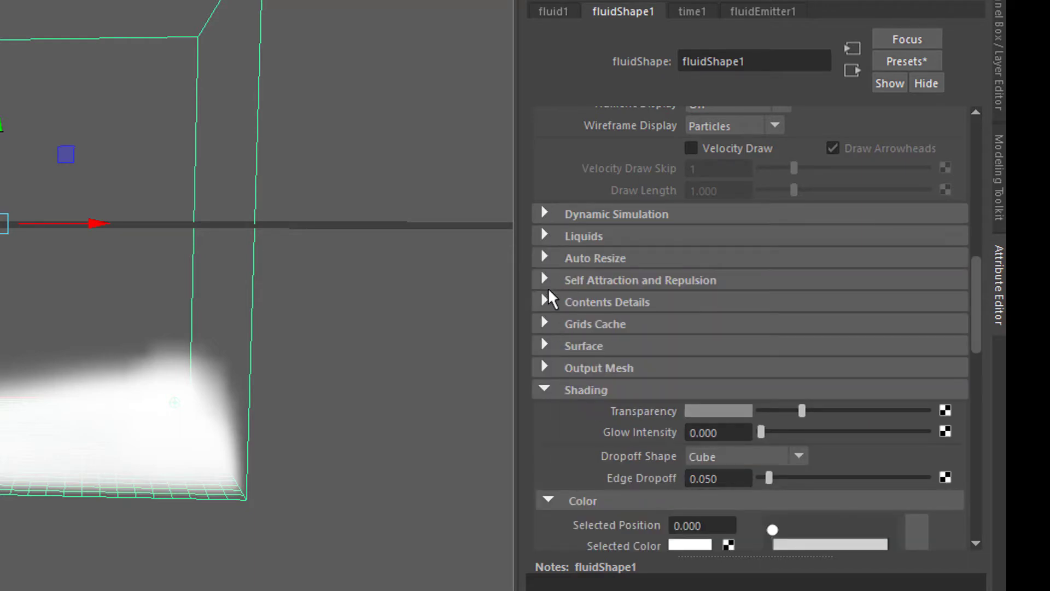
left_click(544, 345)
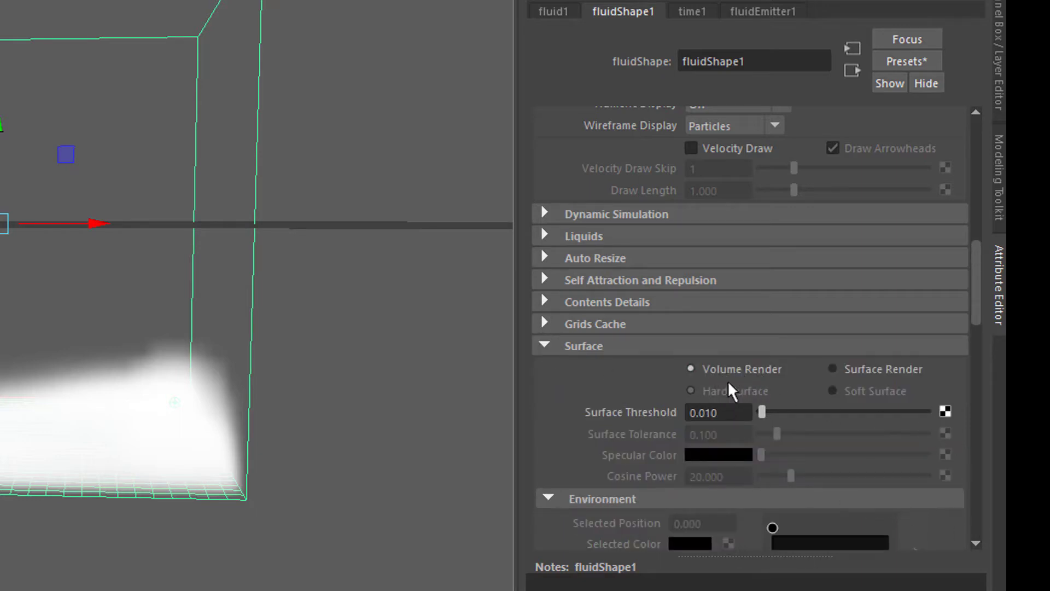
left_click(832, 369)
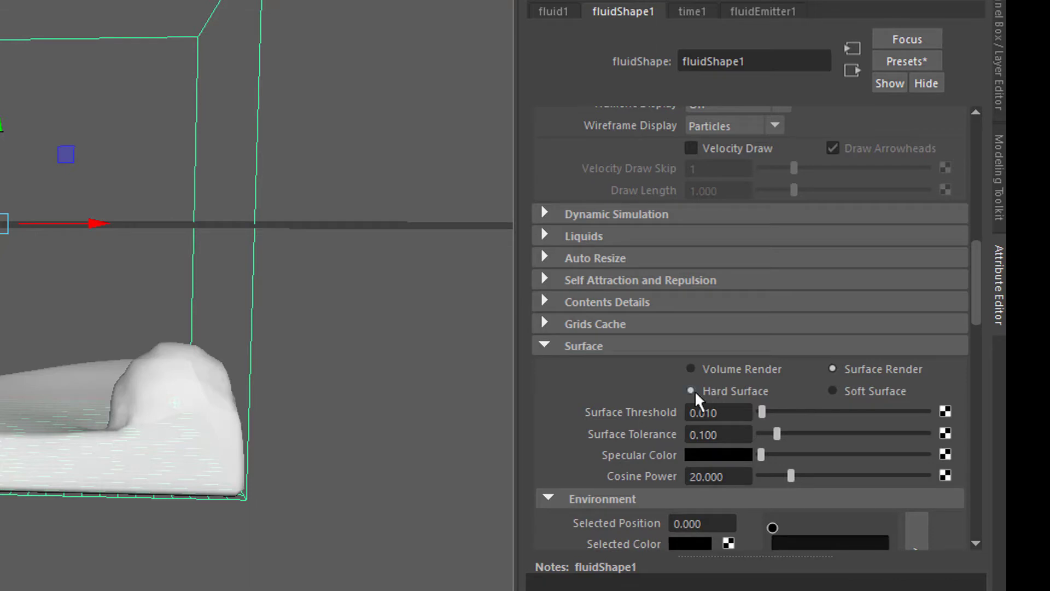
left_click(832, 388)
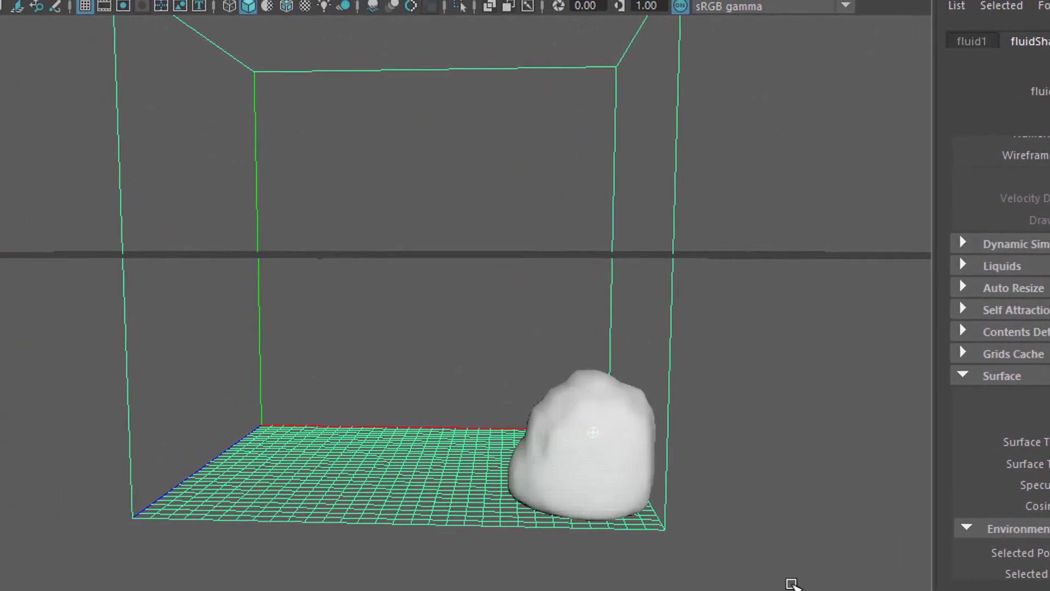
left_click_drag(715, 563, 672, 481, "alt")
scroll(465, 301, "up", 4)
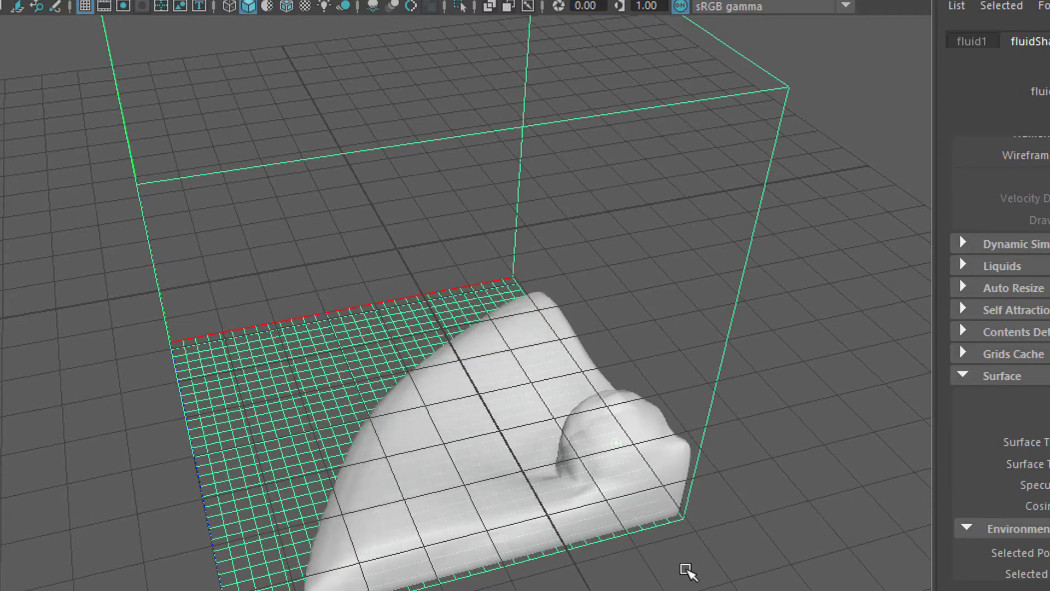
left_click_drag(625, 569, 636, 457, "alt")
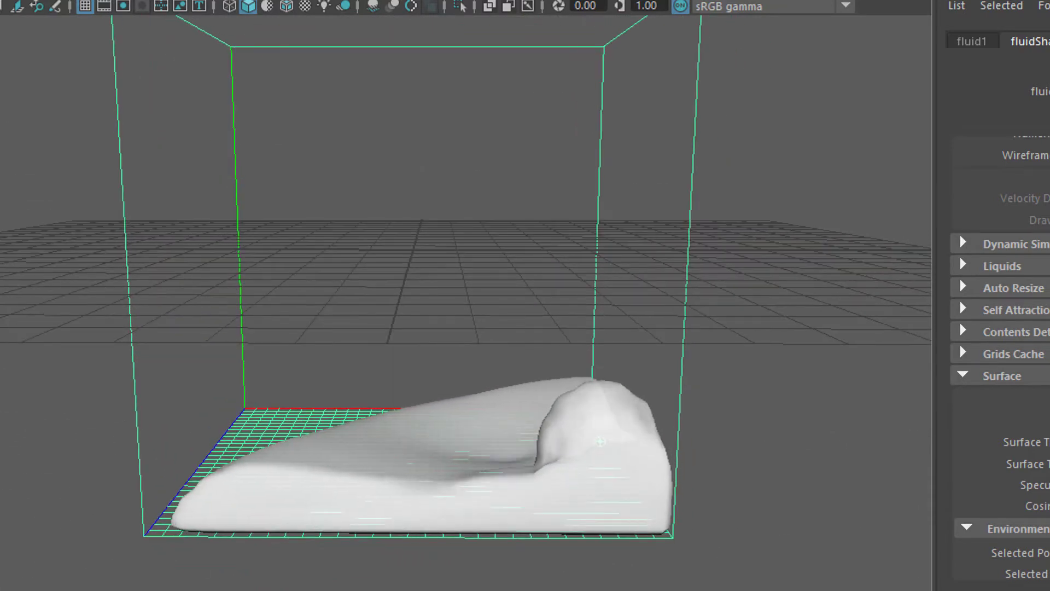
- Stop playback, lower Shading Transparency, and scroll to the Color and Incandescence sections
key("w")
left_click(963, 375)
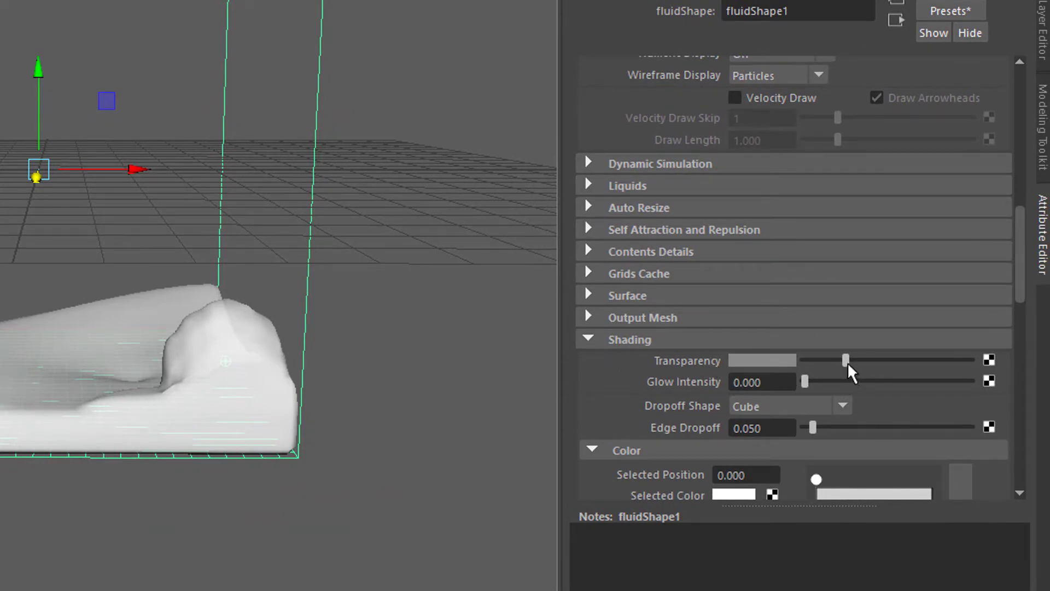
mouse_move(847, 362)
left_mouse_down()
mouse_move(918, 362)
mouse_move(820, 366)
left_mouse_up()
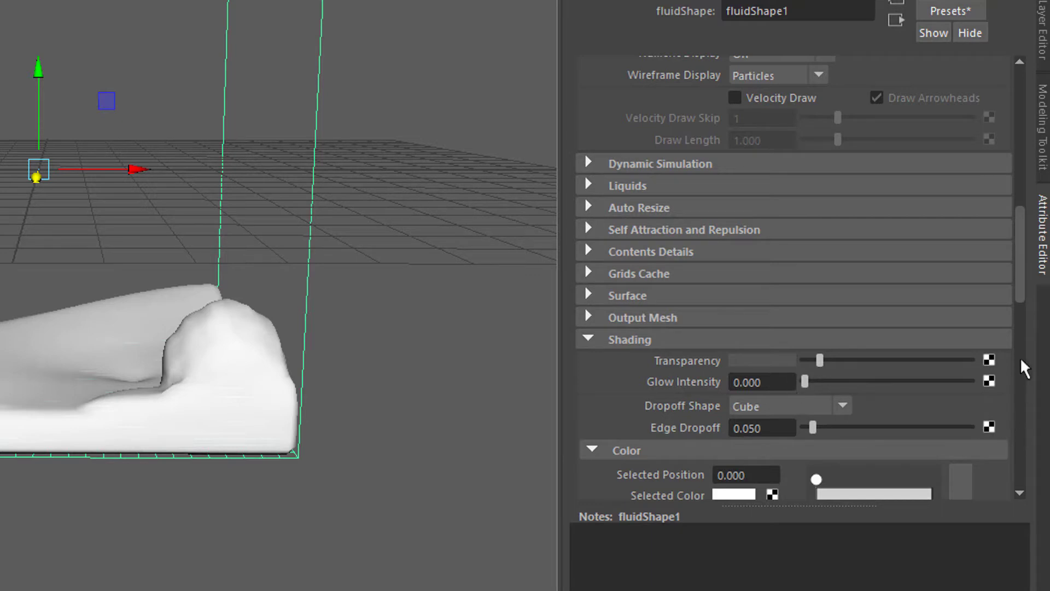
left_click_drag(1023, 284, 1026, 334)
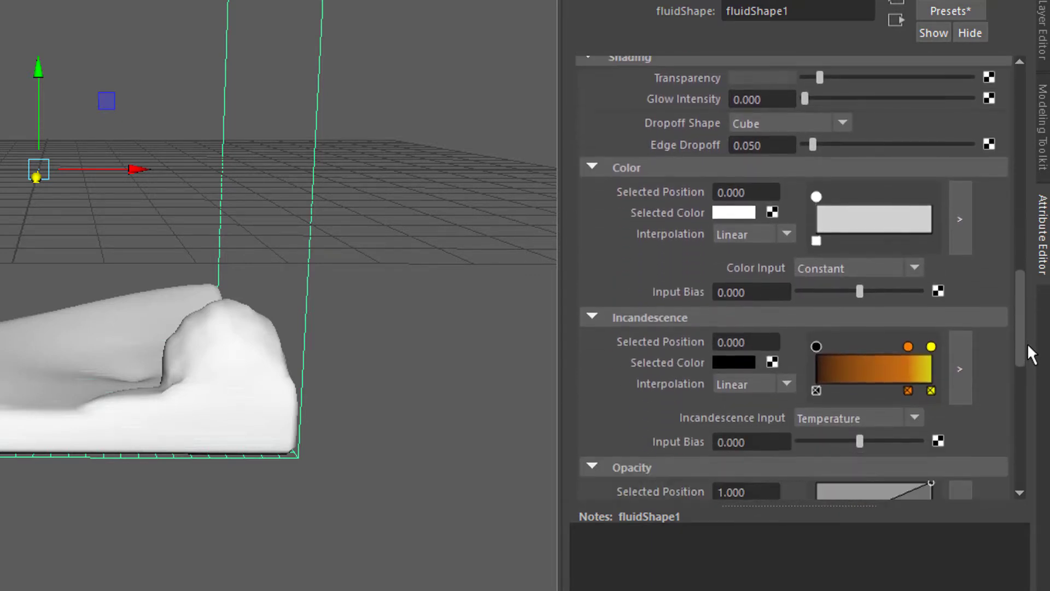
- Set the fluidShape1 Color to a saturated blue: H about 234, S 1, V 0.471
scroll(1031, 354, "down", 3)
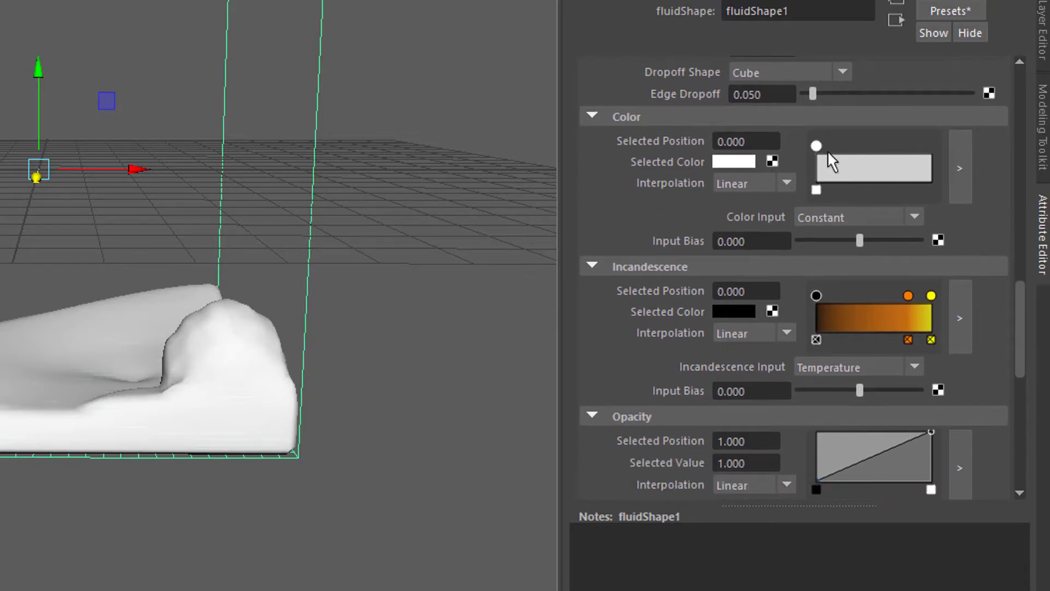
left_click(737, 161)
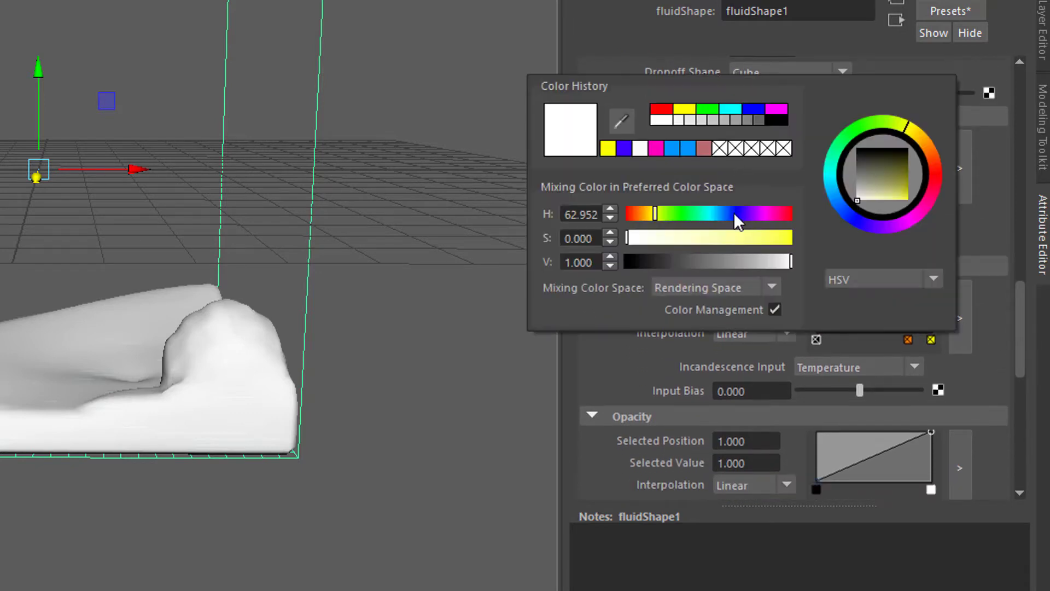
mouse_move(734, 219)
left_mouse_down()
mouse_move(752, 221)
mouse_move(739, 216)
left_mouse_up()
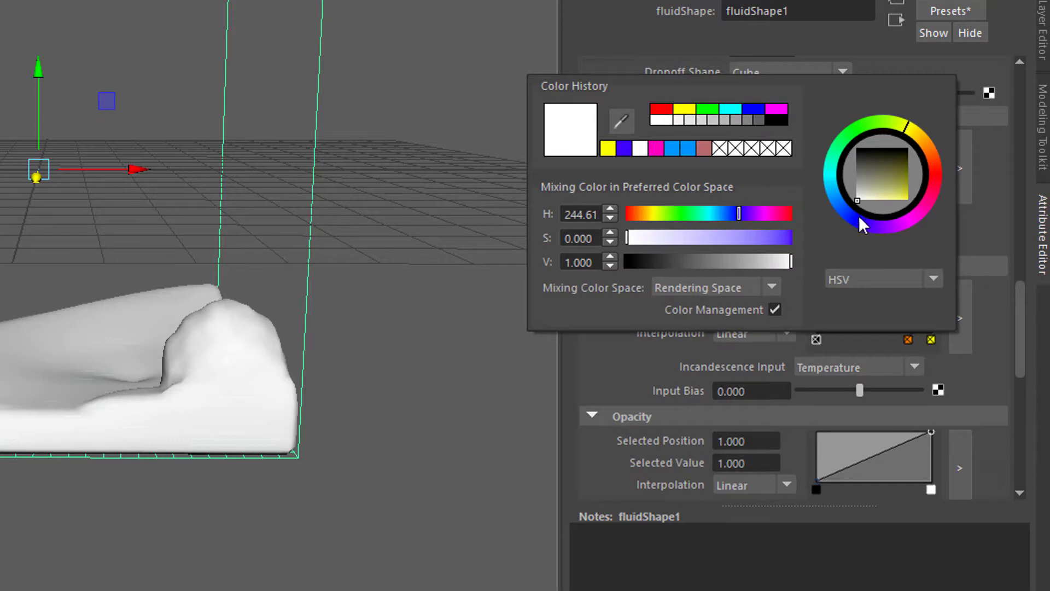
left_click_drag(880, 185, 923, 187)
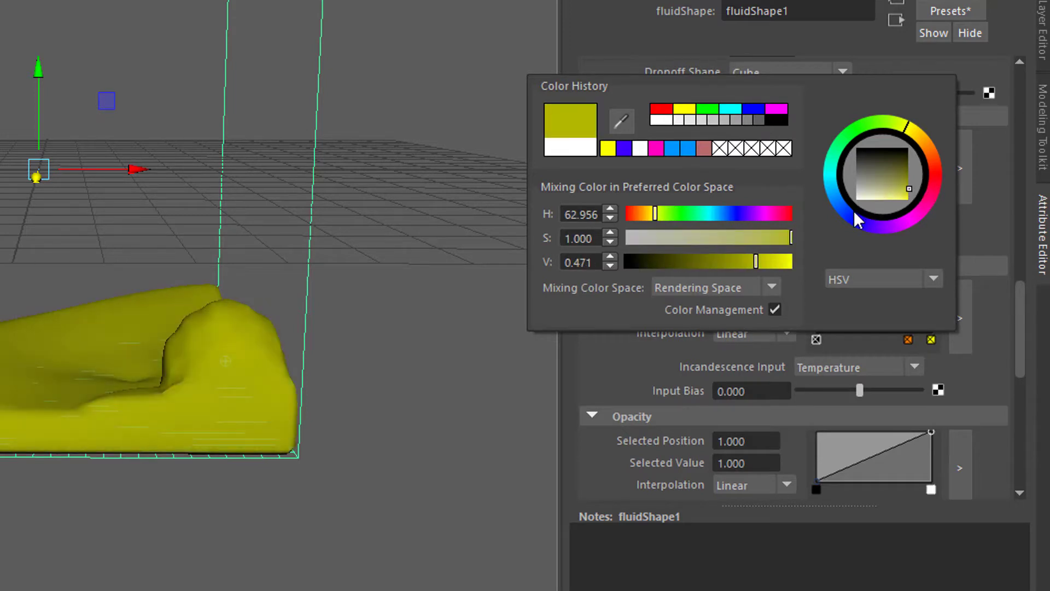
left_click_drag(856, 218, 851, 215)
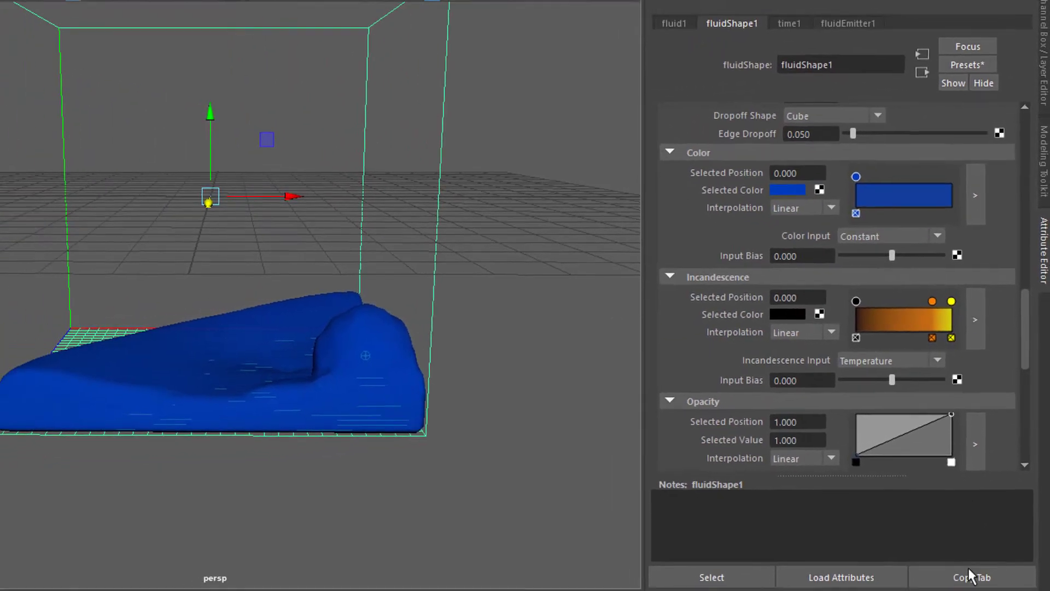
- Replay the blue fluid simulation from the start and orbit around it as it sloshes up the container wall
left_click(915, 580)
left_click(984, 581)
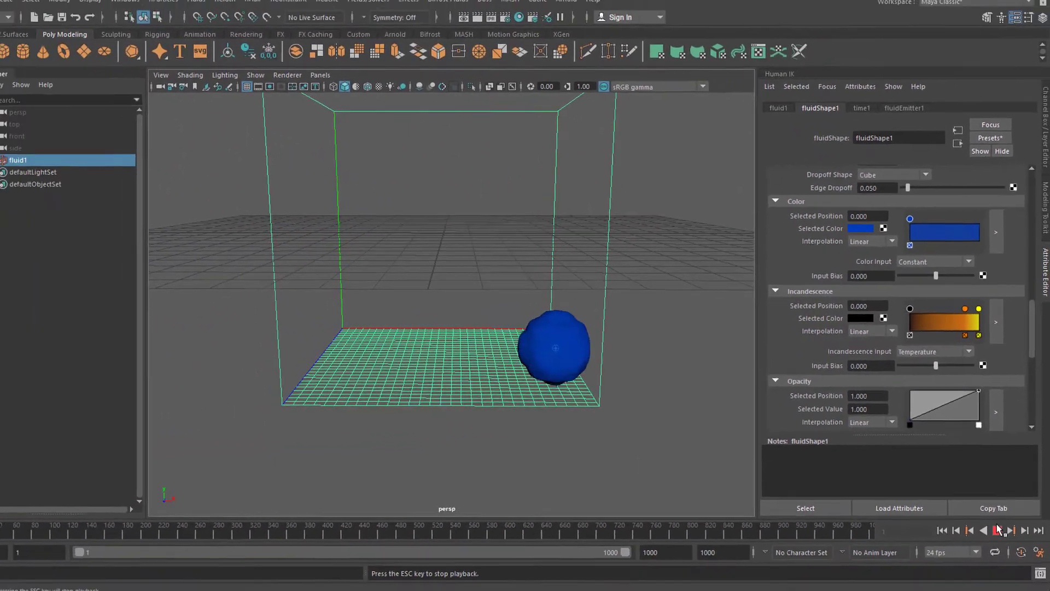
left_click_drag(593, 392, 564, 392, "alt")
right_click_drag(564, 391, 661, 410, "alt")
left_click_drag(616, 405, 683, 421, "alt")
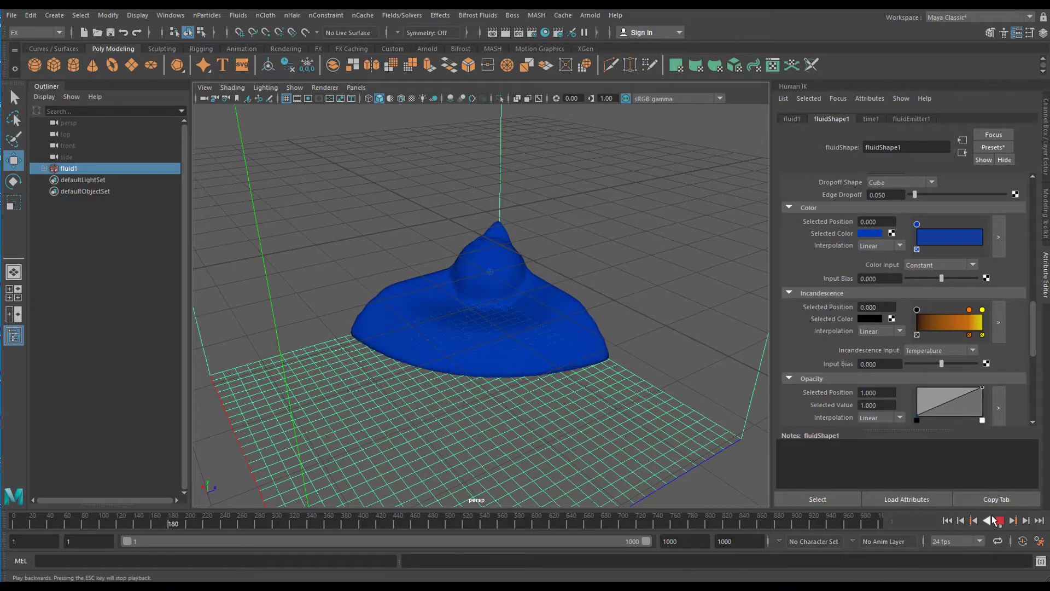
scroll(1013, 360, "down", 5)
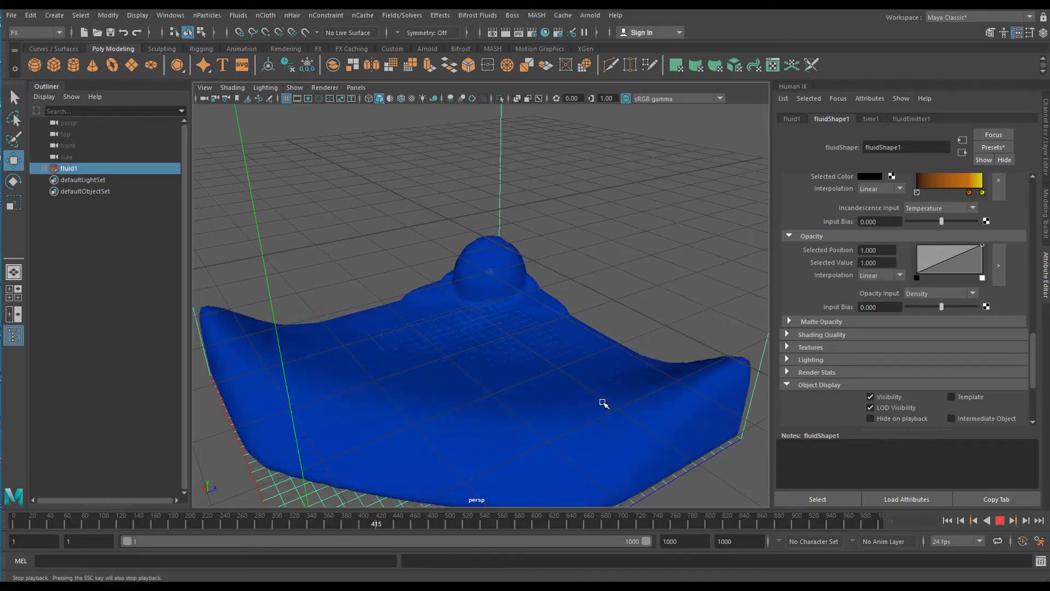
right_click_drag(616, 343, 471, 377, "alt")
left_click_drag(471, 378, 438, 371, "alt")
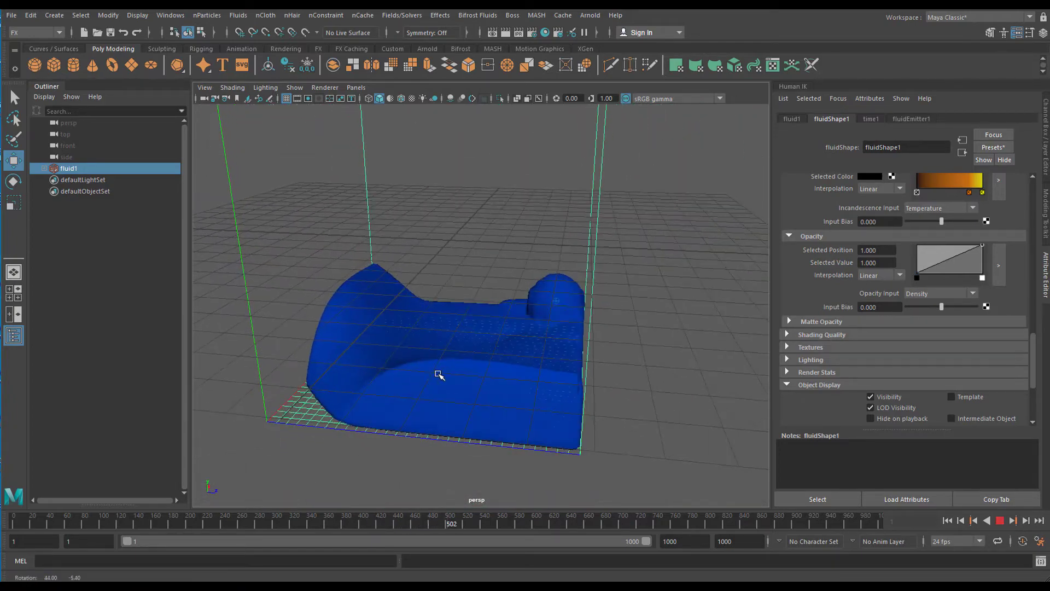
right_click_drag(445, 385, 586, 401, "alt")
left_click_drag(585, 401, 511, 414, "alt")
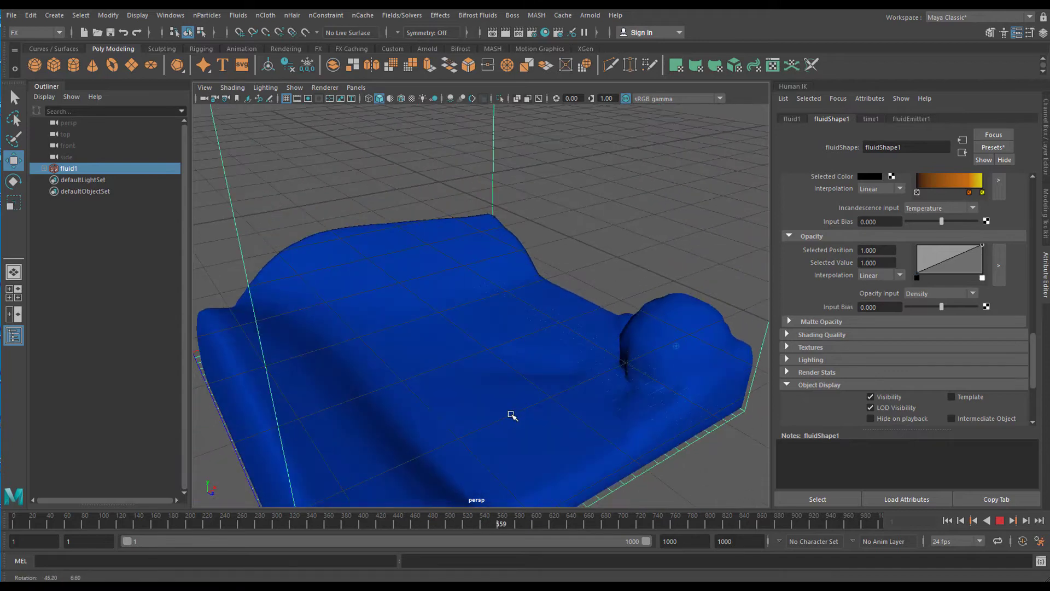
right_click_drag(593, 399, 452, 408, "alt")
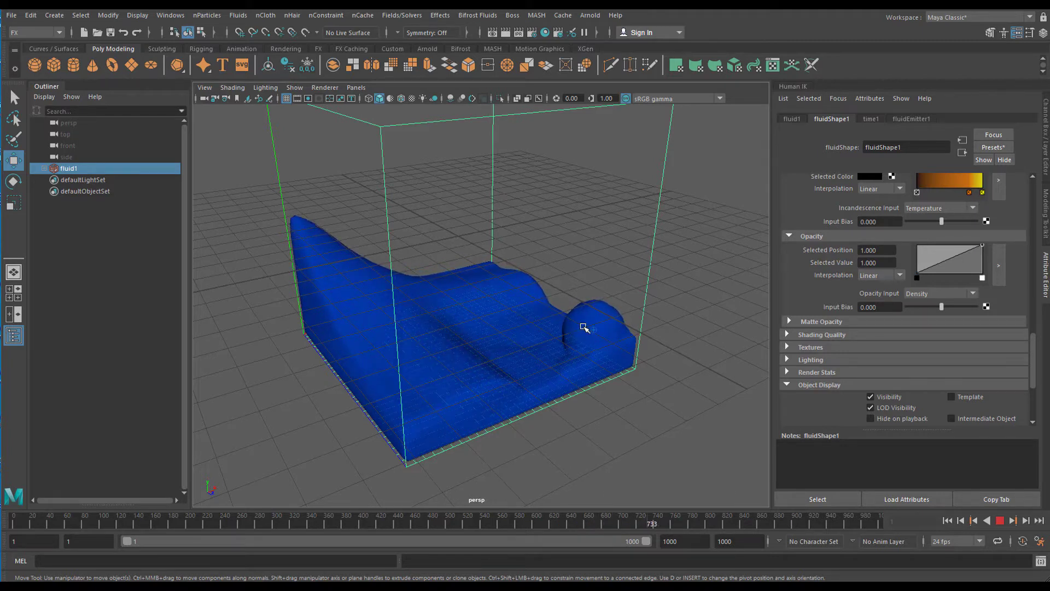
left_click(999, 522)
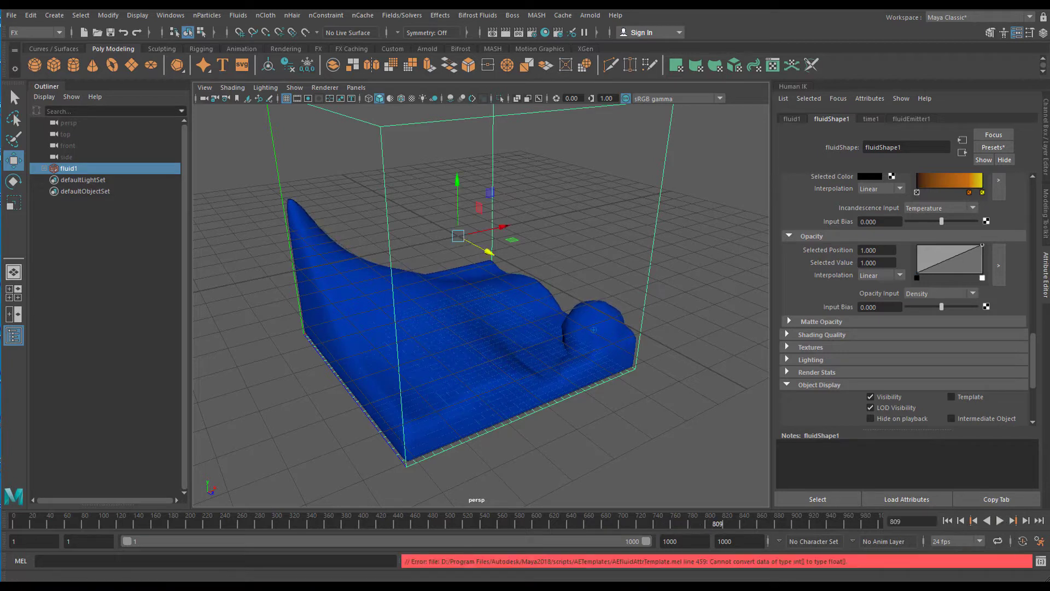
left_click(774, 578)
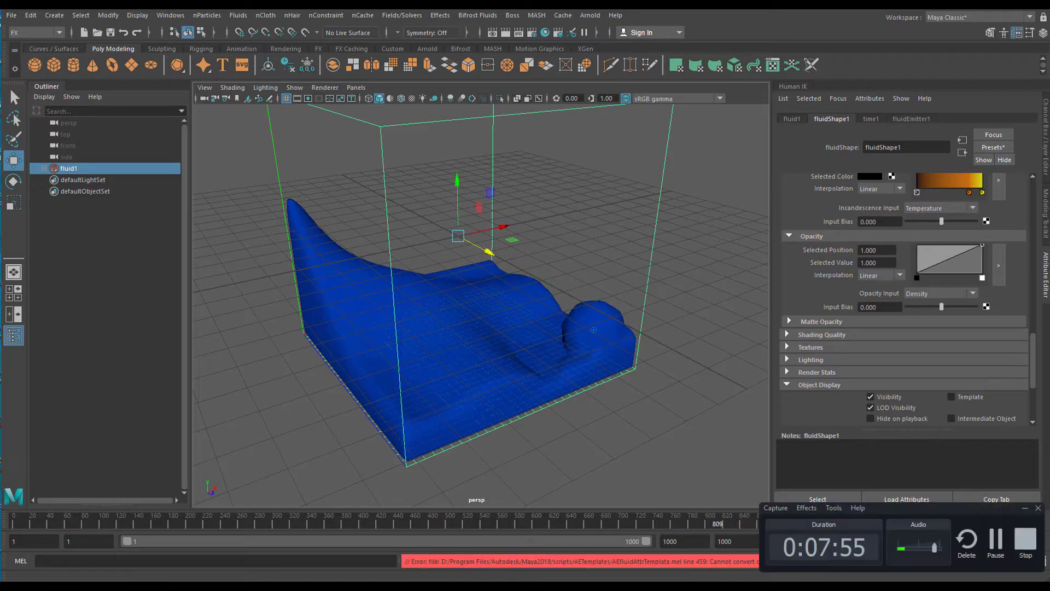
left_click(996, 541)
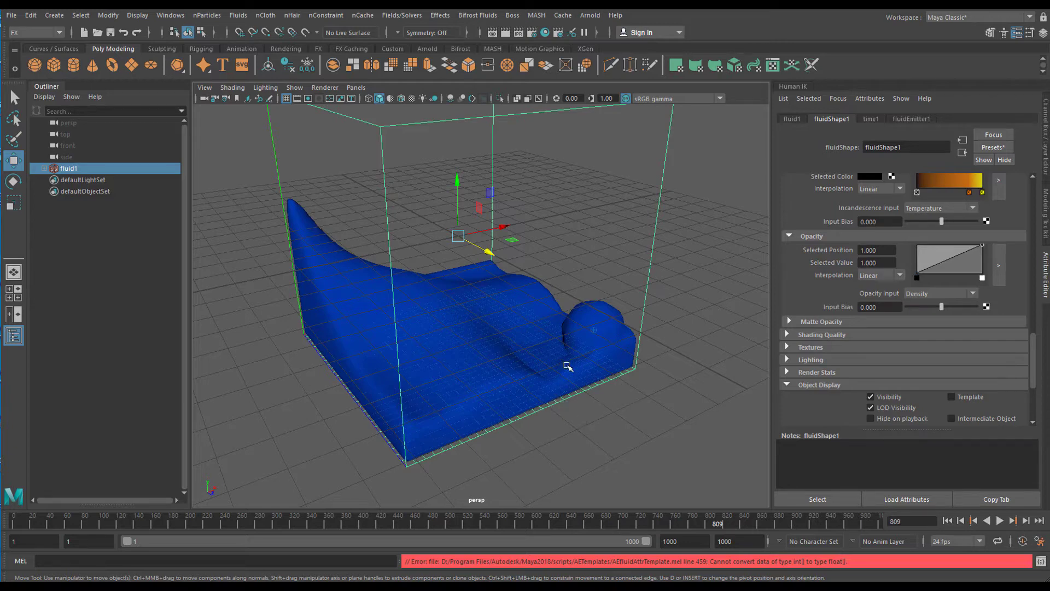
mouse_move(528, 384)
left_mouse_down("alt")
mouse_move(600, 391)
mouse_move(539, 399)
mouse_move(536, 387)
left_mouse_up("alt")
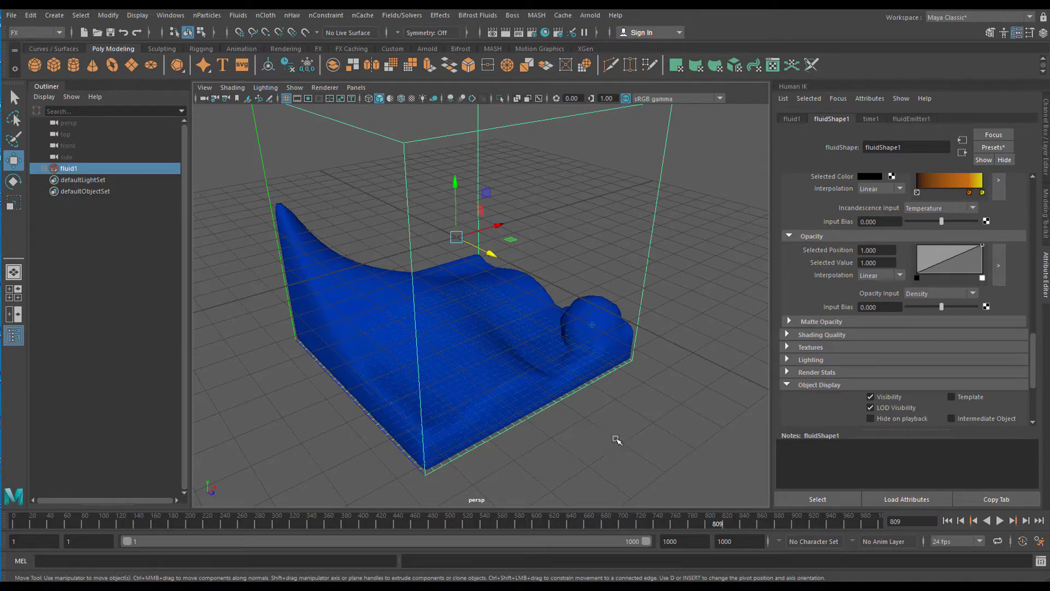
left_click_drag(606, 442, 585, 438, "alt")
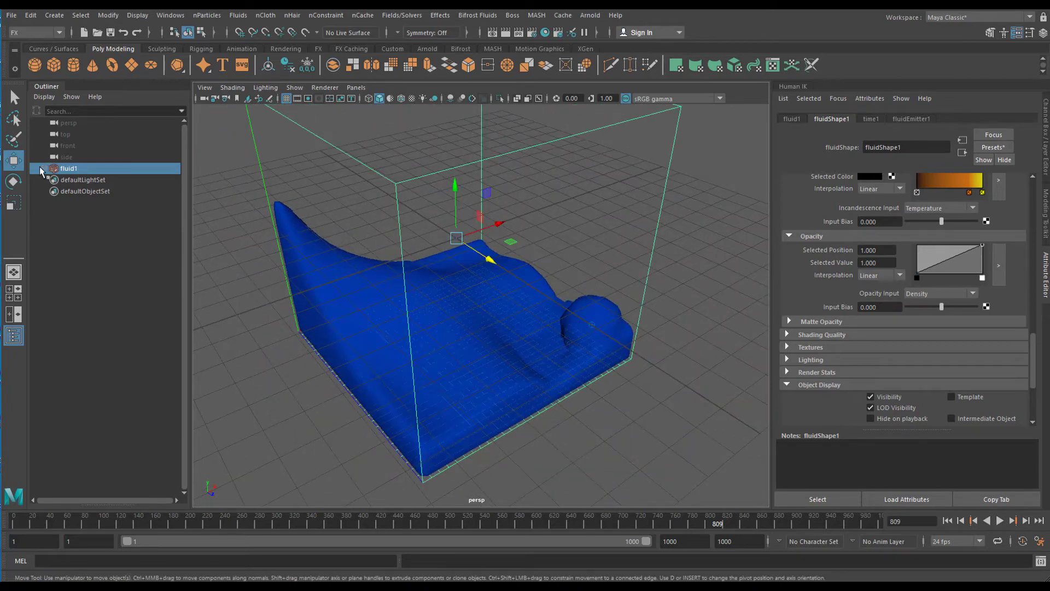
- Select fluidEmitter1 under fluid1 and key its position at frame 1
left_click(41, 169)
left_click(85, 180)
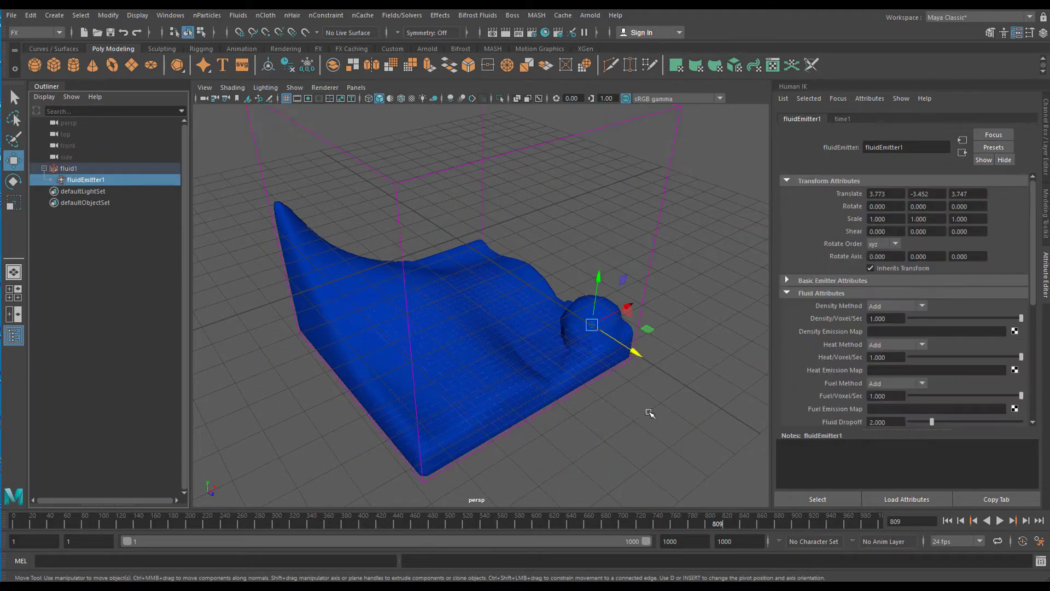
left_click_drag(620, 426, 649, 429, "alt")
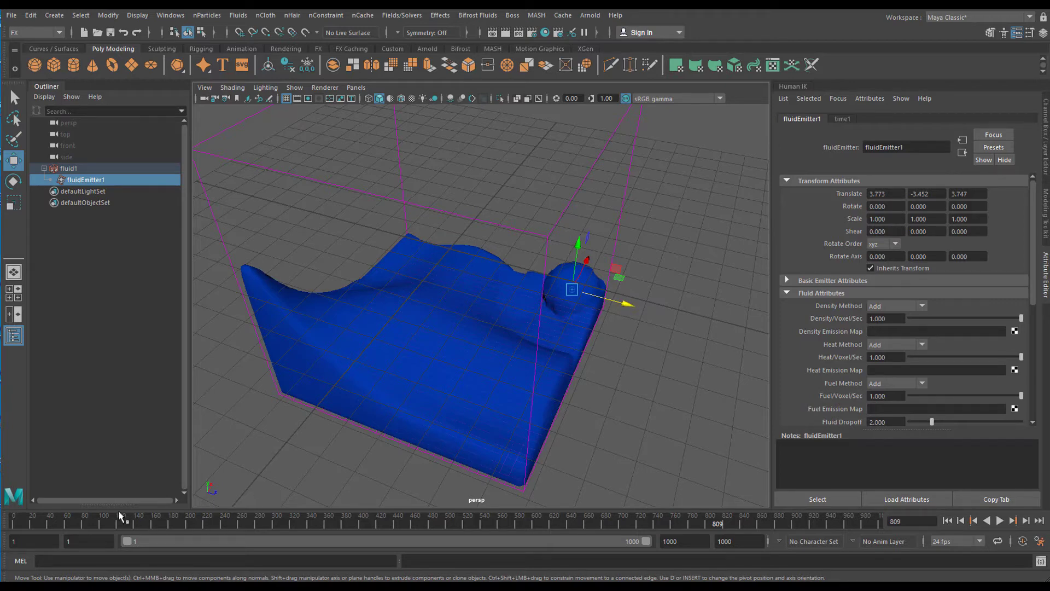
key("alt+shift+v")
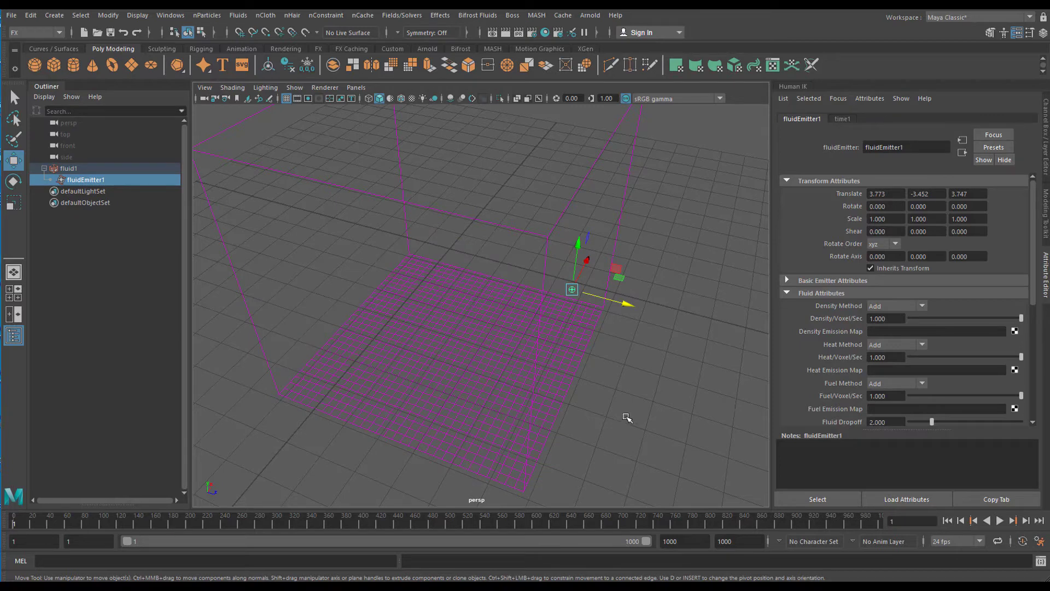
key("s")
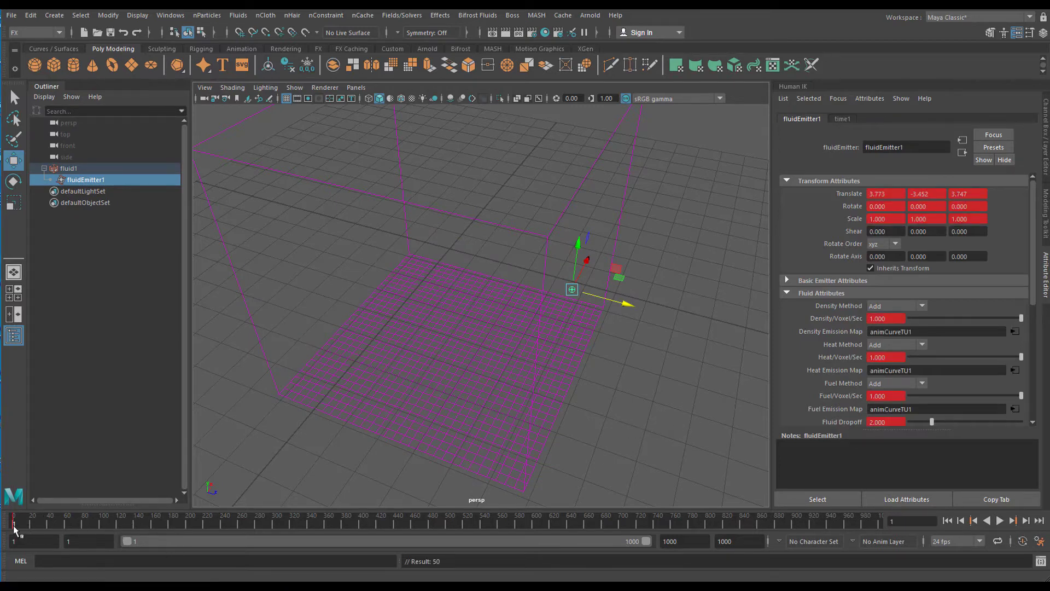
- Move the emitter and key its new positions at frames 217 and 298
left_click_drag(24, 526, 205, 525)
left_click_drag(623, 300, 482, 312)
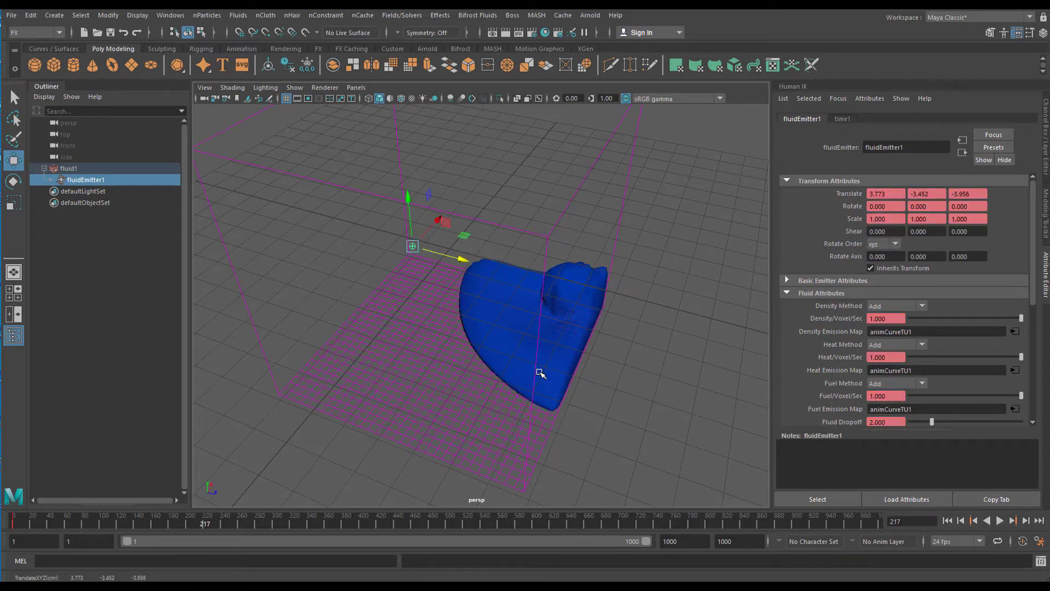
key("s")
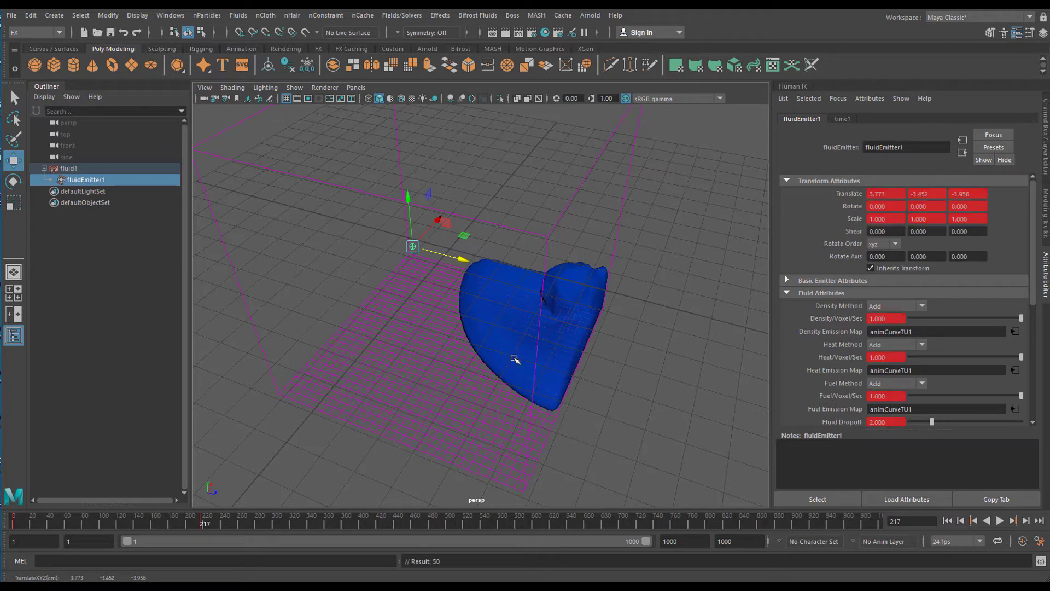
left_click_drag(228, 524, 275, 525)
left_click_drag(439, 224, 380, 355)
key("s")
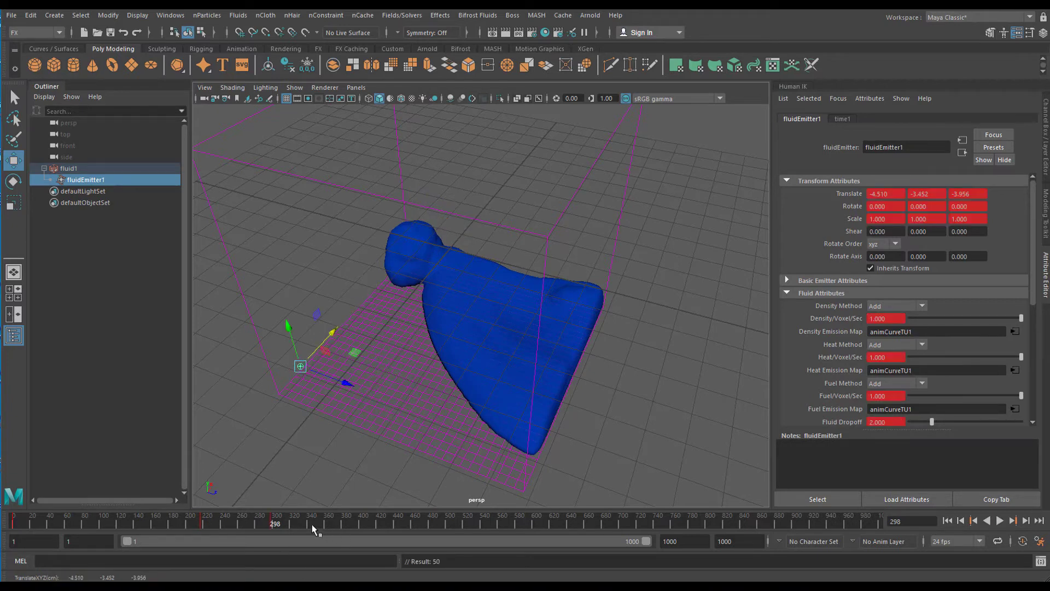
- Key the emitter toward the front at frame 431 (X -4.510, Z 4.550), then return to the start
left_click_drag(314, 528, 385, 526)
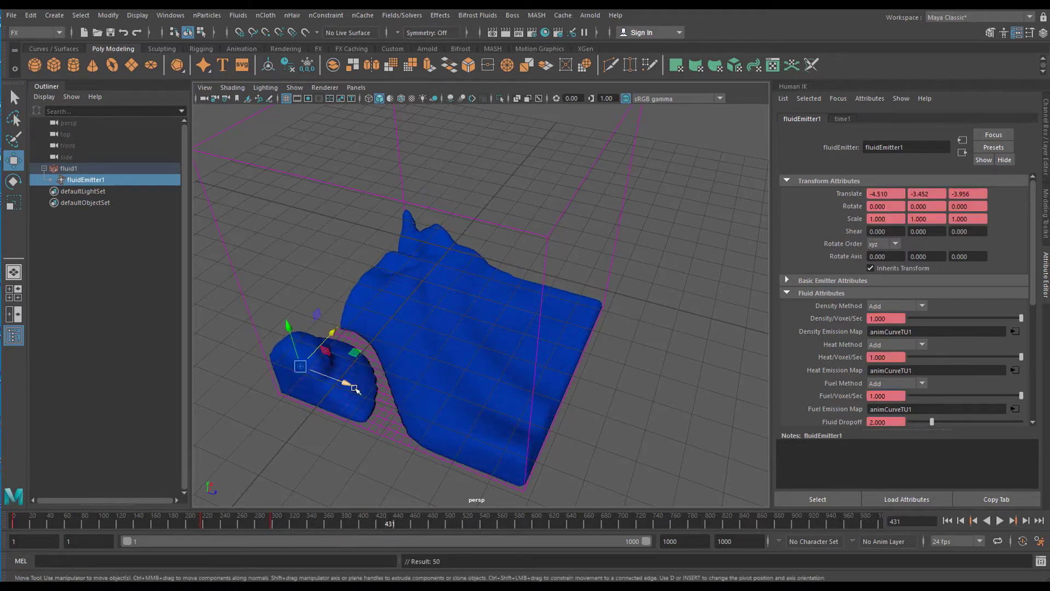
left_click_drag(355, 389, 589, 468)
key("s")
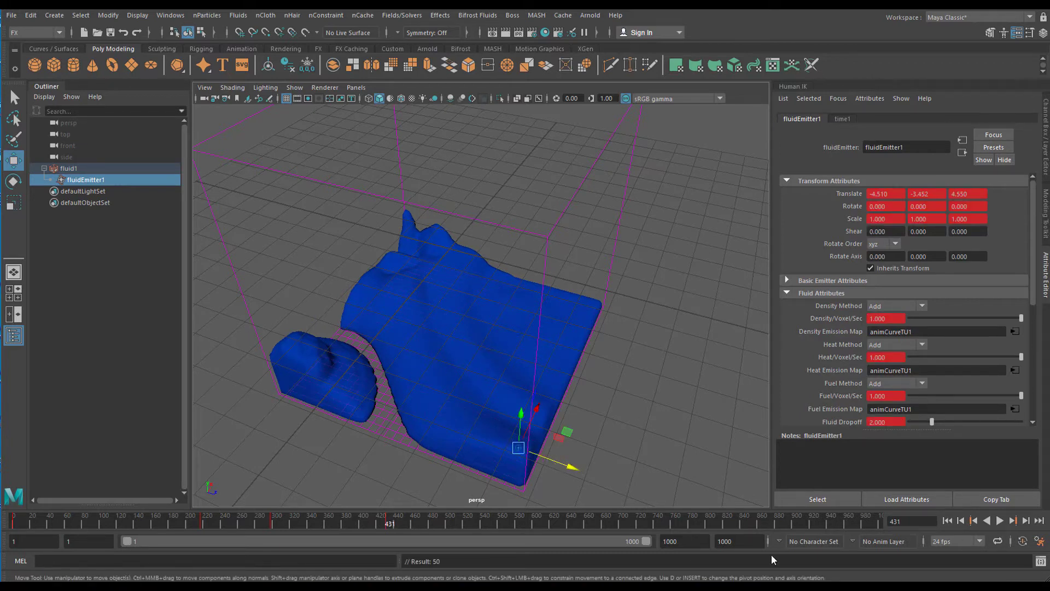
left_click(948, 521)
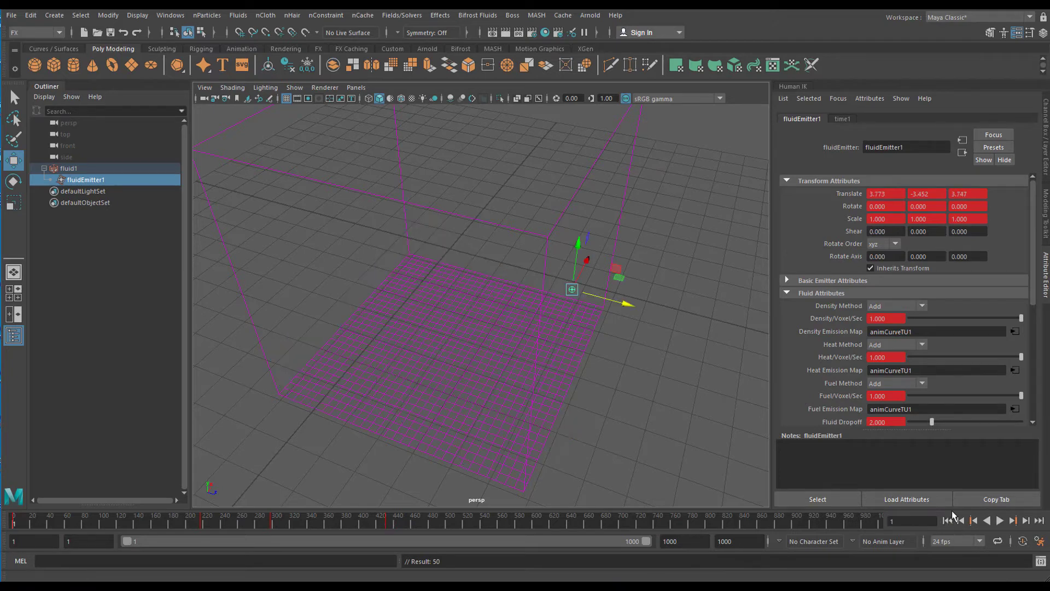
- Play the simulation and orbit around the fluid spreading from the moving emitter
left_click(1000, 521)
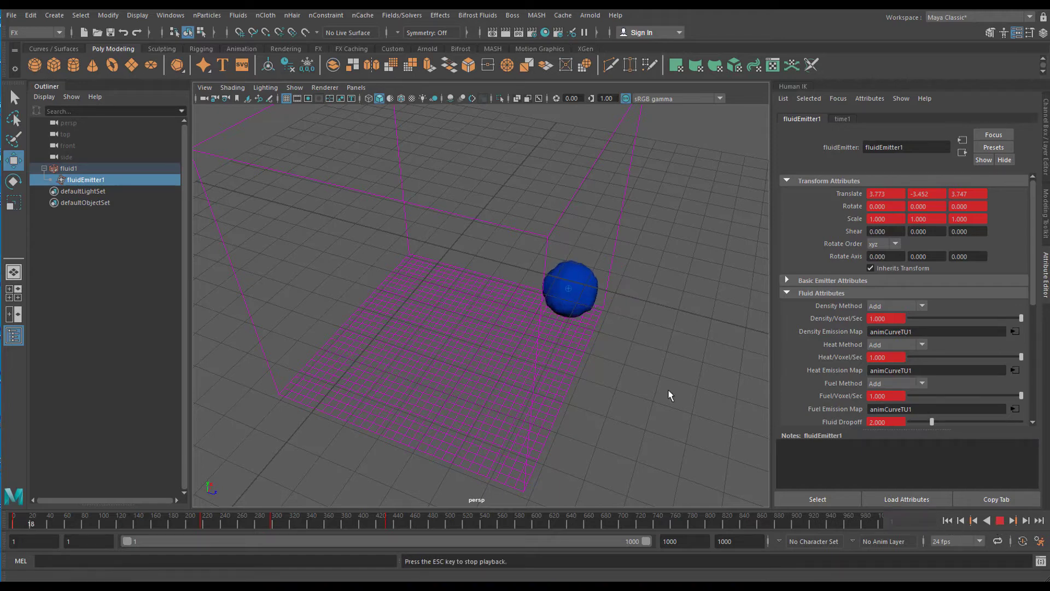
left_click_drag(629, 418, 656, 432, "alt")
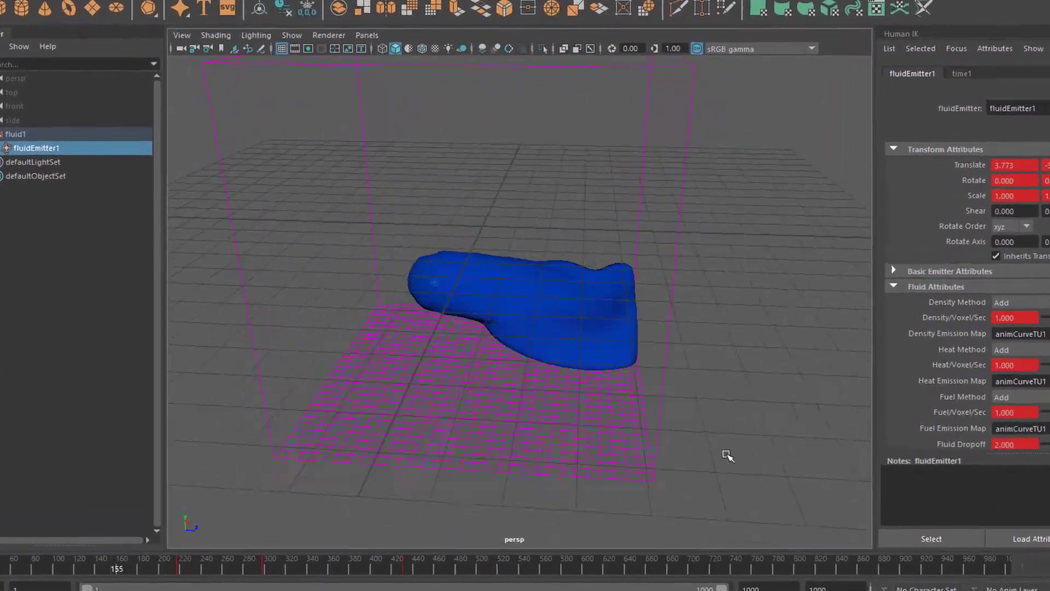
left_click_drag(727, 456, 748, 448, "alt")
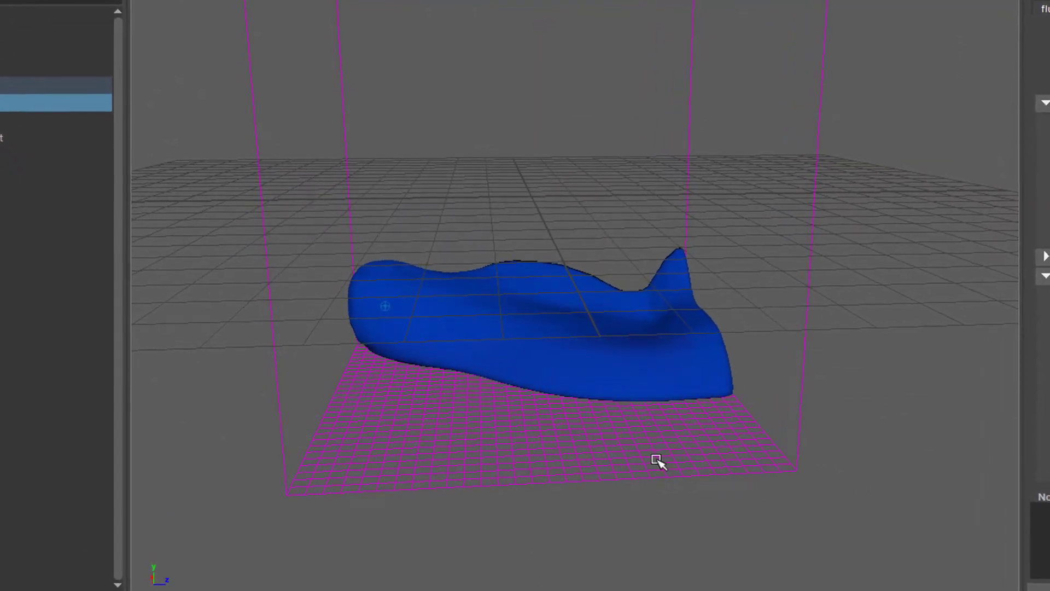
left_click_drag(642, 454, 657, 501, "alt")
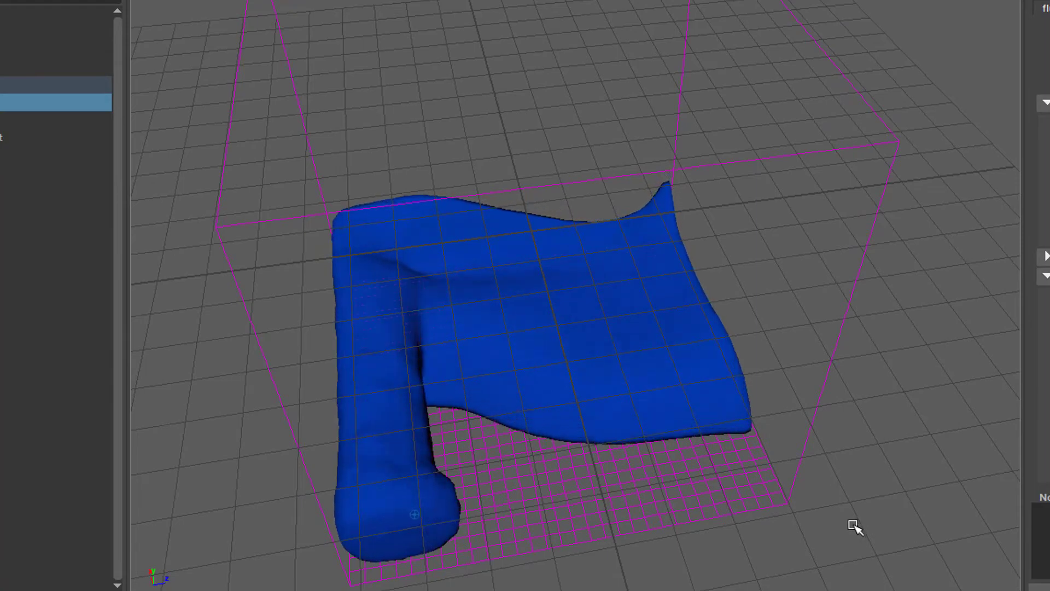
left_click_drag(853, 526, 572, 508, "alt")
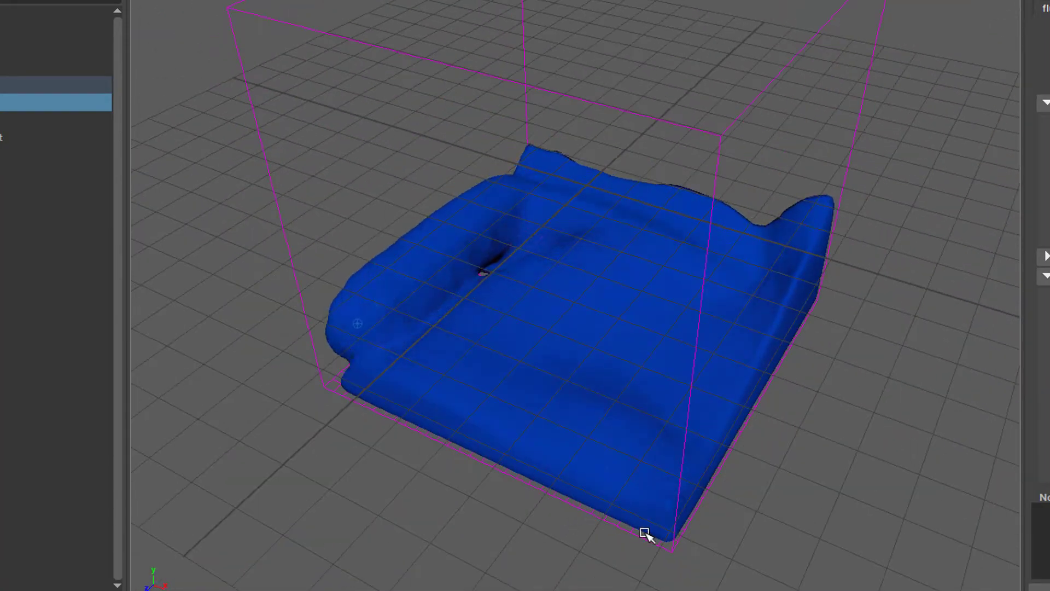
right_click_drag(455, 409, 636, 448, "alt")
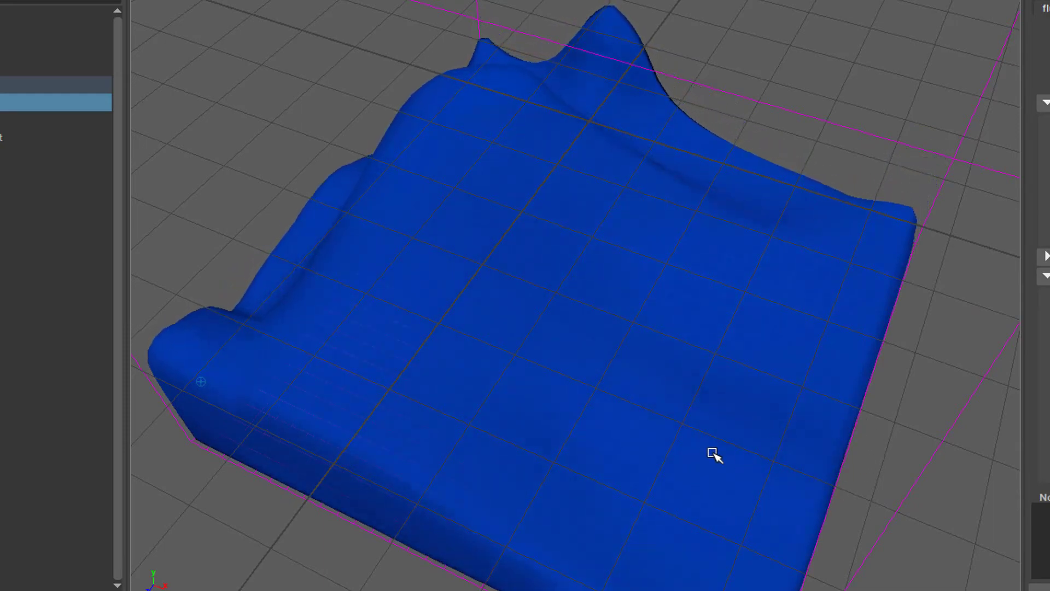
left_click_drag(714, 448, 725, 389, "alt")
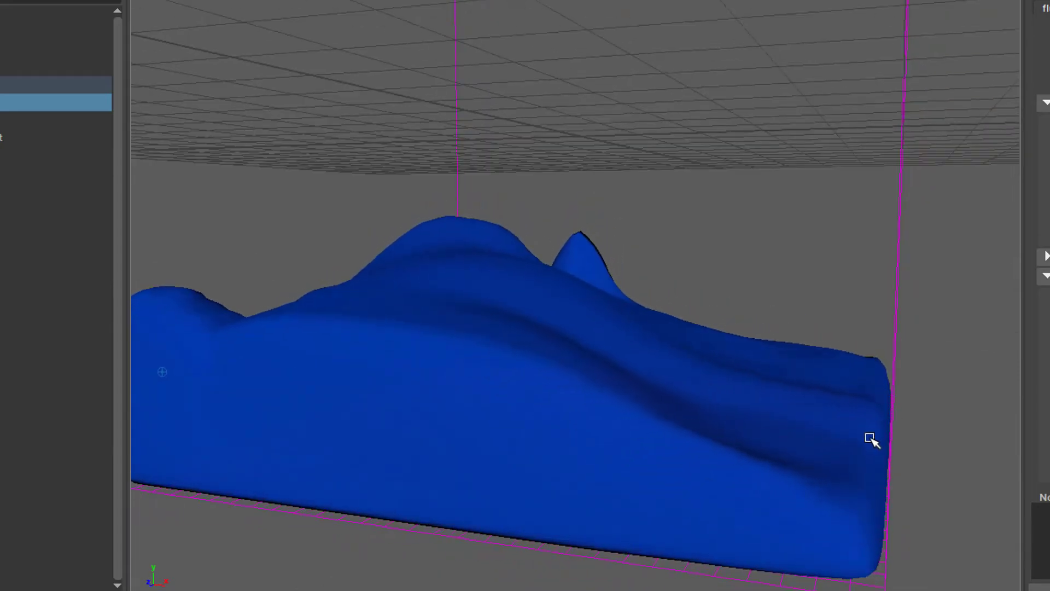
right_click_drag(870, 438, 707, 463, "alt")
left_click_drag(707, 464, 739, 462, "alt")
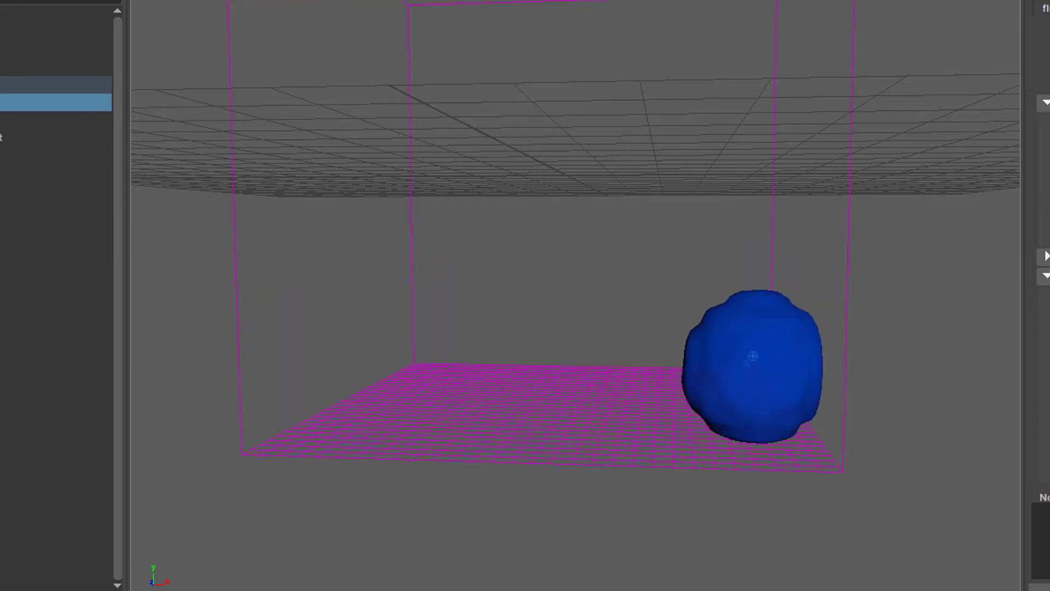
- Select the fluid1 container, rewind to the start, and stop playback with the container empty
key("w")
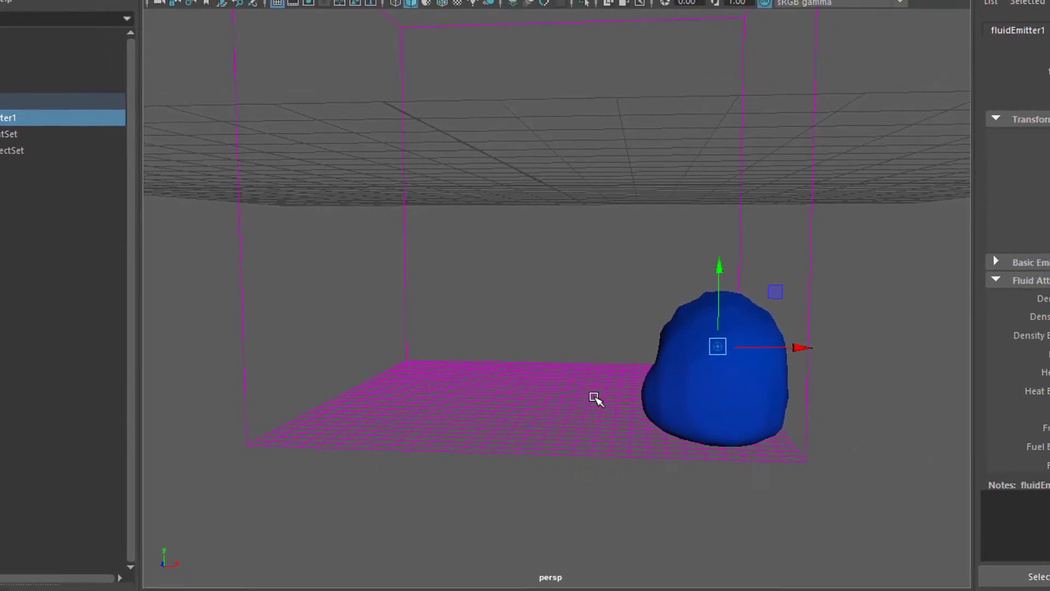
left_click(572, 391)
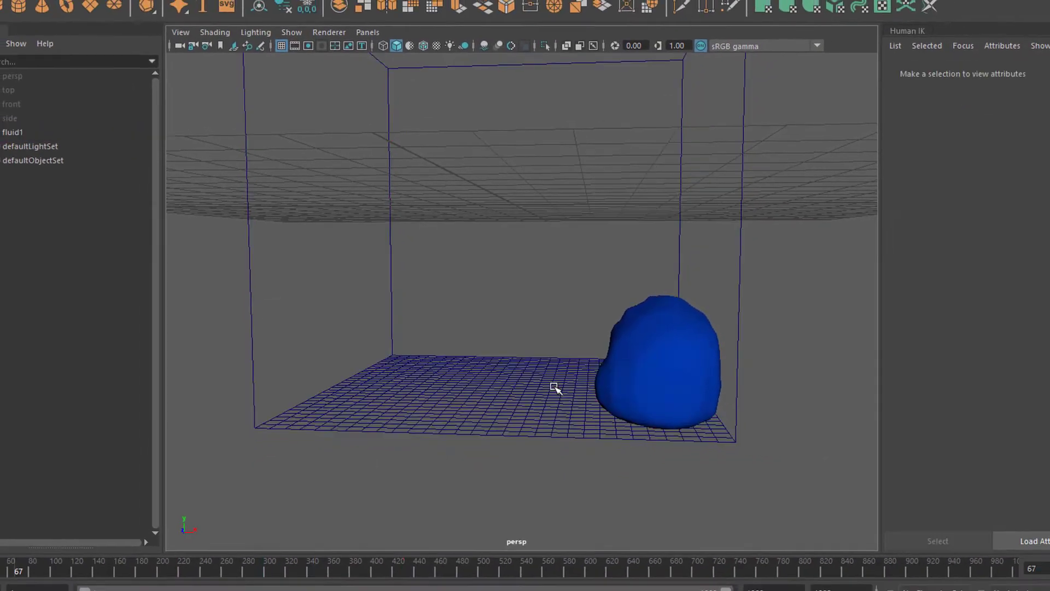
left_click(650, 359)
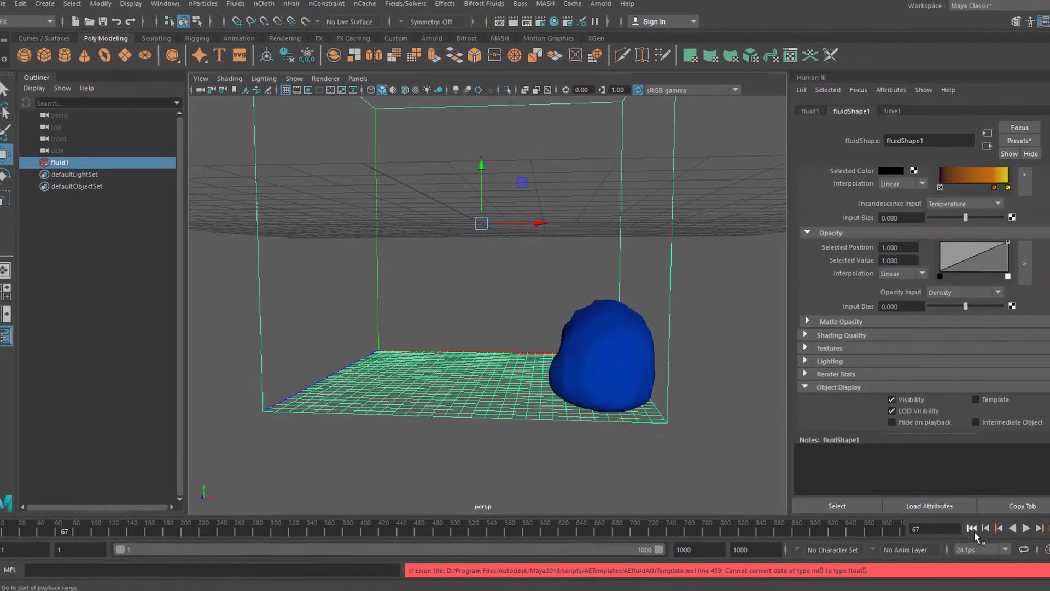
left_click(1035, 549)
left_click_drag(546, 339, 567, 365, "alt")
key("Escape")
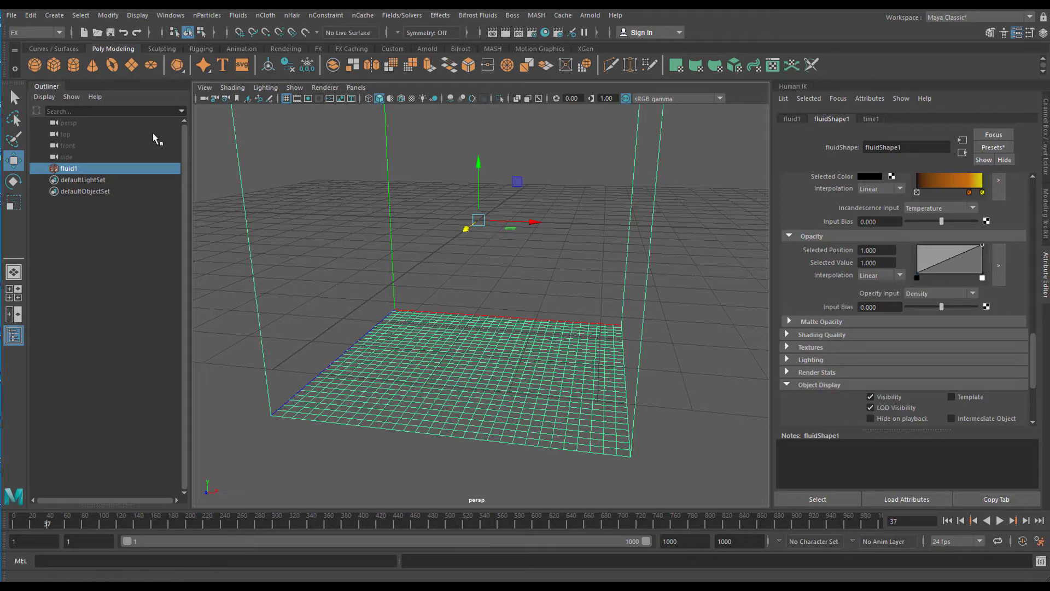
- Create a Polygon Type object and replace its '3D Type' text with the single letter 'a'
left_click(224, 68)
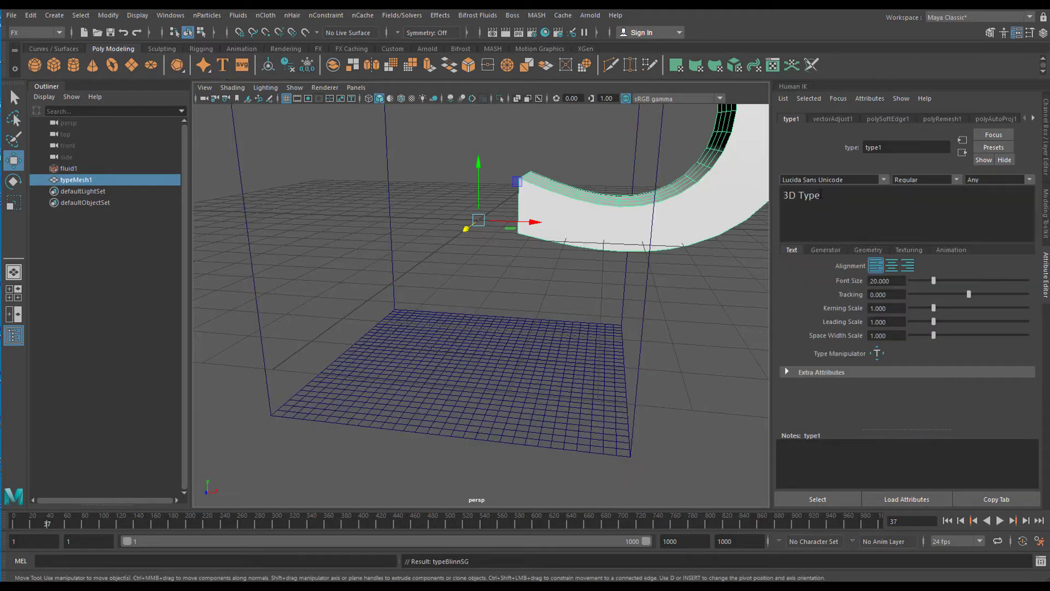
scroll(616, 318, "down", 6)
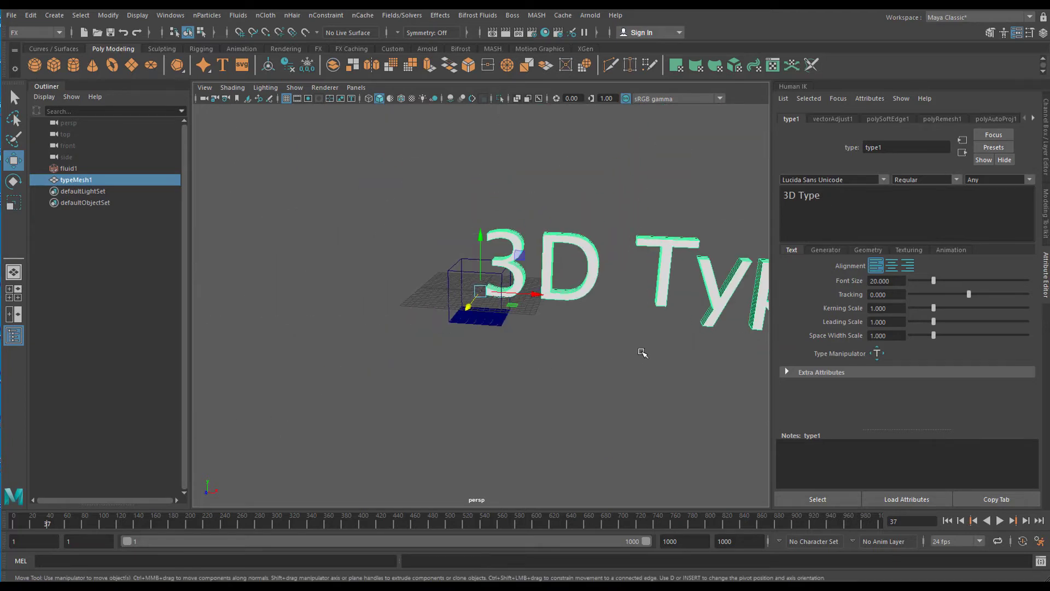
scroll(643, 352, "up", 8)
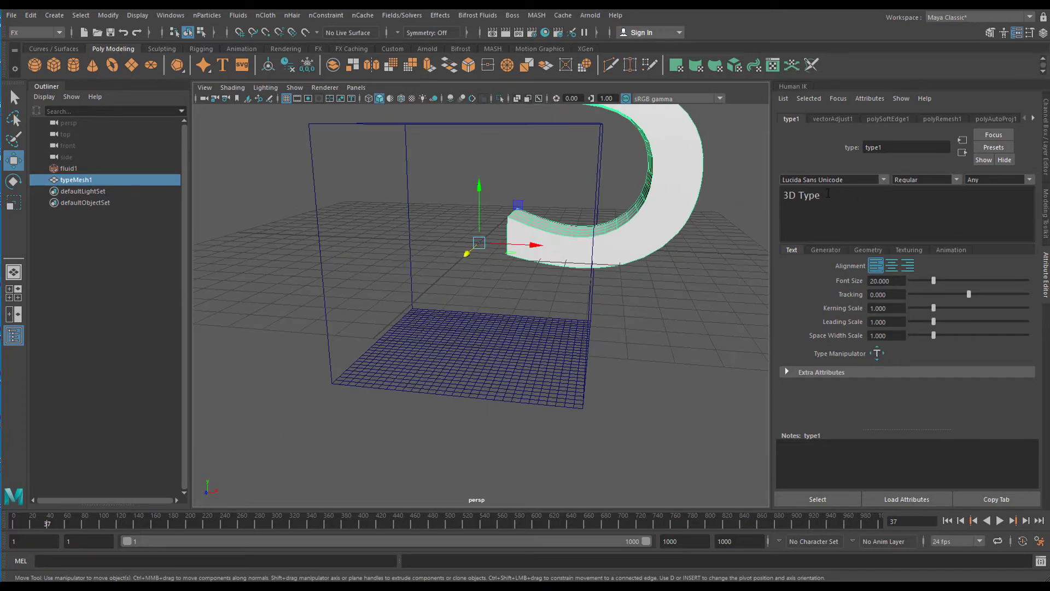
left_click_drag(828, 193, 775, 199)
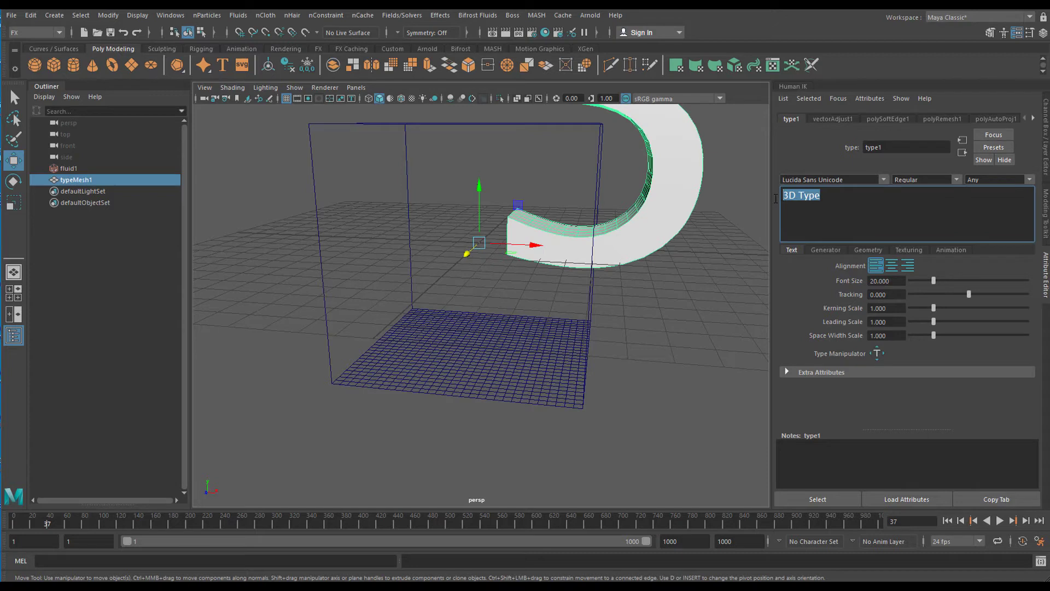
type("a")
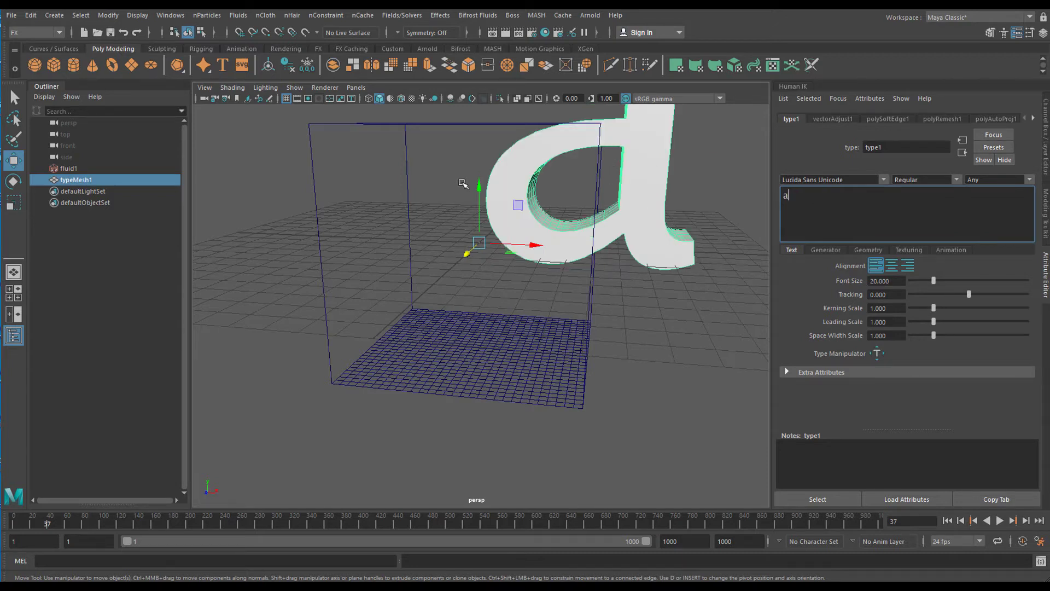
left_click_drag(474, 189, 676, 367, "alt")
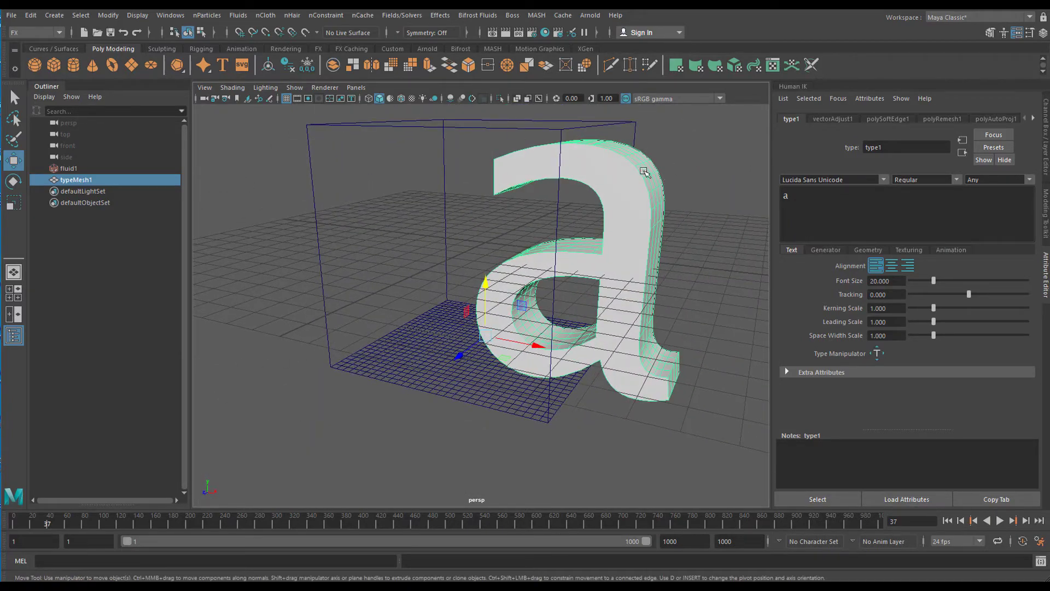
- Add fluid1 to the letter selection and make the letter emit fluid through Fluids > Add/Edit Contents
left_click(466, 128, "shift")
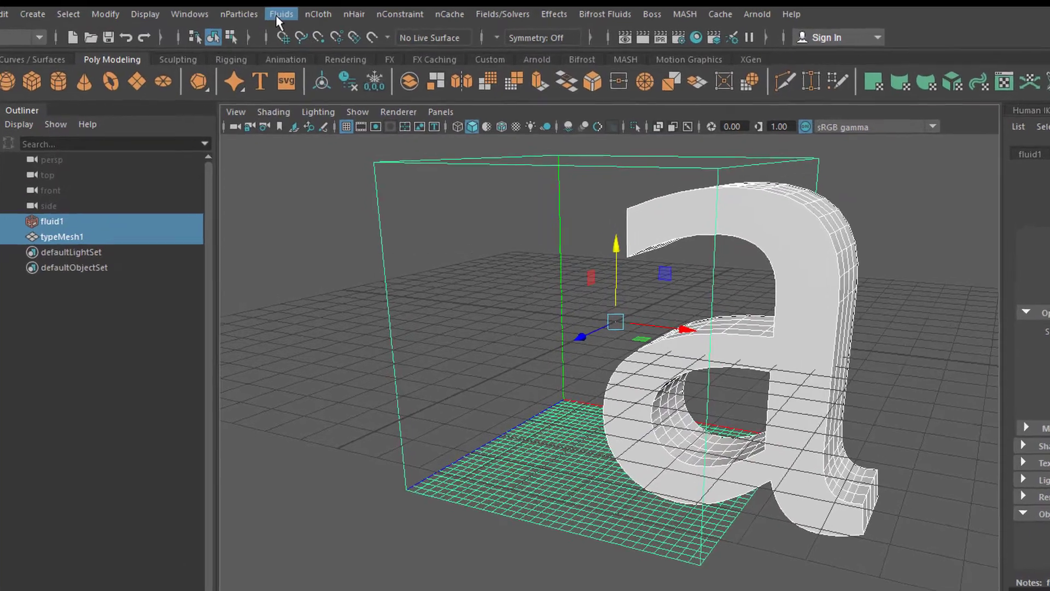
left_click(259, 15)
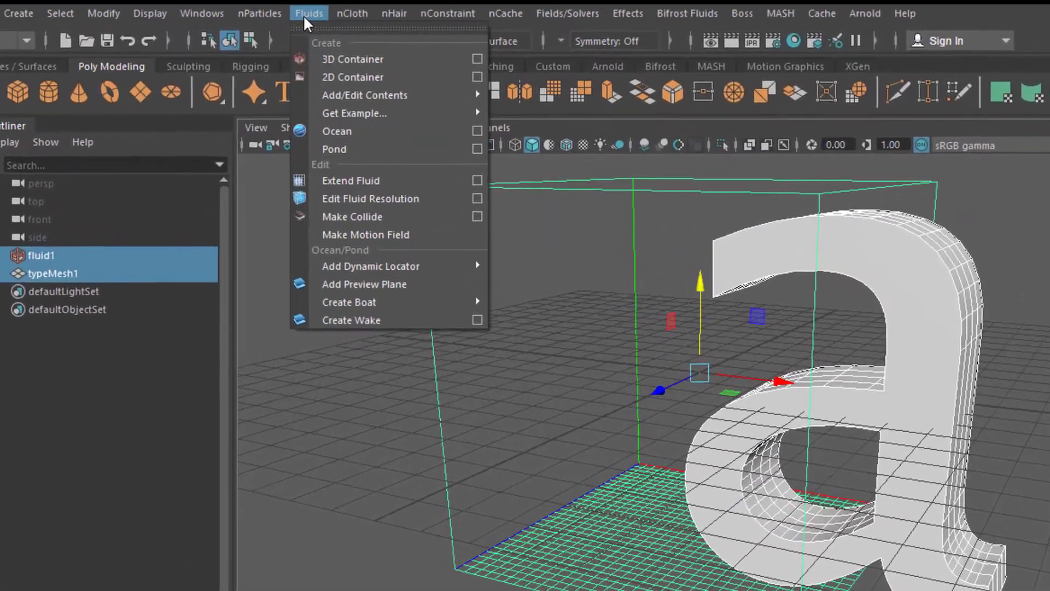
mouse_move(304, 75)
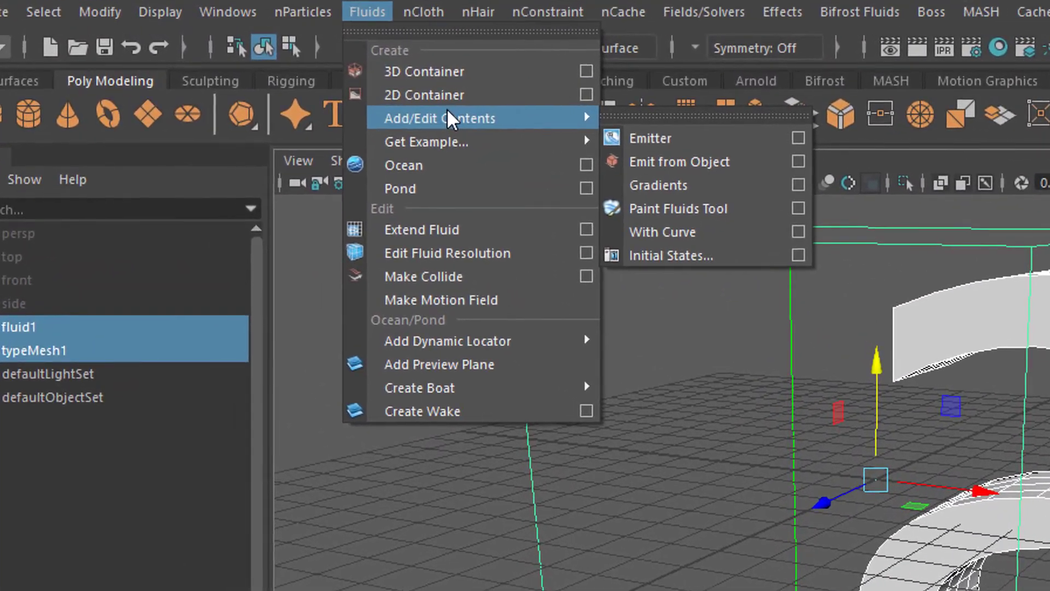
left_click(683, 160)
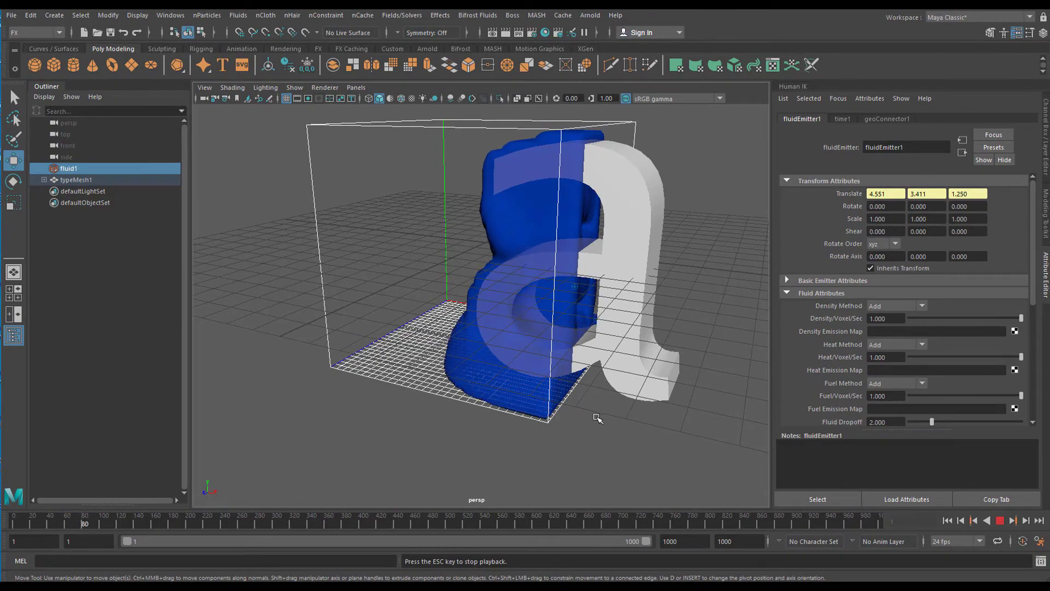
- Orbit around the container as the letter-emitted fluid fills it past frame 435
left_click_drag(597, 424, 663, 421, "alt")
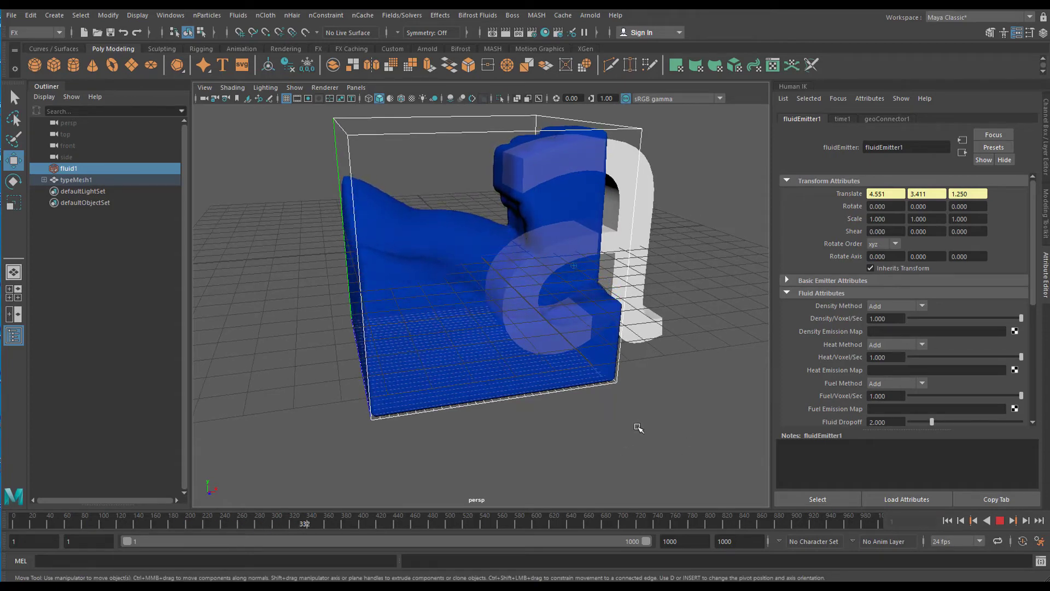
left_click_drag(641, 427, 658, 458, "alt")
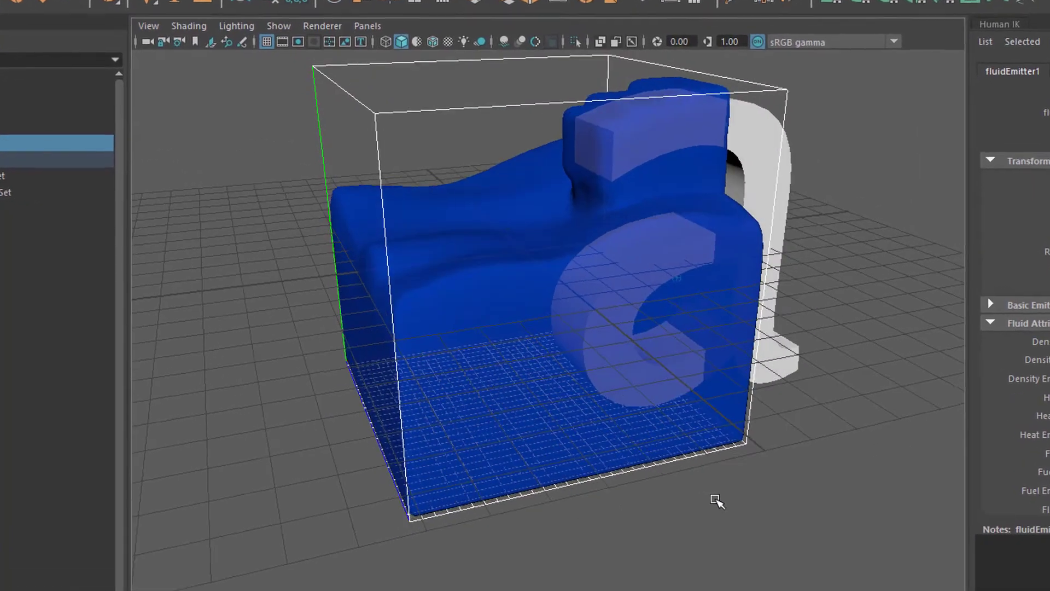
mouse_move(716, 501)
left_mouse_down("alt")
mouse_move(804, 519)
mouse_move(720, 512)
left_mouse_up("alt")
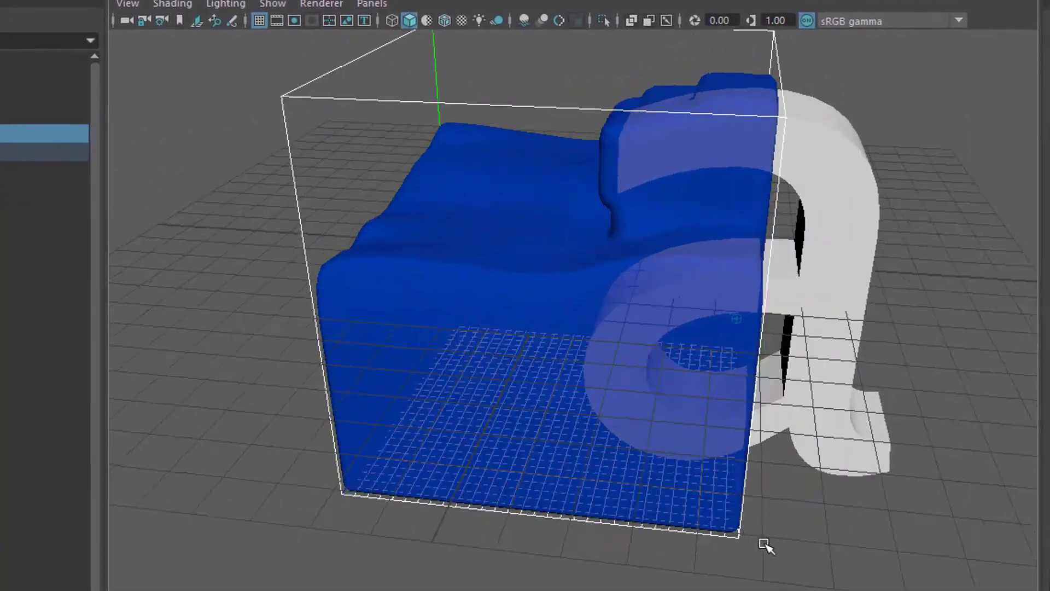
left_click_drag(766, 545, 817, 514, "alt")
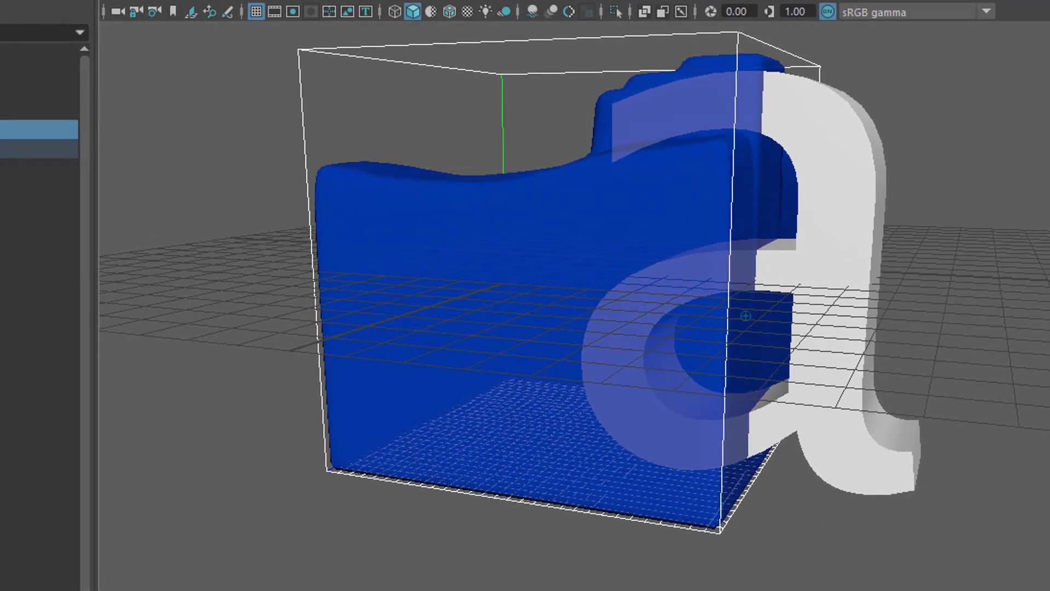
- Select the letter a, shift it right, and rotate it to lie flat
left_click(856, 271)
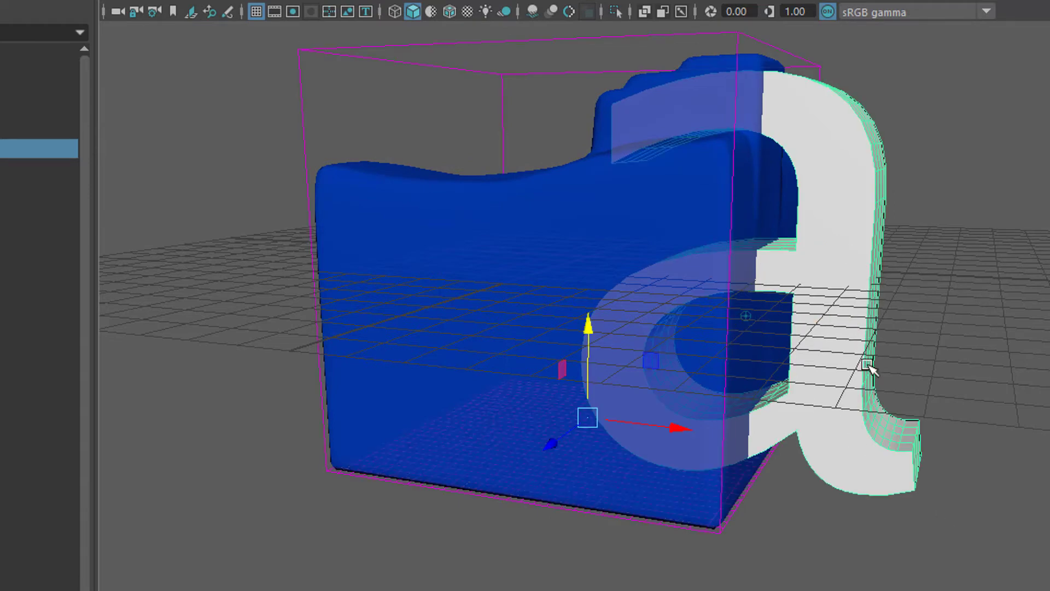
left_click_drag(683, 430, 757, 436)
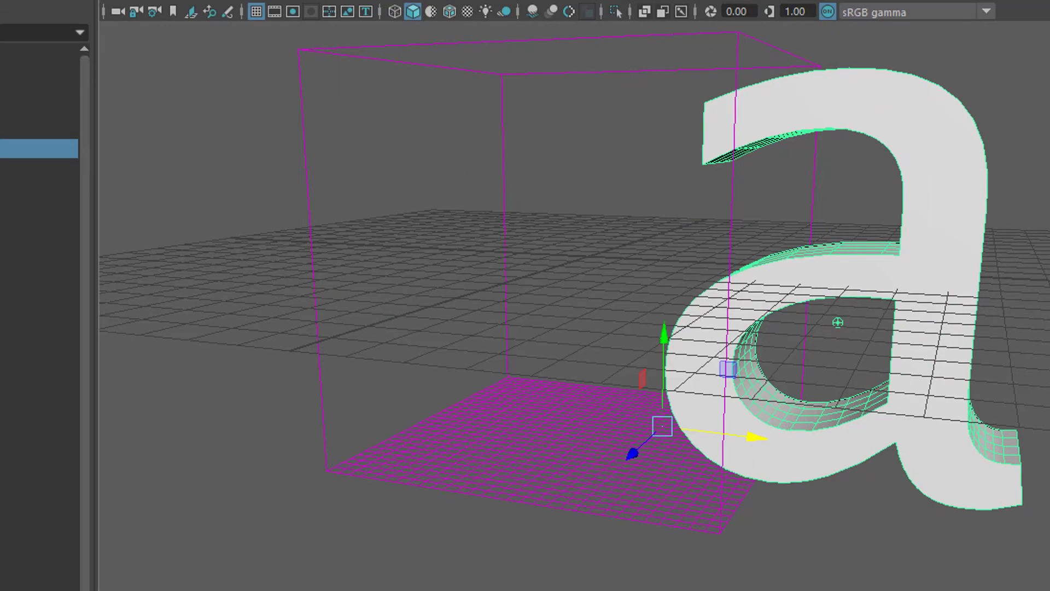
mouse_move(741, 485)
left_mouse_down("alt")
mouse_move(808, 511)
mouse_move(858, 498)
mouse_move(759, 491)
left_mouse_up("alt")
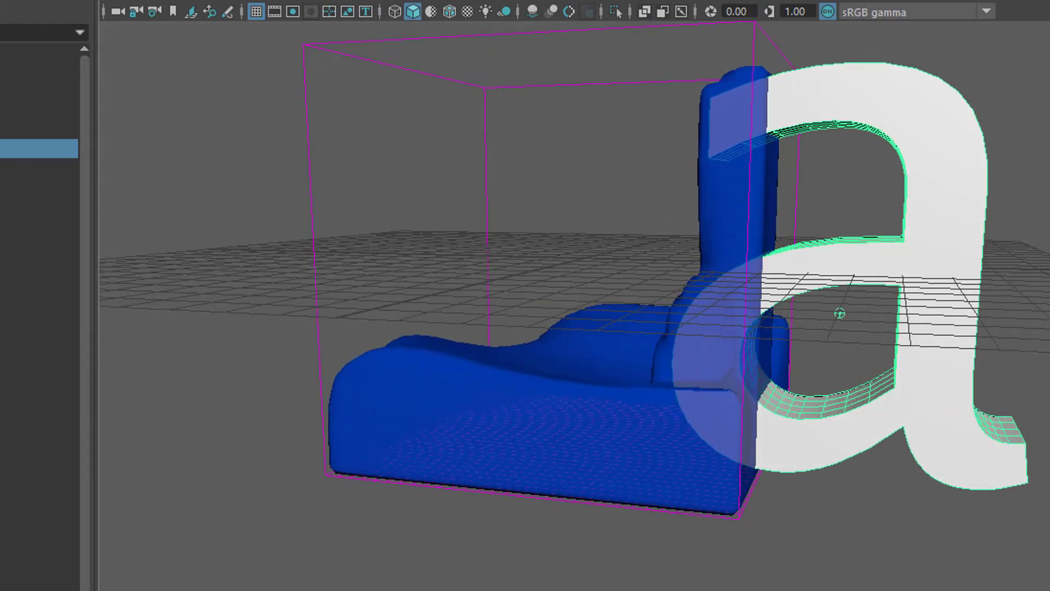
key("w")
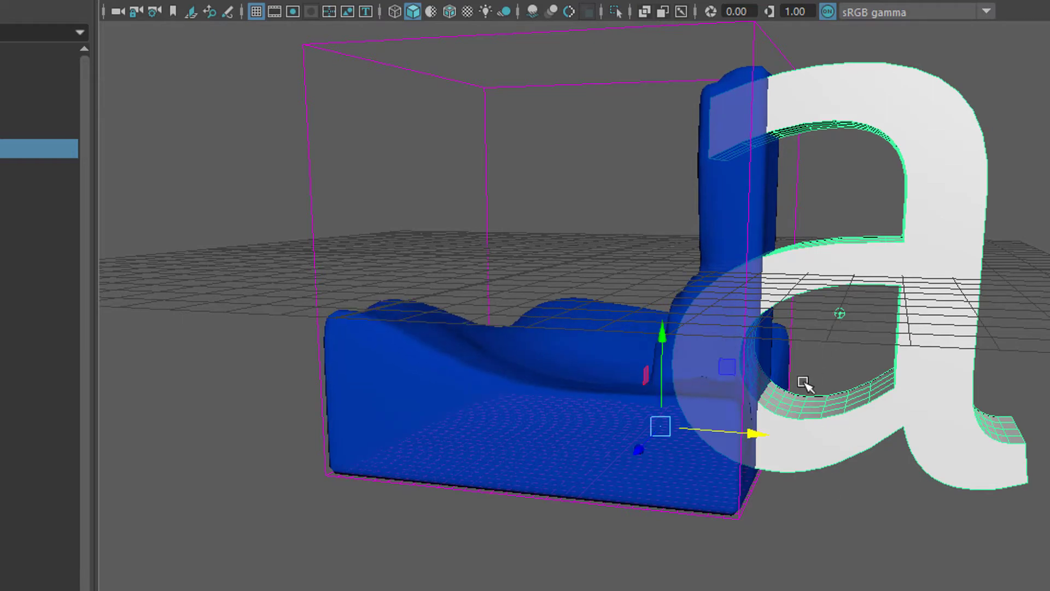
key("e")
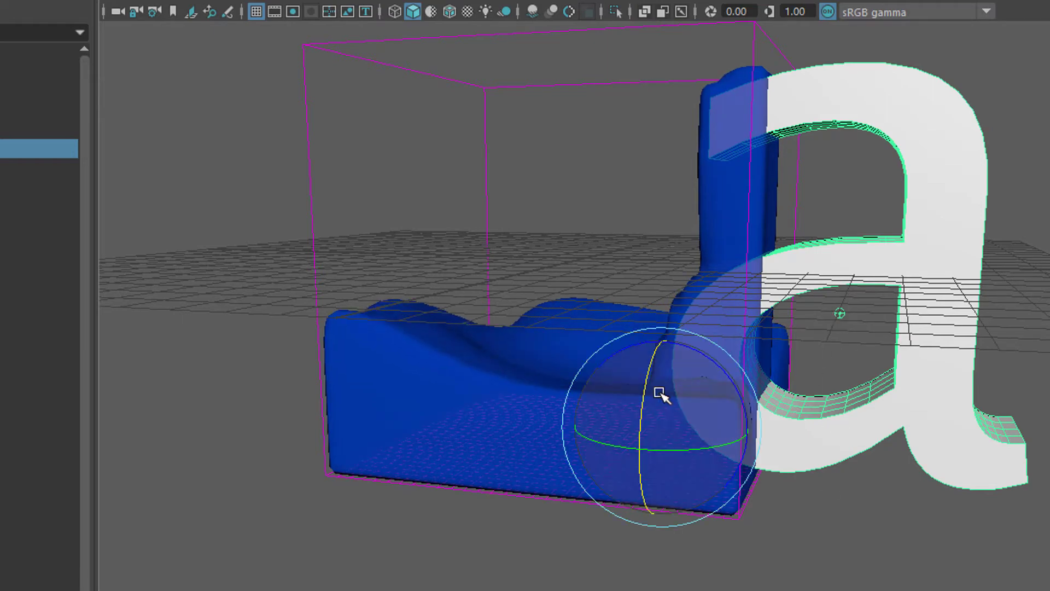
left_click_drag(654, 393, 651, 327)
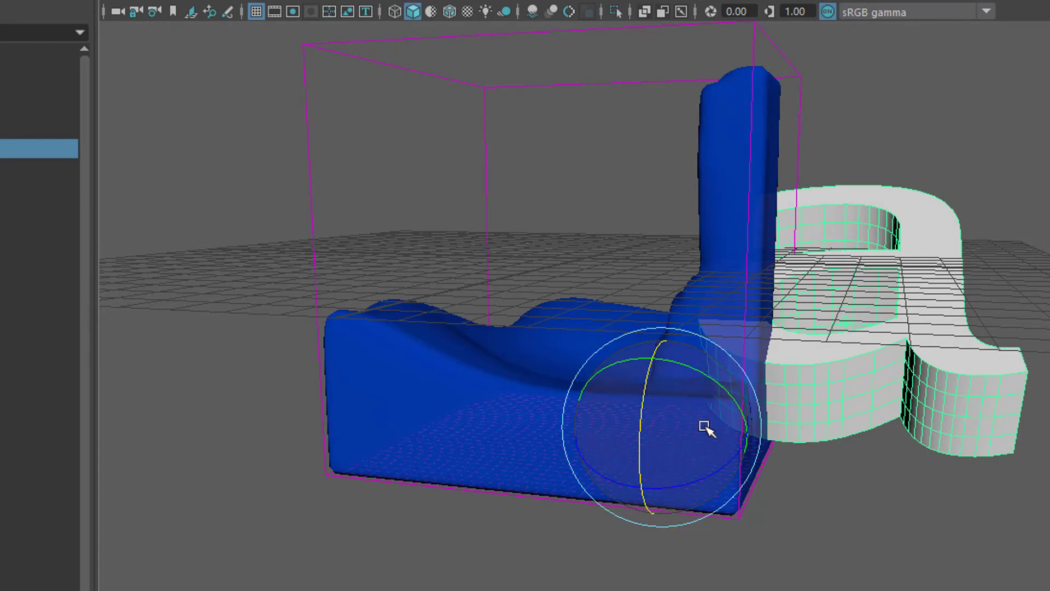
- Move the flattened letter forward and back into the container while the simulation replays
key("w")
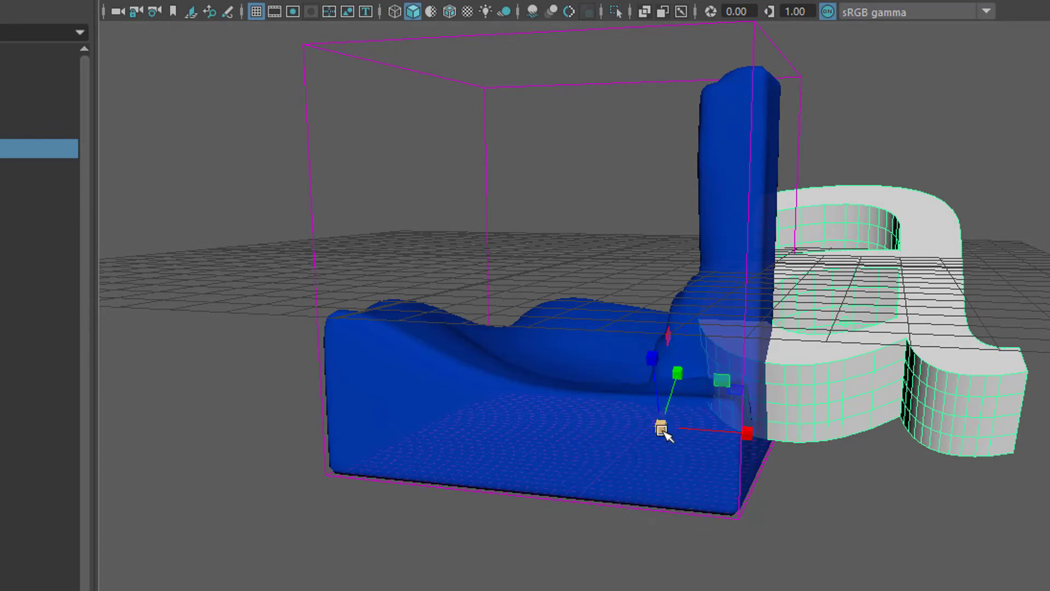
key("w")
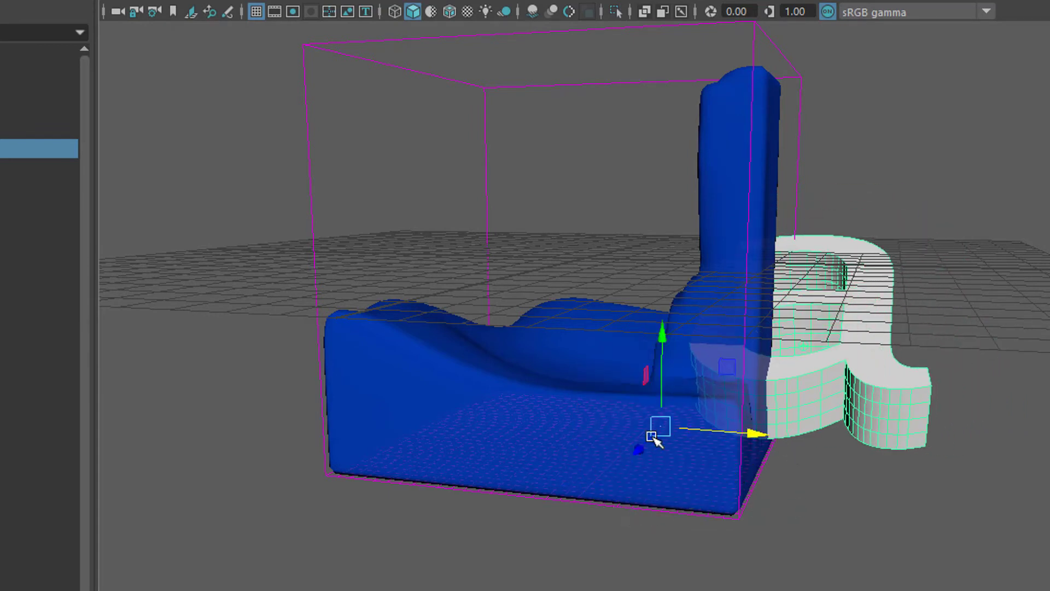
left_click_drag(642, 453, 564, 528)
left_click_drag(695, 506, 442, 575, "alt")
left_click_drag(304, 486, 481, 266)
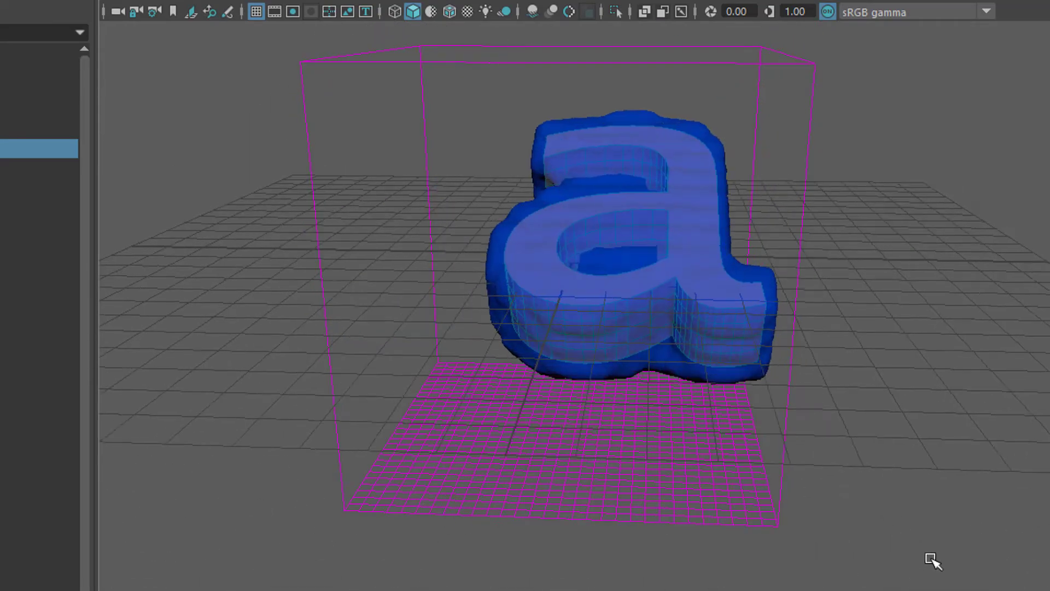
left_click_drag(933, 556, 1049, 580, "alt")
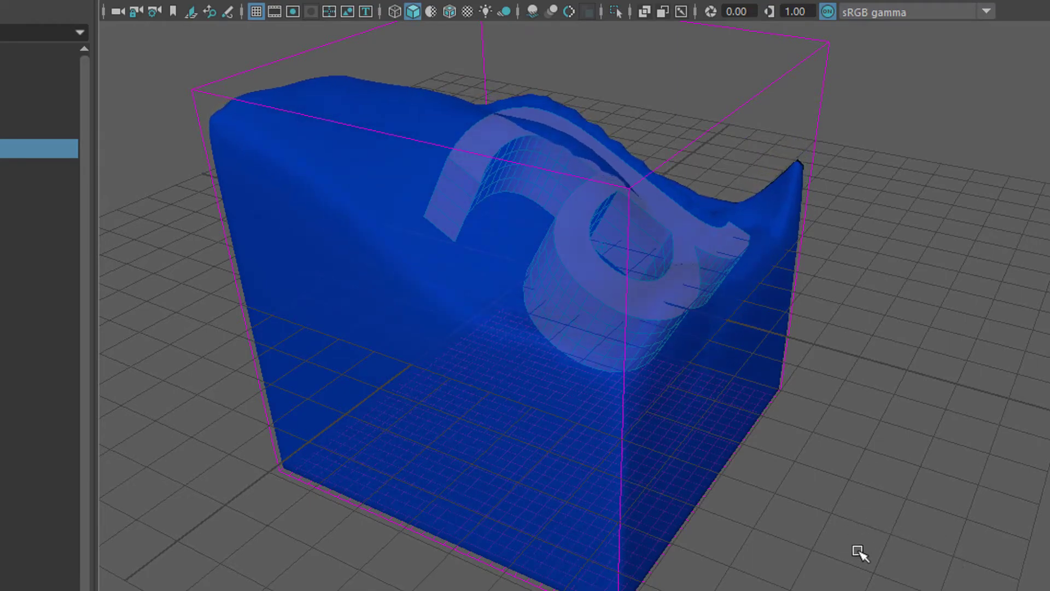
- Stop playback and rewind to frame 1, leaving the container around the letter empty
mouse_move(889, 550)
left_mouse_down("alt")
mouse_move(745, 562)
mouse_move(724, 520)
mouse_move(639, 540)
mouse_move(598, 525)
mouse_move(799, 586)
mouse_move(884, 548)
left_mouse_up("alt")
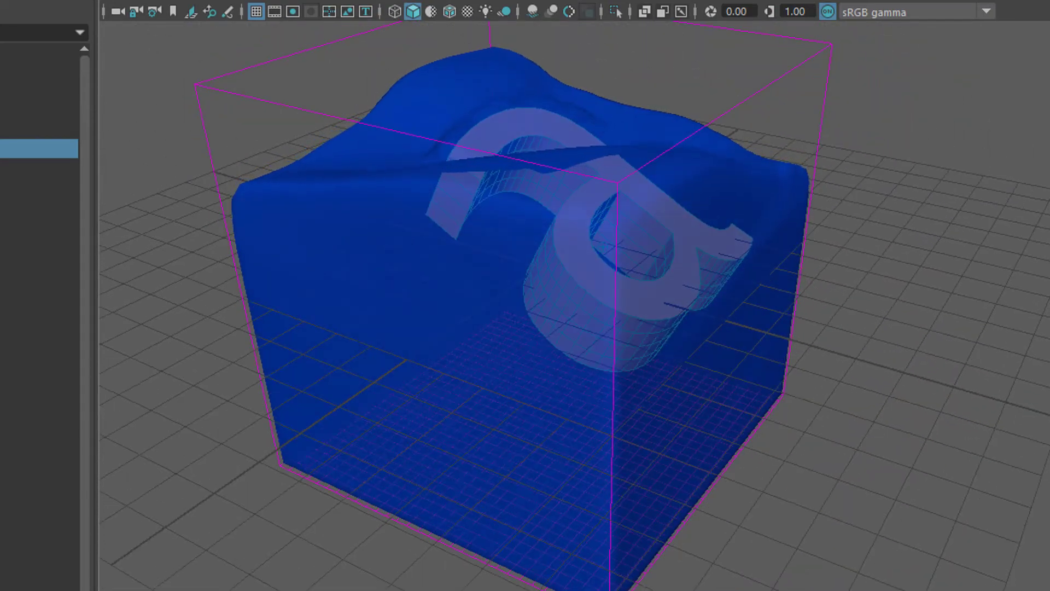
key("Escape")
key("shift+alt+v")
left_click_drag(875, 508, 839, 519, "alt")
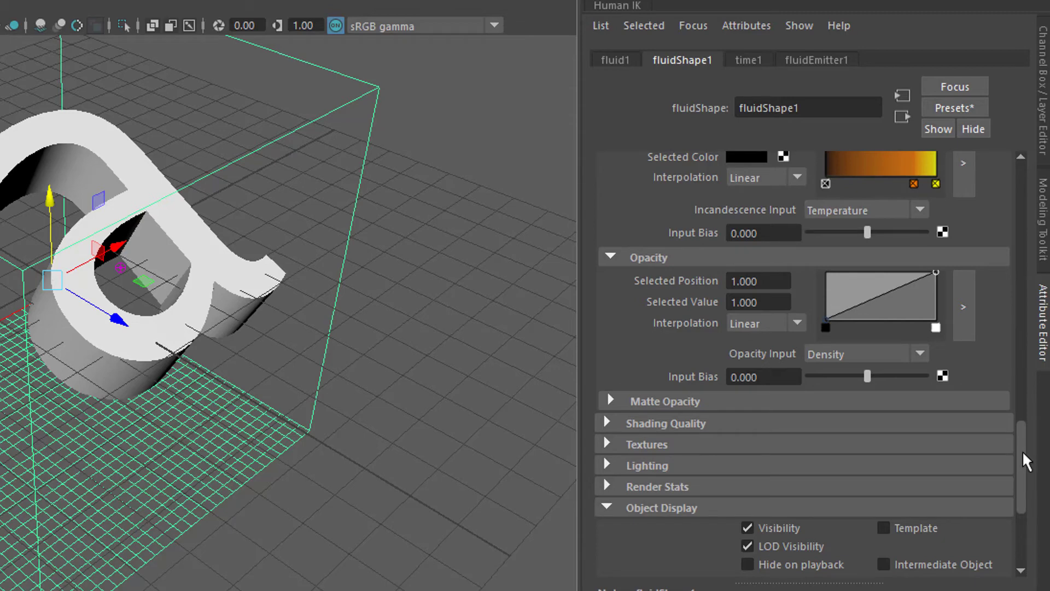
- Set fluidShape1's Shading Selected Color to yellow at full 1.0 value
left_click_drag(1026, 461, 1023, 347)
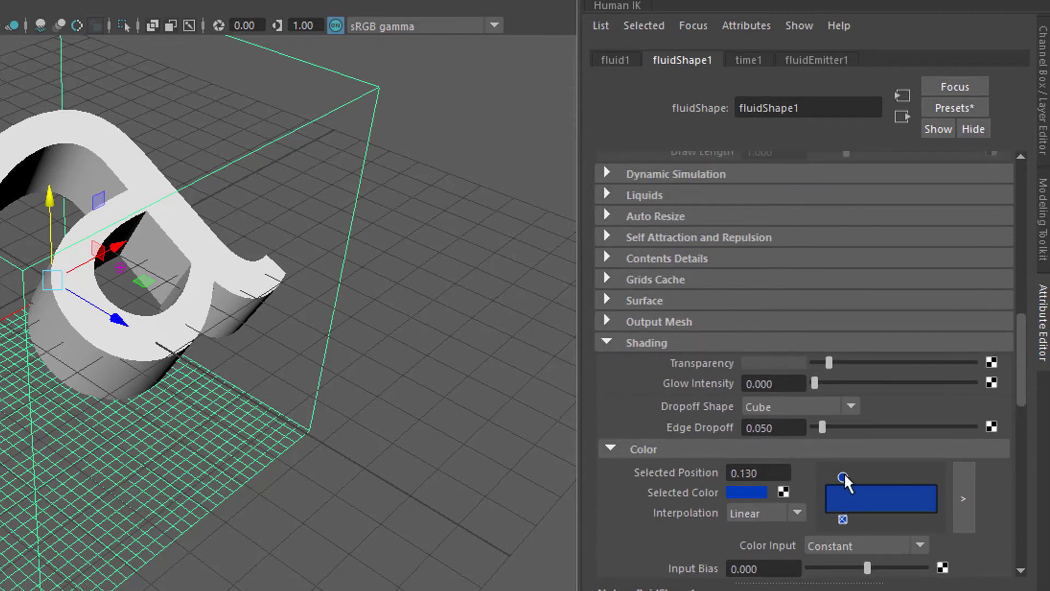
left_click(730, 493)
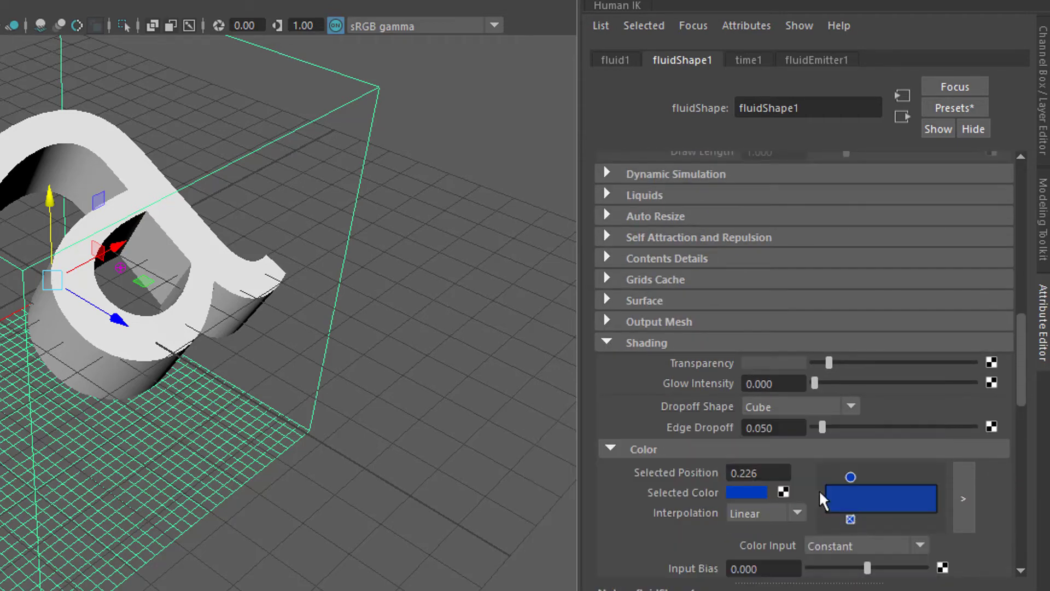
left_click(765, 493)
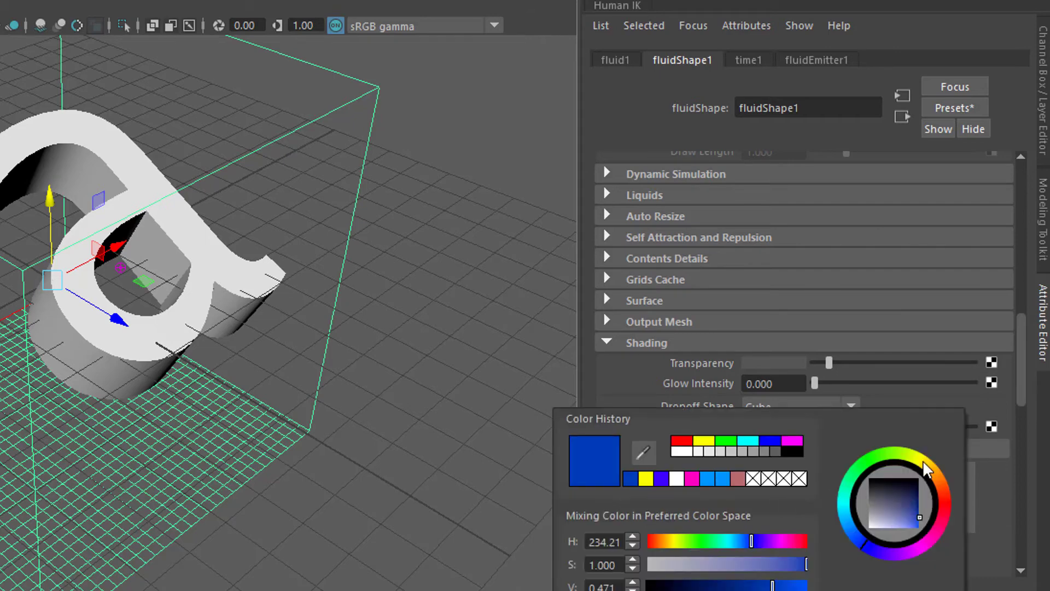
left_click(924, 465)
left_click_drag(916, 499, 934, 536)
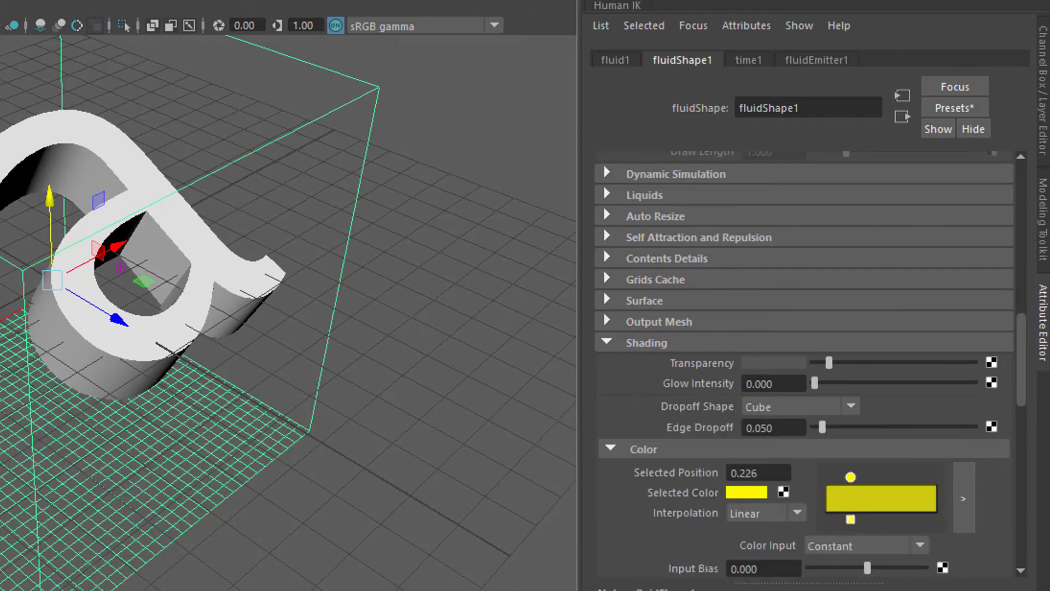
left_click_drag(1016, 371, 1015, 199)
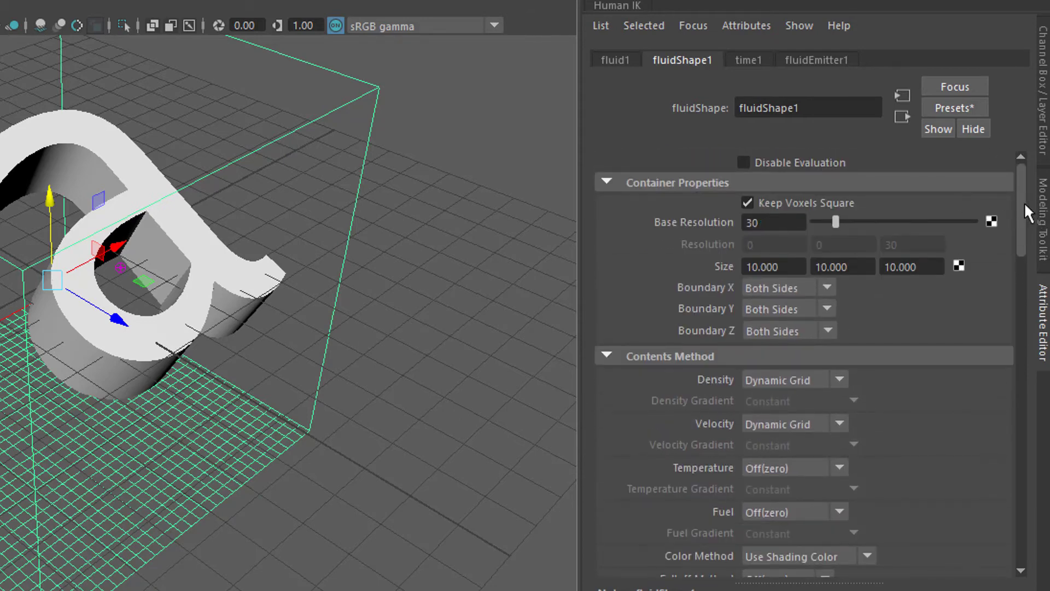
mouse_move(1026, 206)
left_mouse_down()
mouse_move(1044, 317)
mouse_move(602, 337)
left_mouse_up()
- Switch the fluid's Surface setting to Volume Render
left_click(604, 336)
left_click(606, 295)
left_click(763, 322)
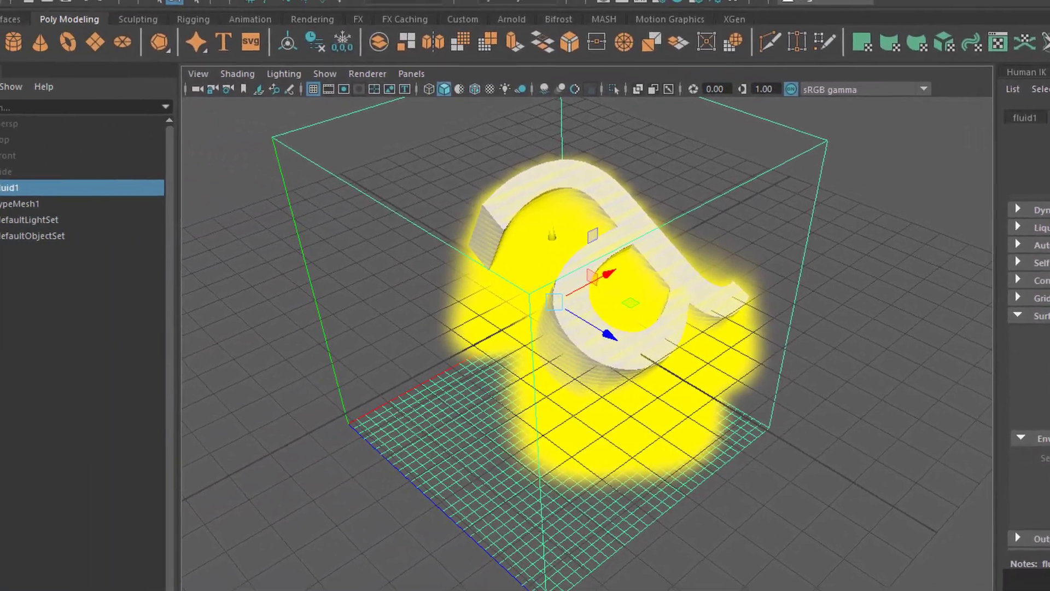
- Move typeMesh1 up along Y inside the container
left_click(22, 203)
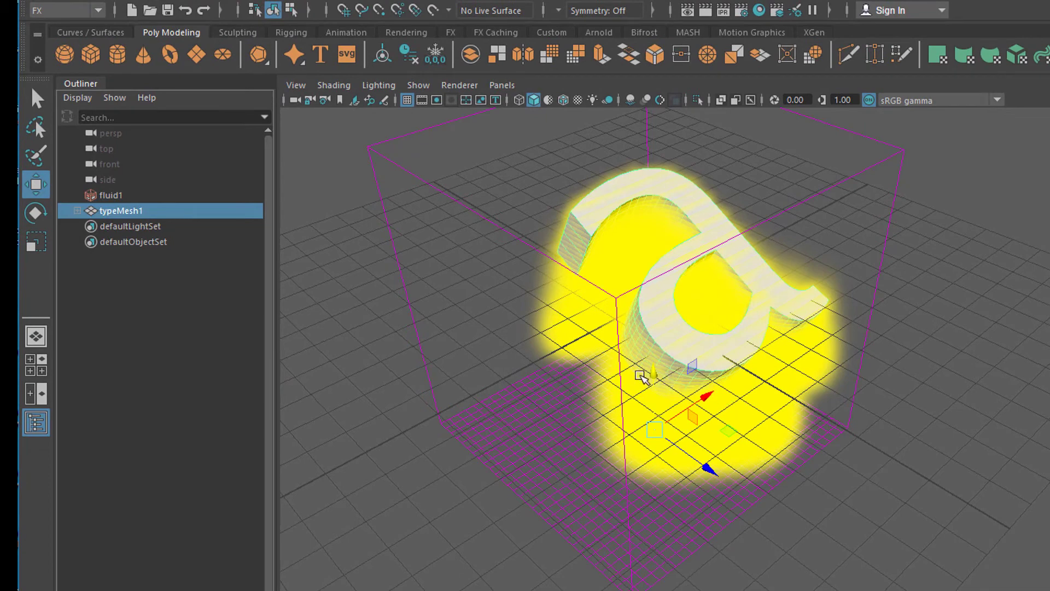
left_click_drag(643, 378, 651, 320)
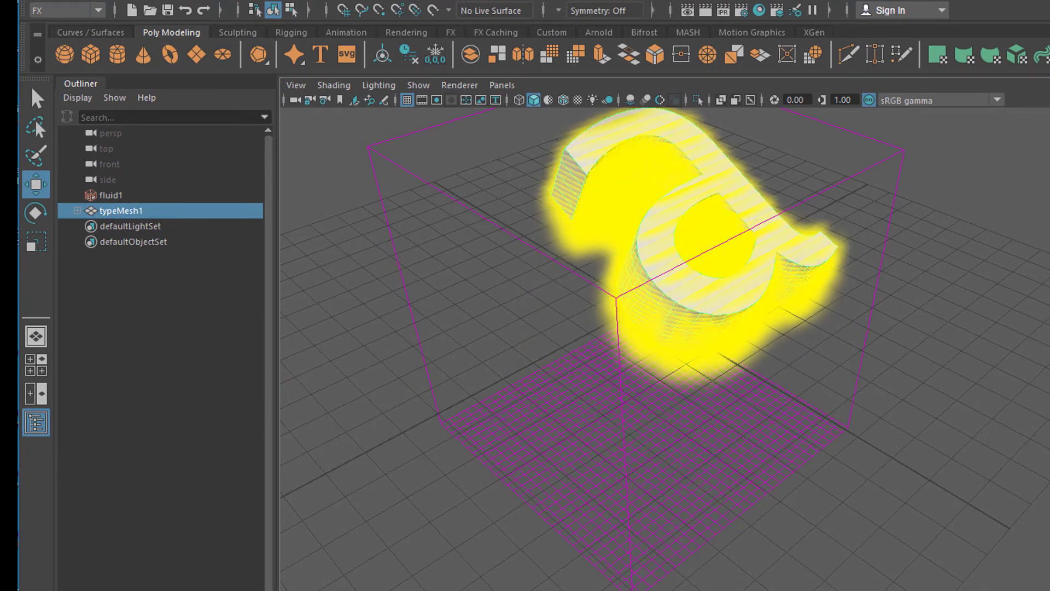
left_click_drag(821, 492, 972, 477, "alt")
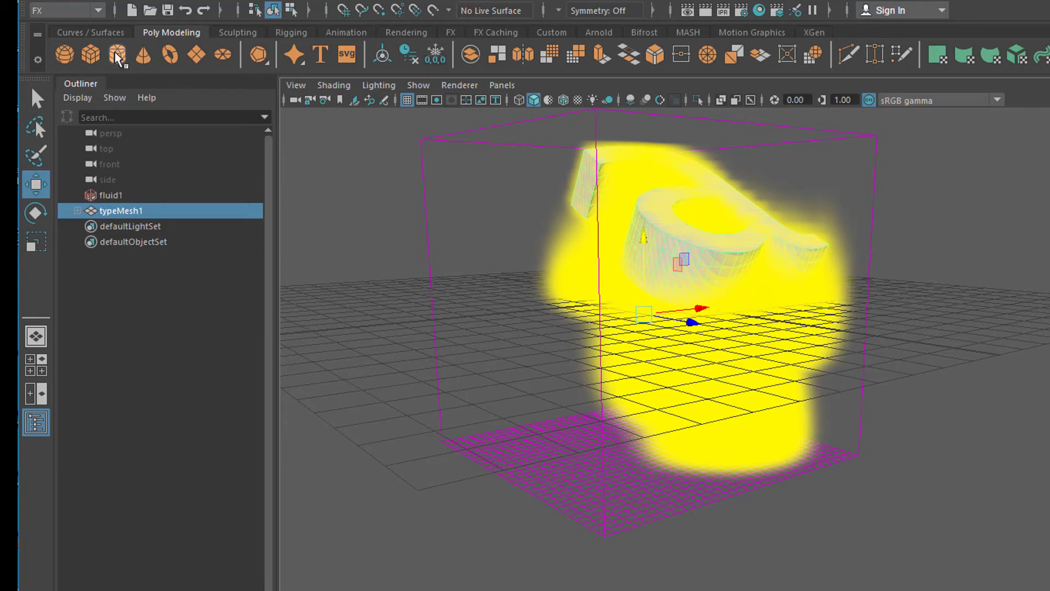
- Create a polygon sphere and move it left out of the container along X
left_click(65, 54)
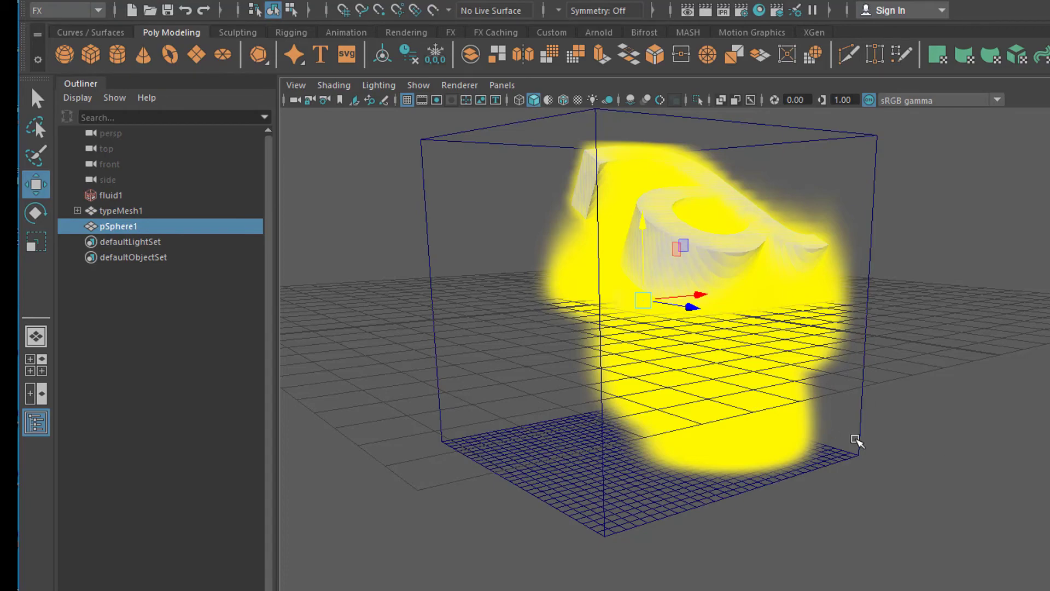
left_click_drag(855, 440, 765, 320, "alt")
left_click_drag(718, 294, 457, 365)
left_click_drag(613, 415, 626, 433, "alt")
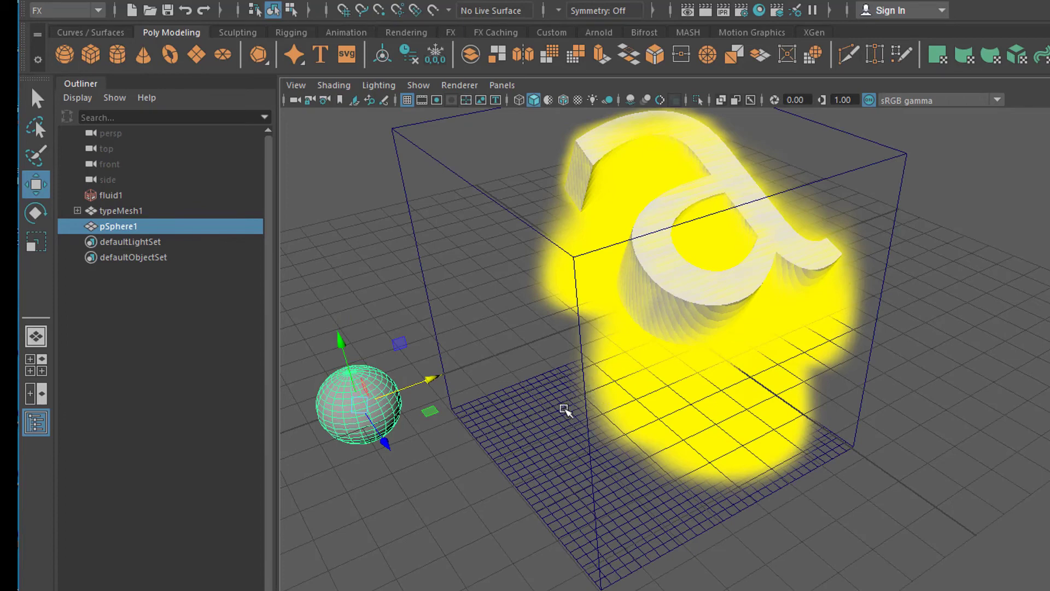
- Scale the sphere into a thin flat disc and lower it along Y
key("e")
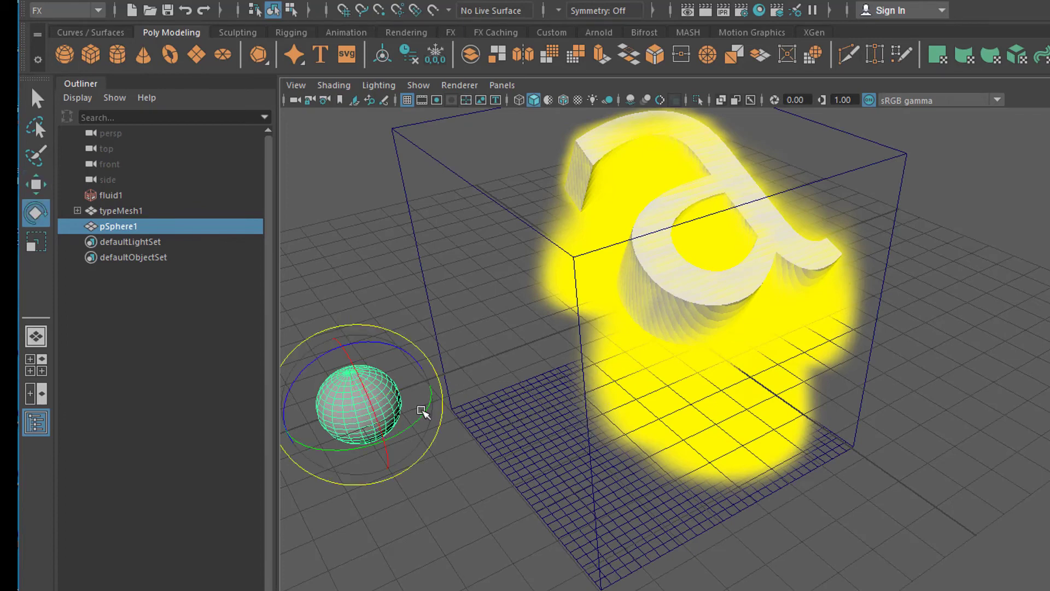
key("r")
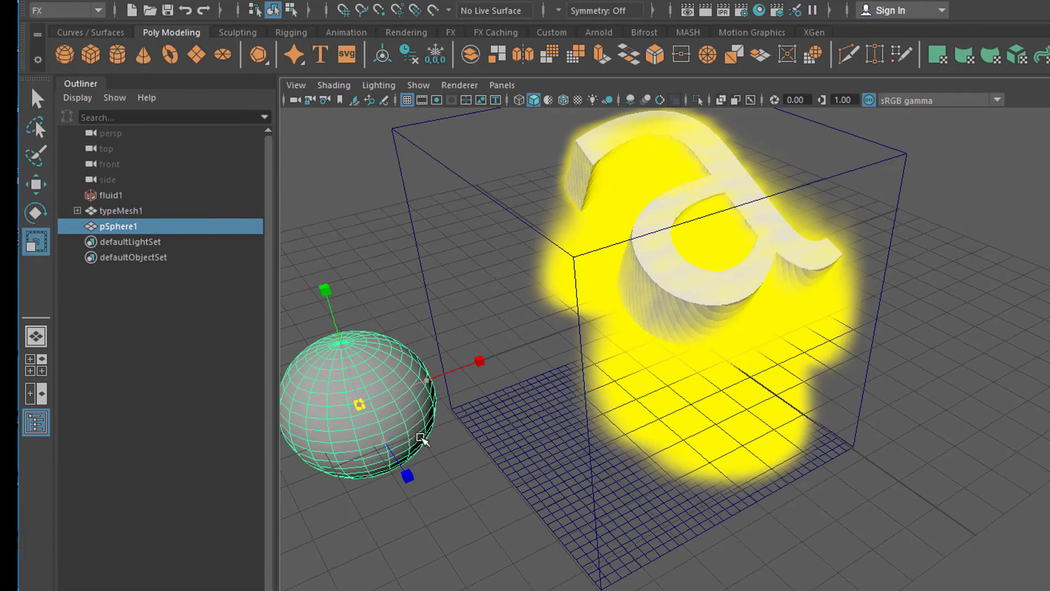
left_click_drag(414, 389, 428, 438)
left_click_drag(534, 486, 460, 429, "alt")
key("w")
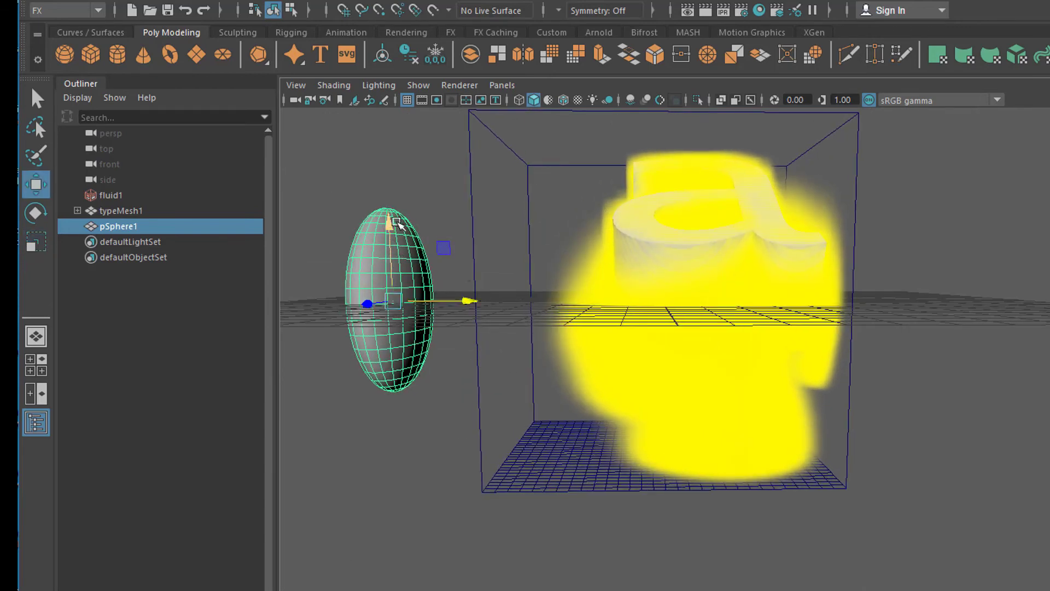
left_click_drag(396, 223, 395, 260)
left_click_drag(604, 497, 553, 517, "alt")
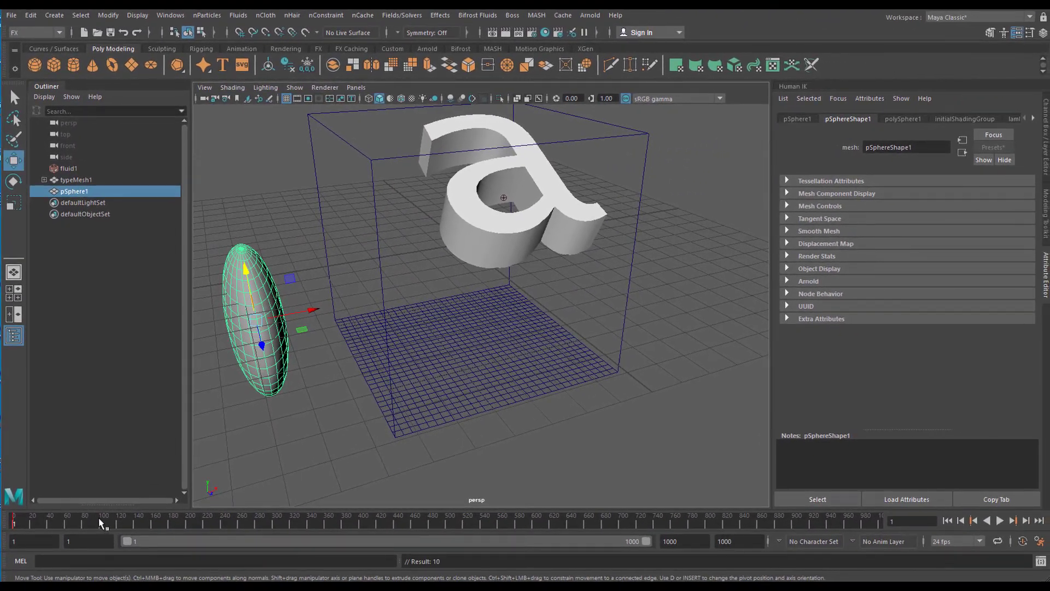
- Move the sphere right at frame 57, left at 125, right at 193
key("alt+v")
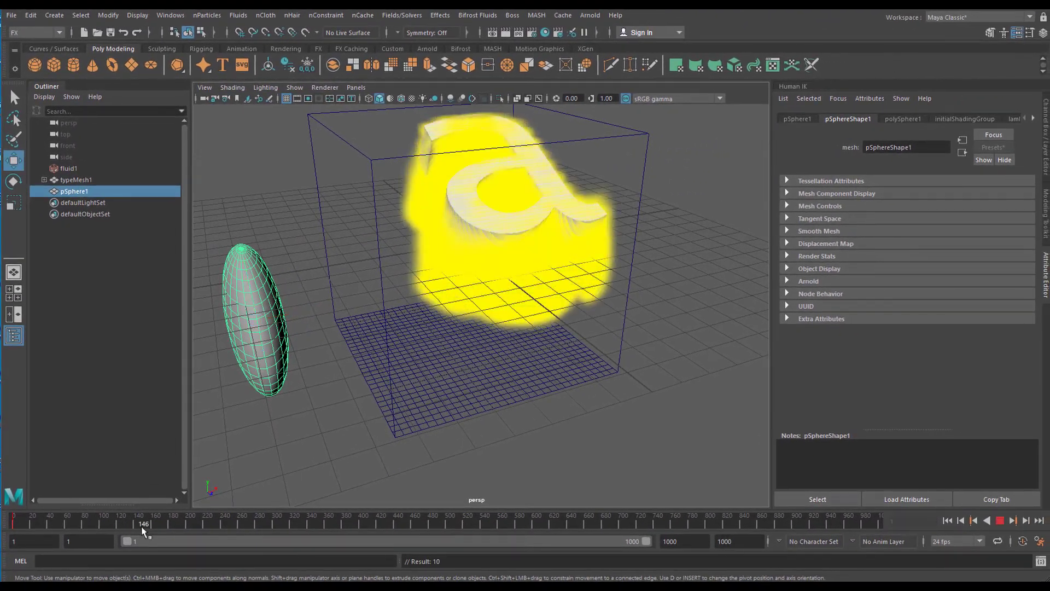
key("alt+v")
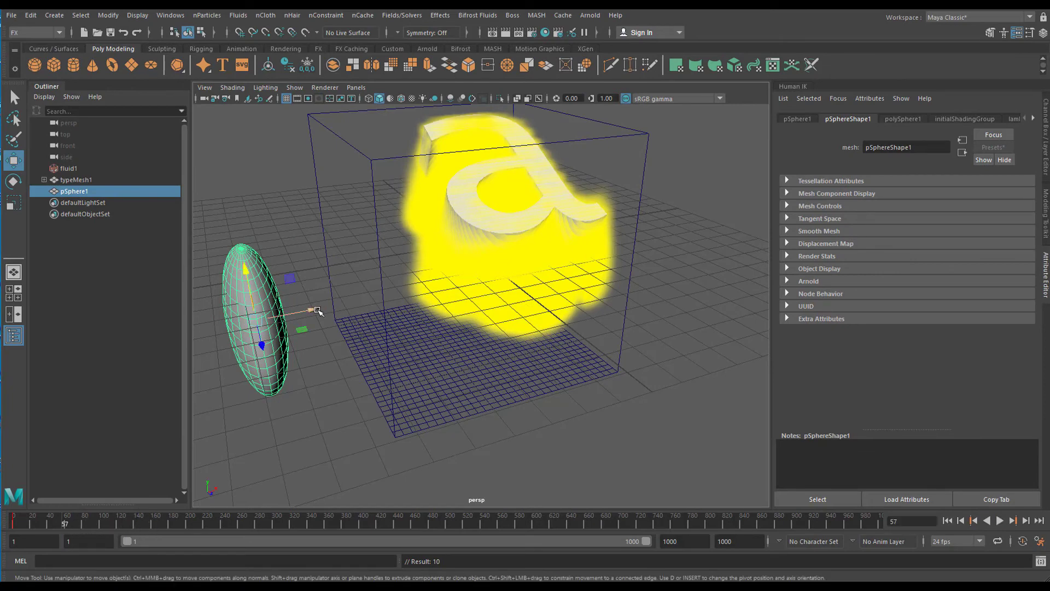
left_click_drag(317, 310, 763, 223)
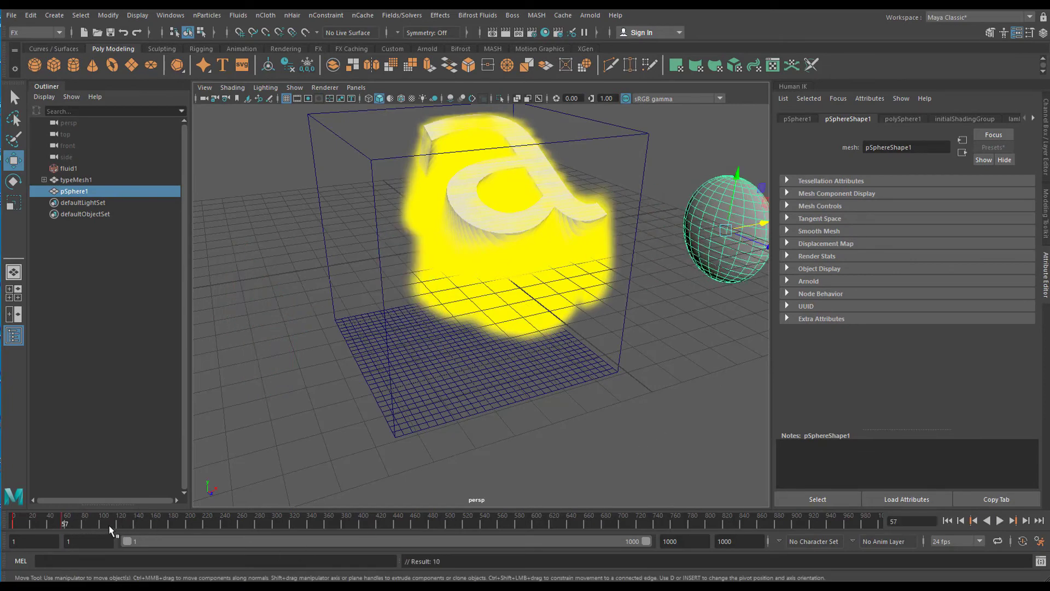
left_click_drag(108, 525, 125, 522)
left_click_drag(764, 226, 418, 348)
left_click_drag(168, 521, 184, 520)
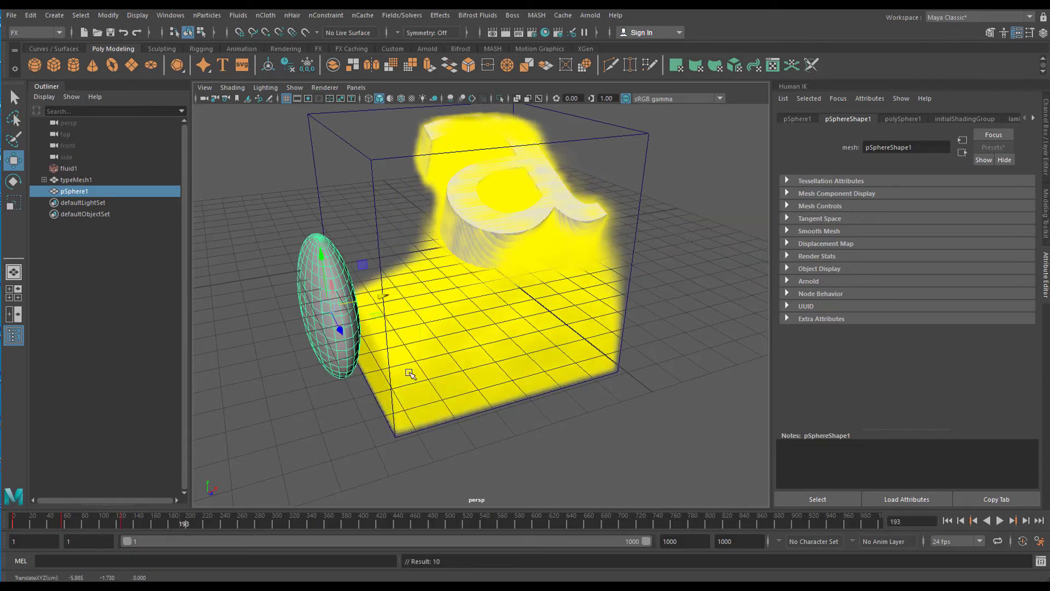
left_click_drag(389, 297, 700, 259)
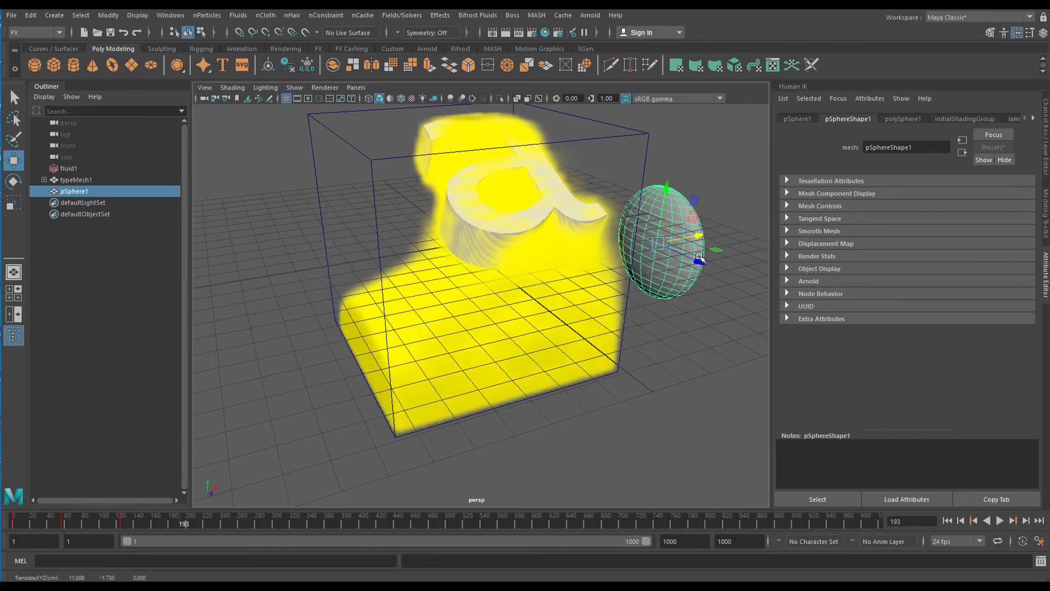
- Replay the animation from the start to frame 292, then move the sphere back left
left_click(948, 521)
left_click(1000, 521)
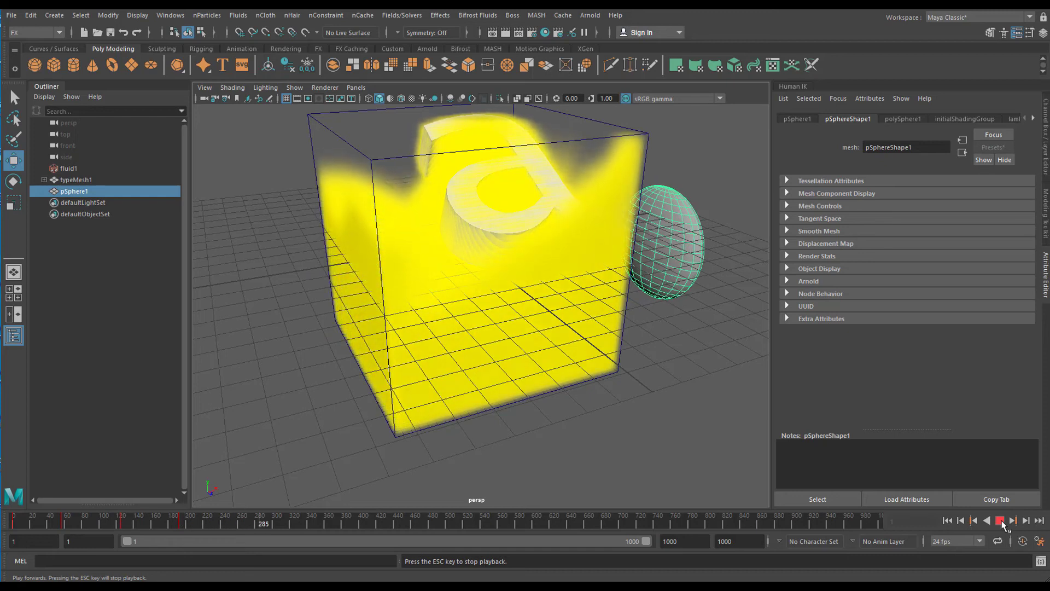
left_click(1000, 520)
left_click_drag(700, 238, 328, 324)
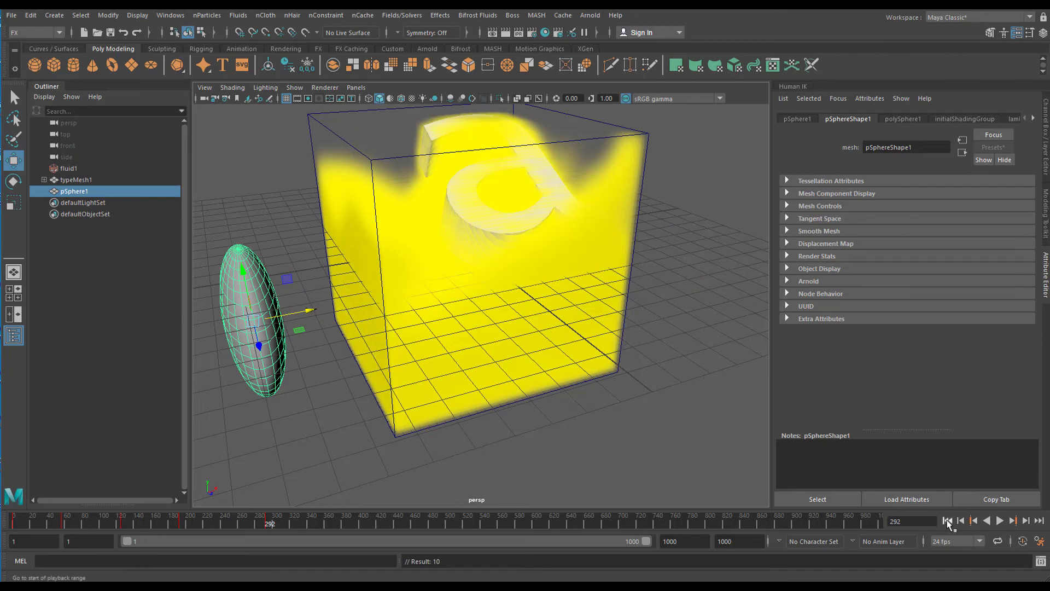
left_click_drag(534, 403, 471, 320, "alt")
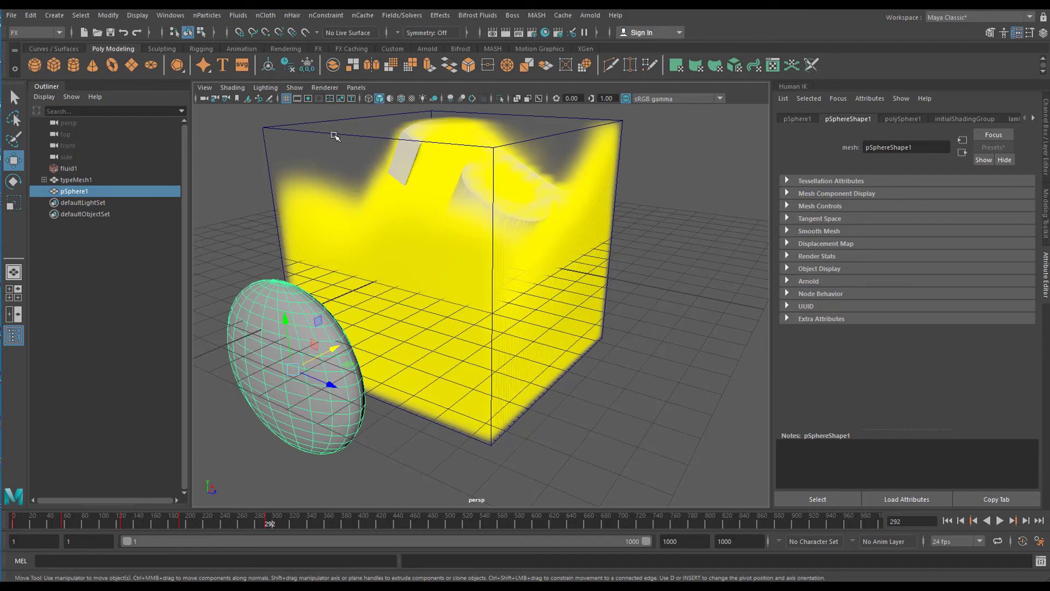
- Select pSphere1 with fluid1 and apply Fluids > Make Collide
left_click(334, 136, "shift")
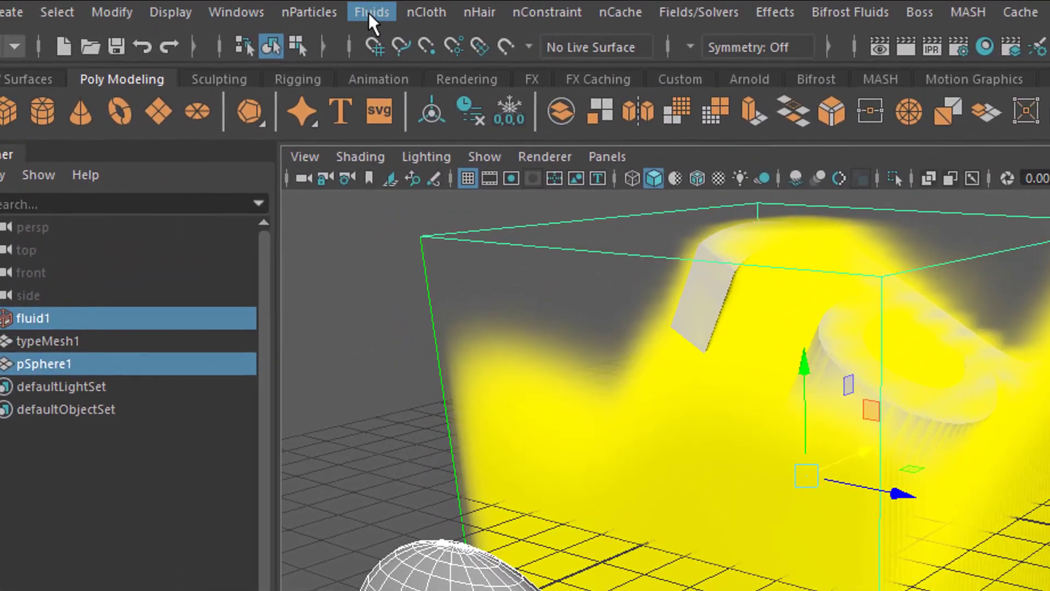
left_click(371, 11)
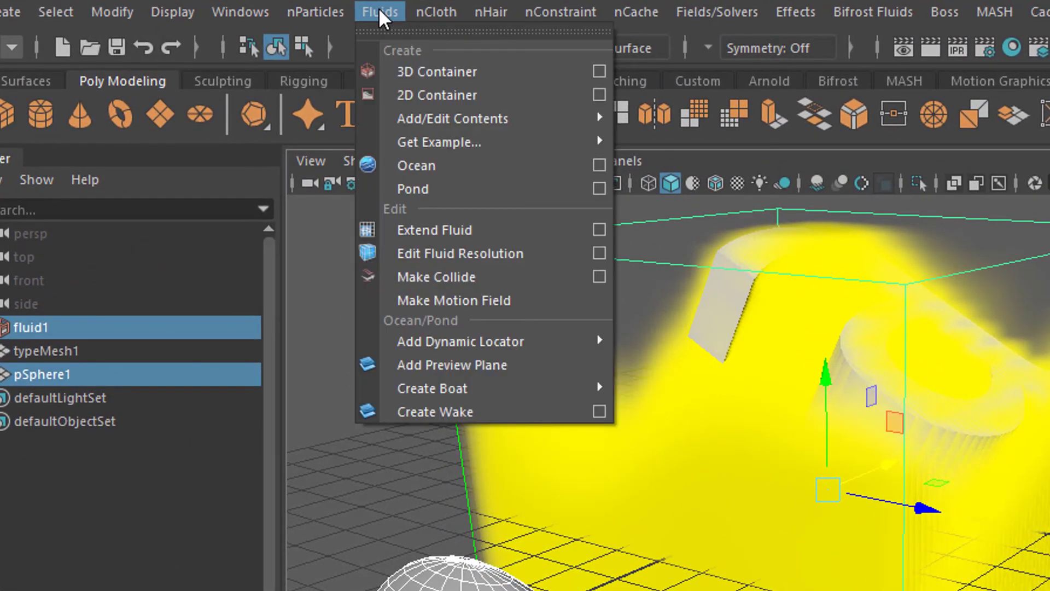
left_click(454, 284)
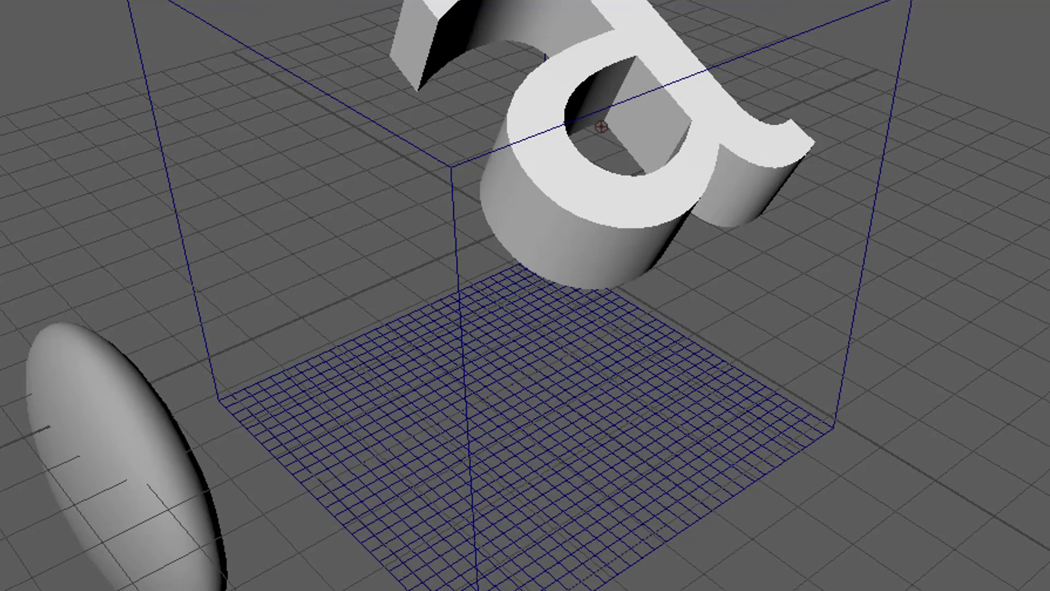
- Remove the letter 'a' mesh and the flattened sphere from view
left_click(557, 15)
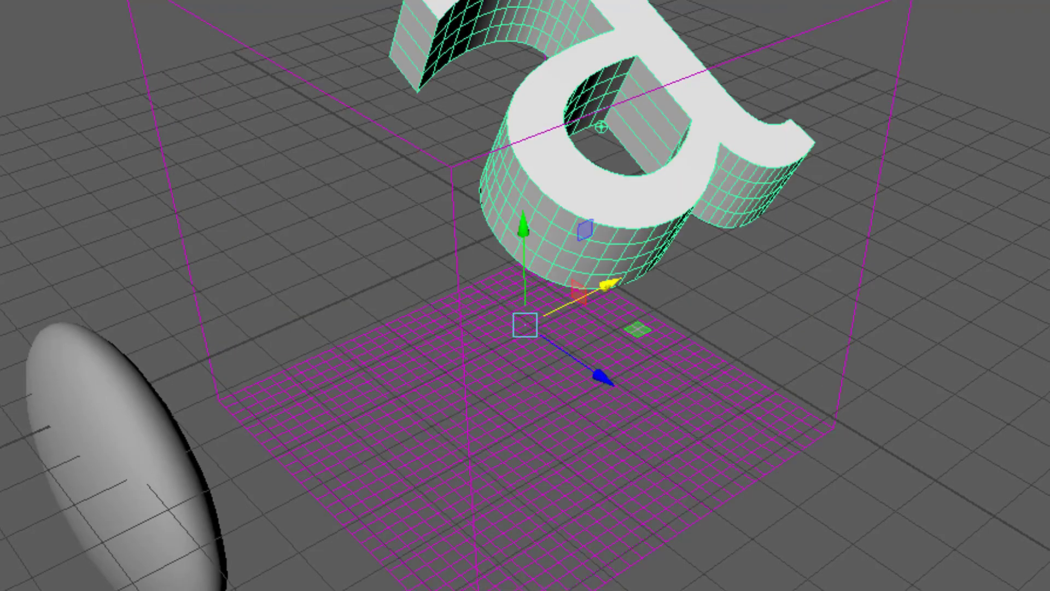
key("Delete")
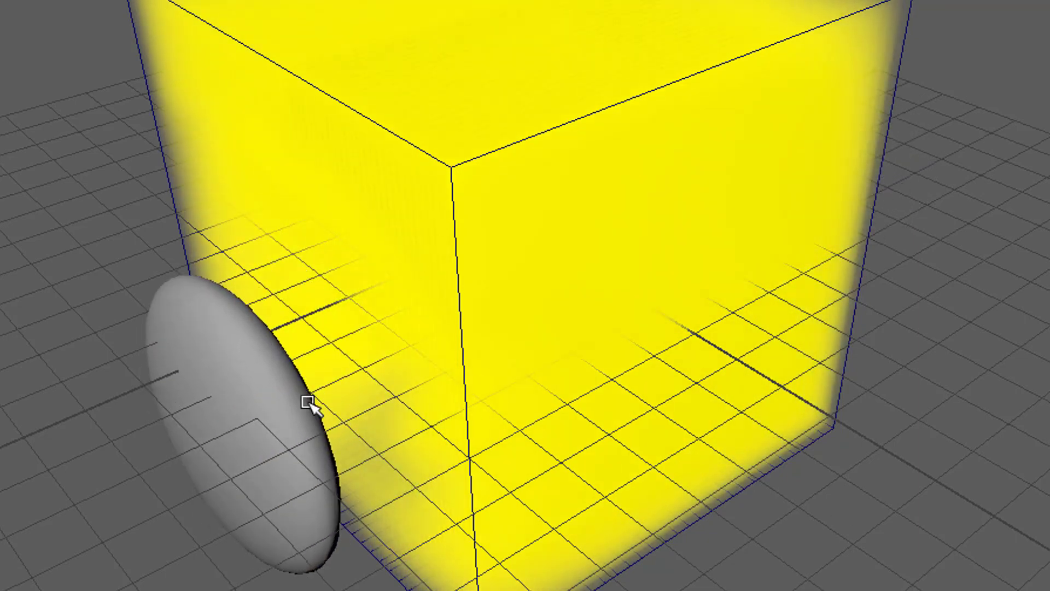
left_click(245, 407)
key("Delete")
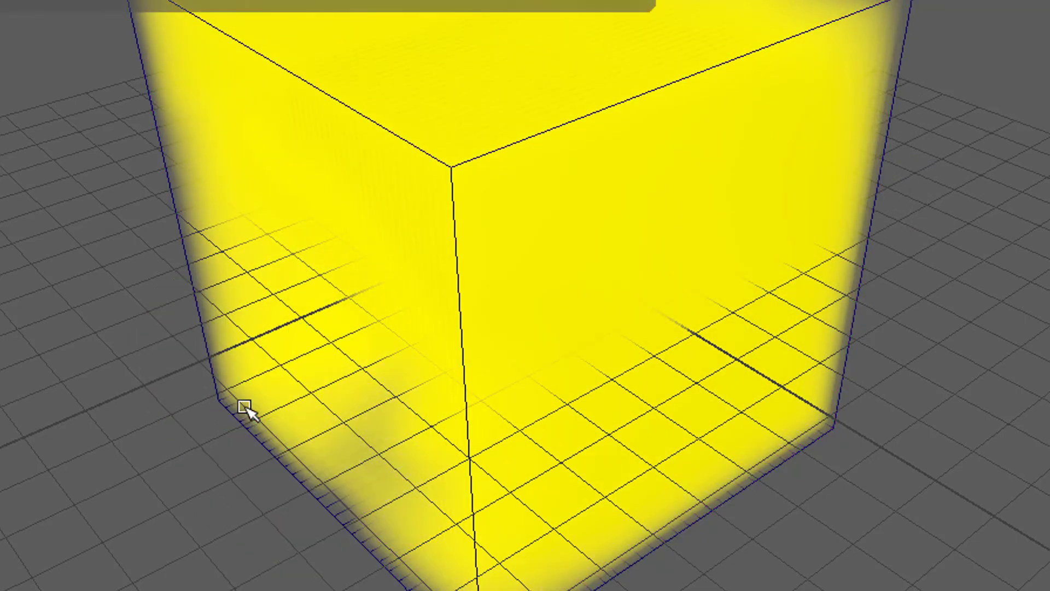